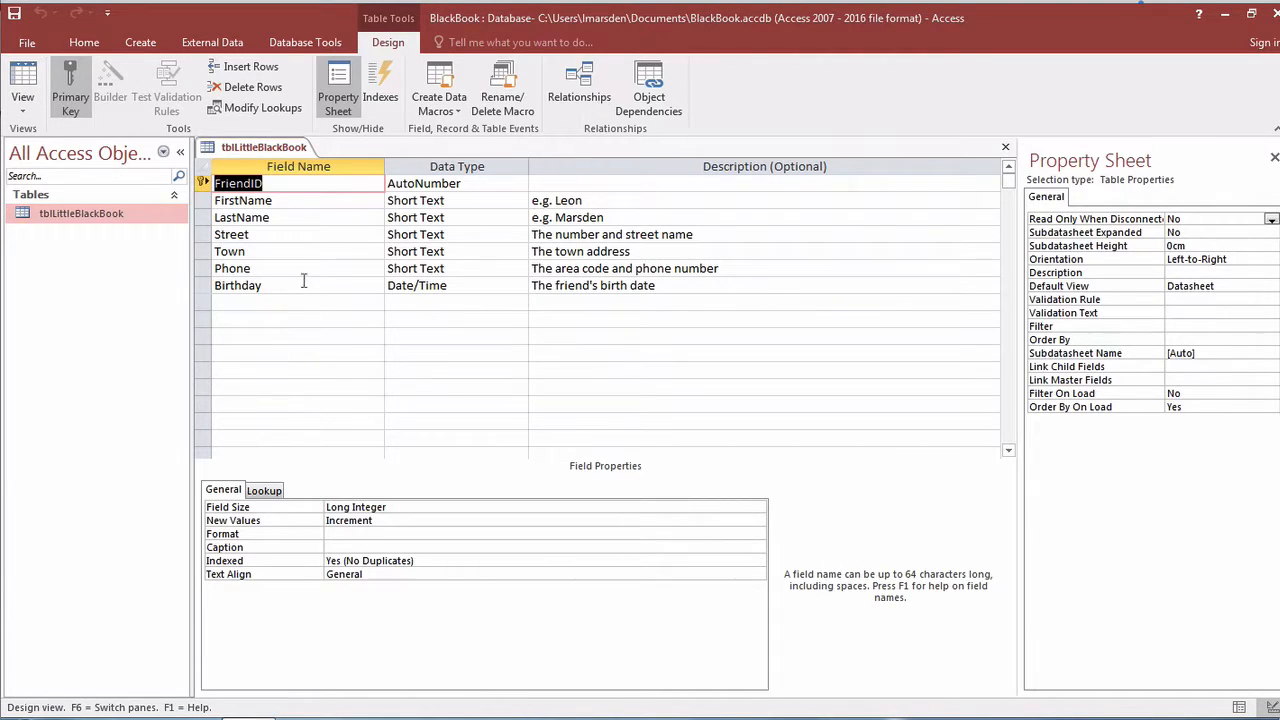
In tblLittleBlackBook's design, set the FirstName field's Caption property to 'First Name'.
{"action": "left_click", "coordinate": [298, 211]}
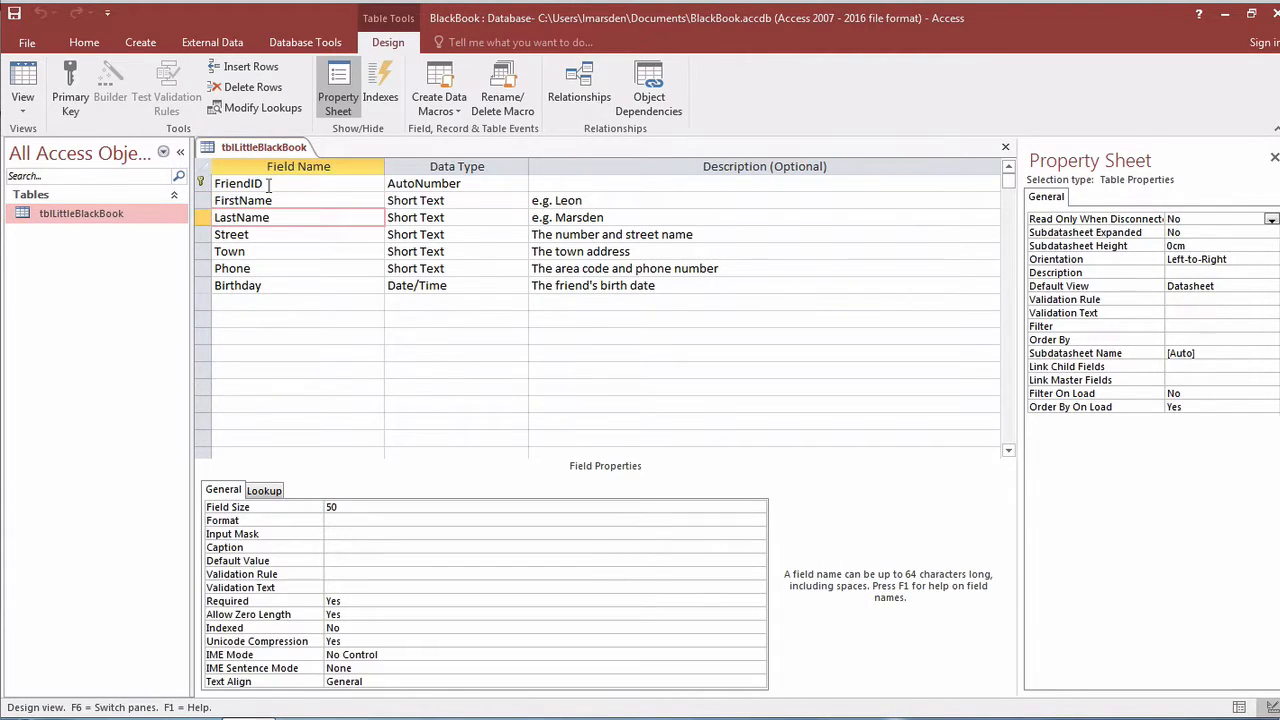
{"action": "left_click", "coordinate": [268, 185]}
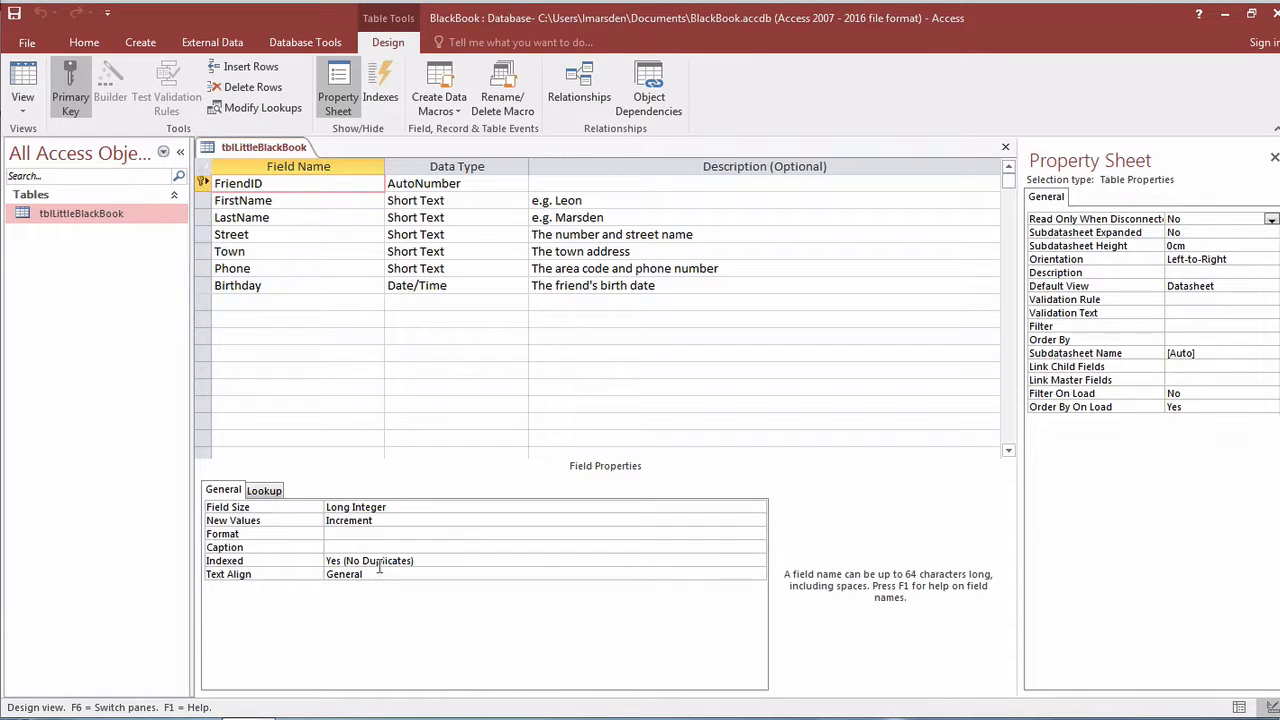
{"action": "left_click", "coordinate": [276, 202]}
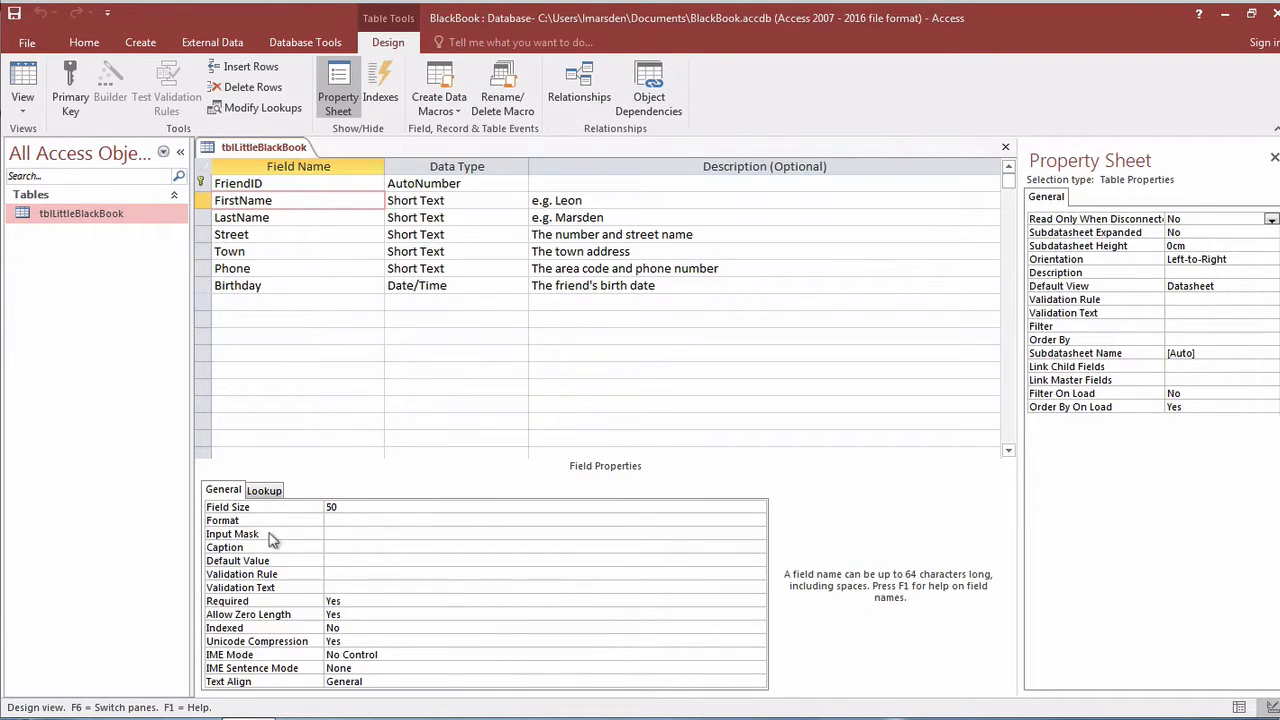
{"action": "left_click", "coordinate": [338, 547]}
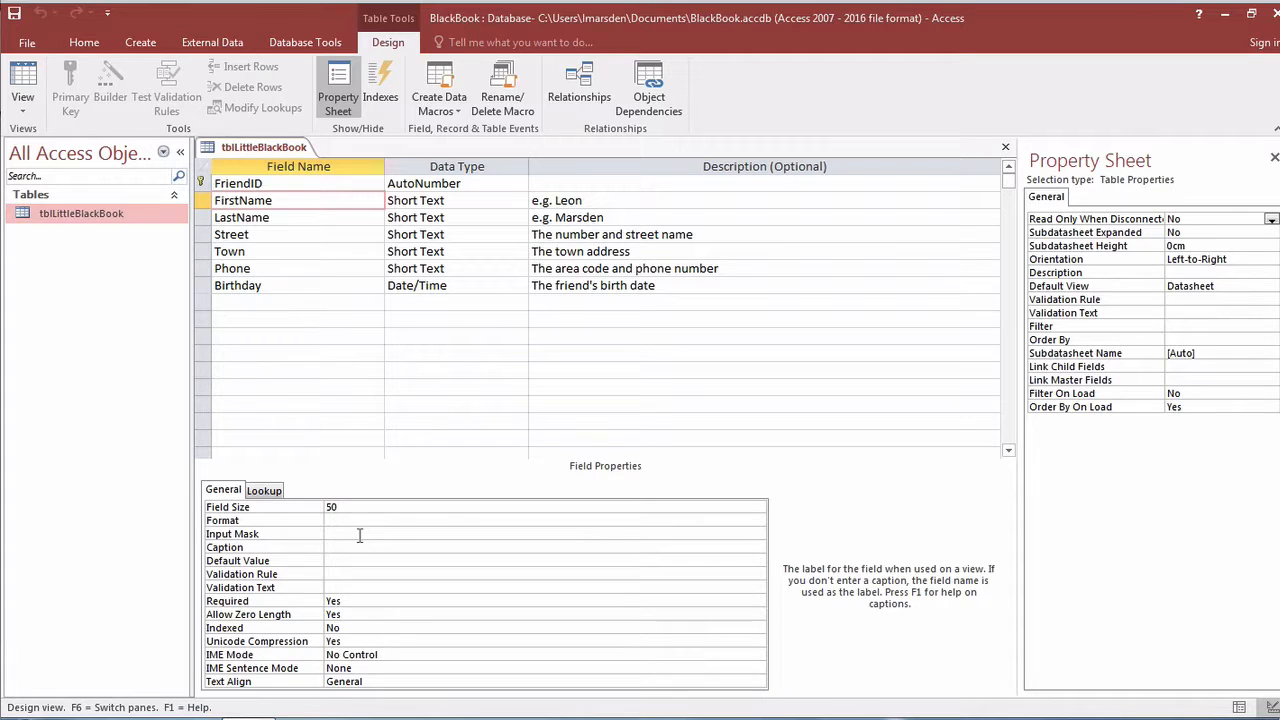
{"action": "type", "text": "First Name"}
Set the LastName field's Caption property to 'Last Name'.
{"action": "left_click", "coordinate": [247, 217]}
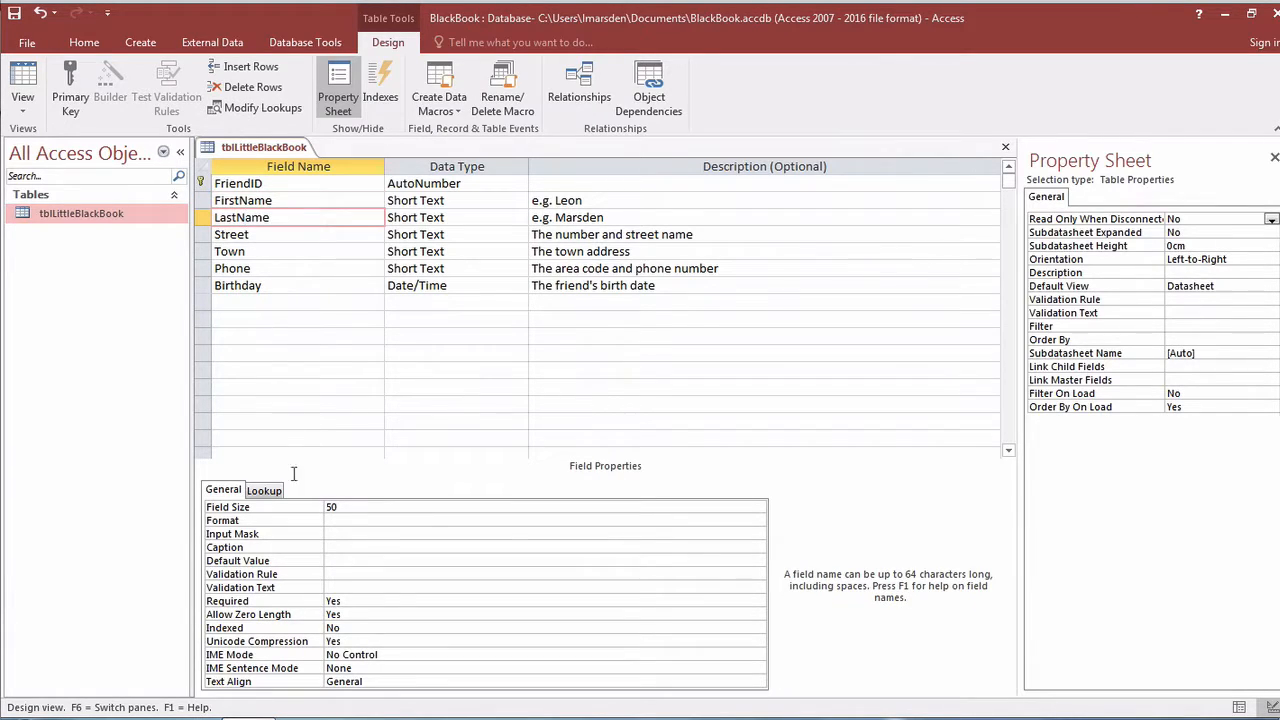
{"action": "left_click", "coordinate": [348, 546]}
{"action": "type", "text": "Last"}
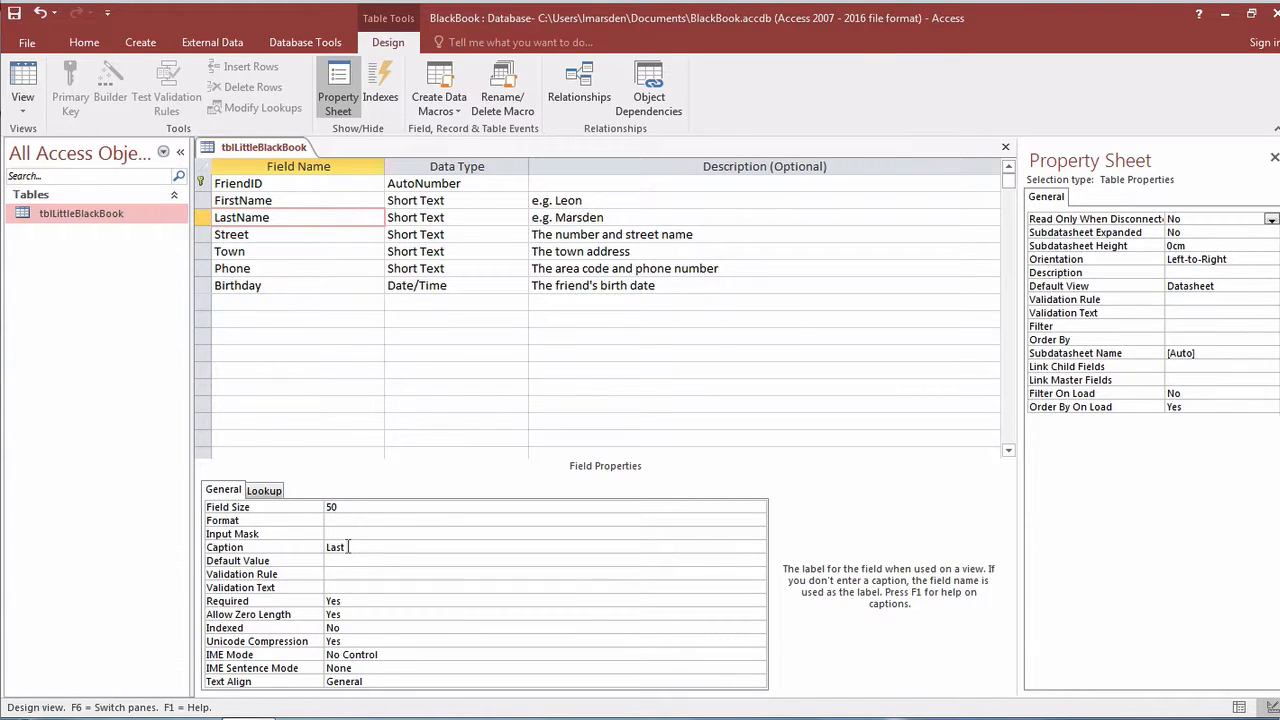
{"action": "type", "text": " Name"}
{"action": "left_click", "coordinate": [266, 235]}
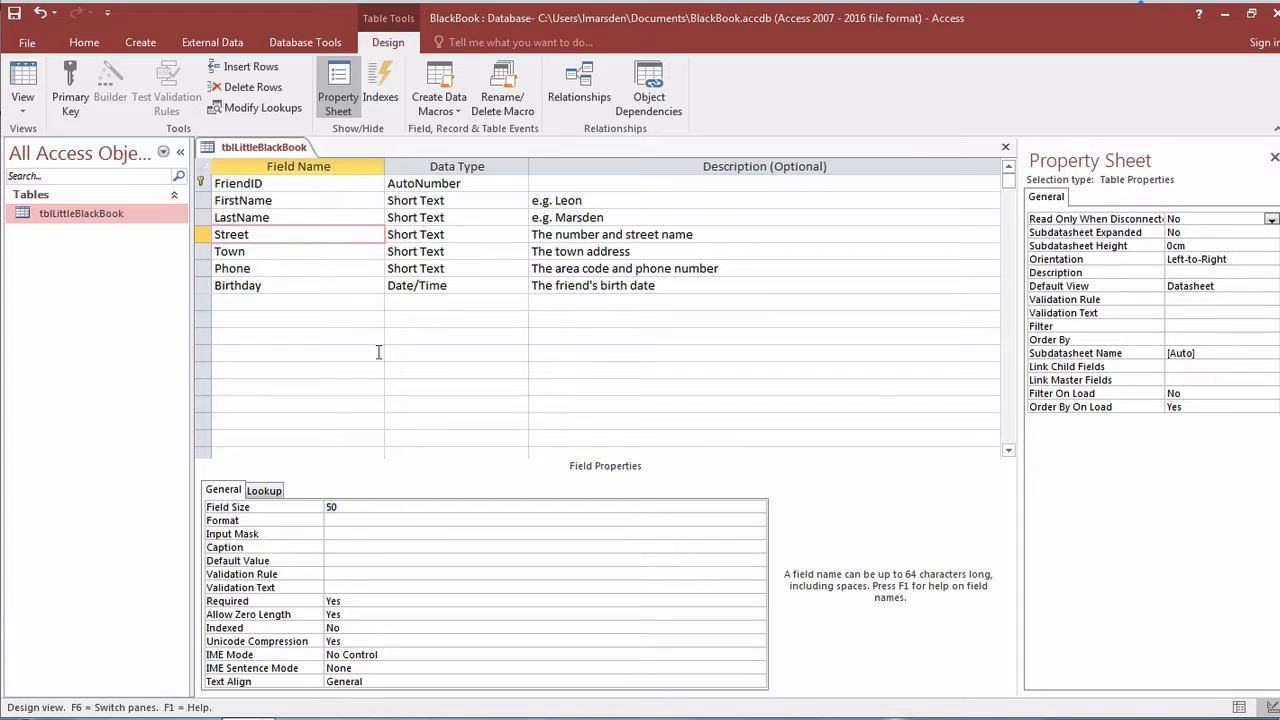
Change the Required property to No for both the Street and Town fields.
{"action": "left_click", "coordinate": [391, 601]}
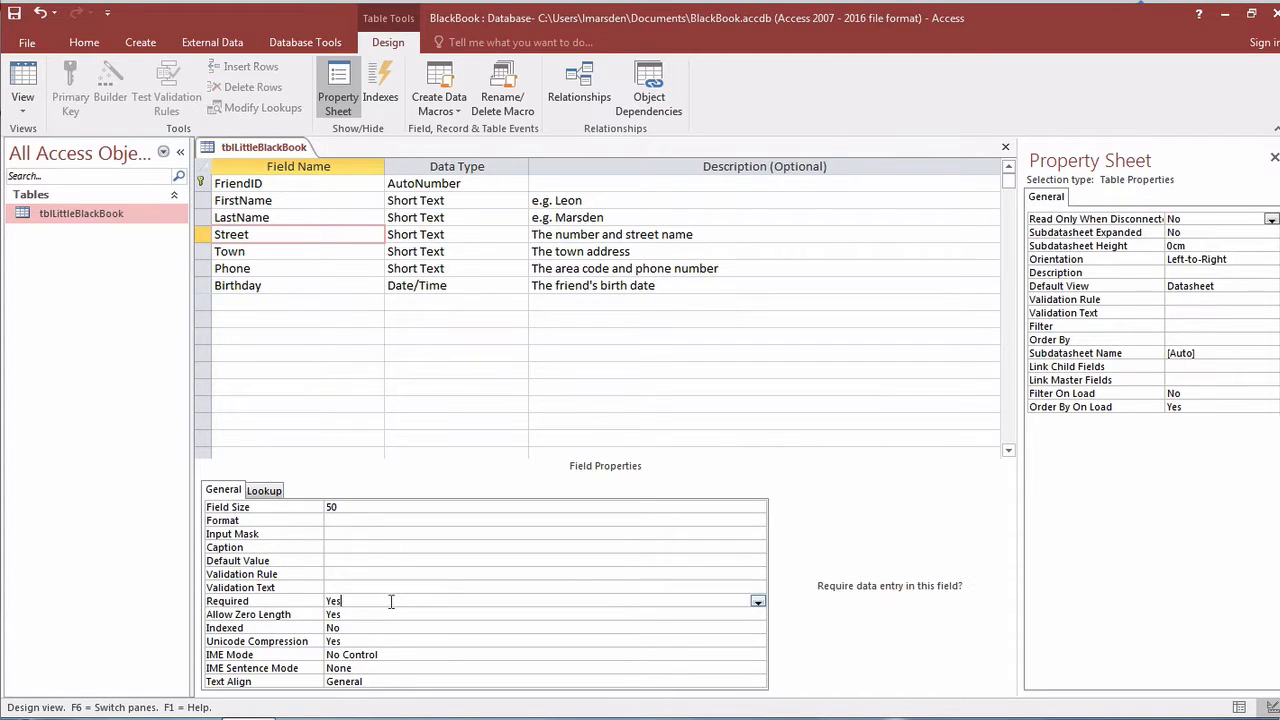
{"action": "left_click", "coordinate": [758, 603]}
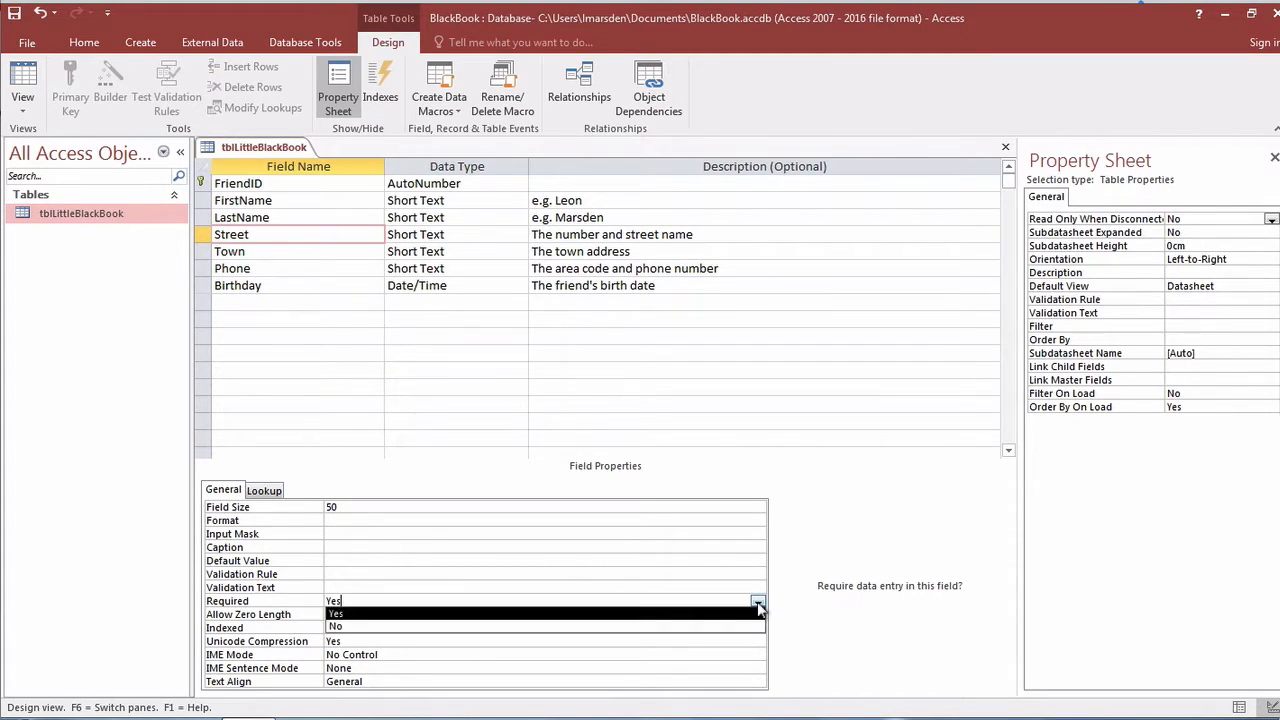
{"action": "left_click", "coordinate": [758, 627]}
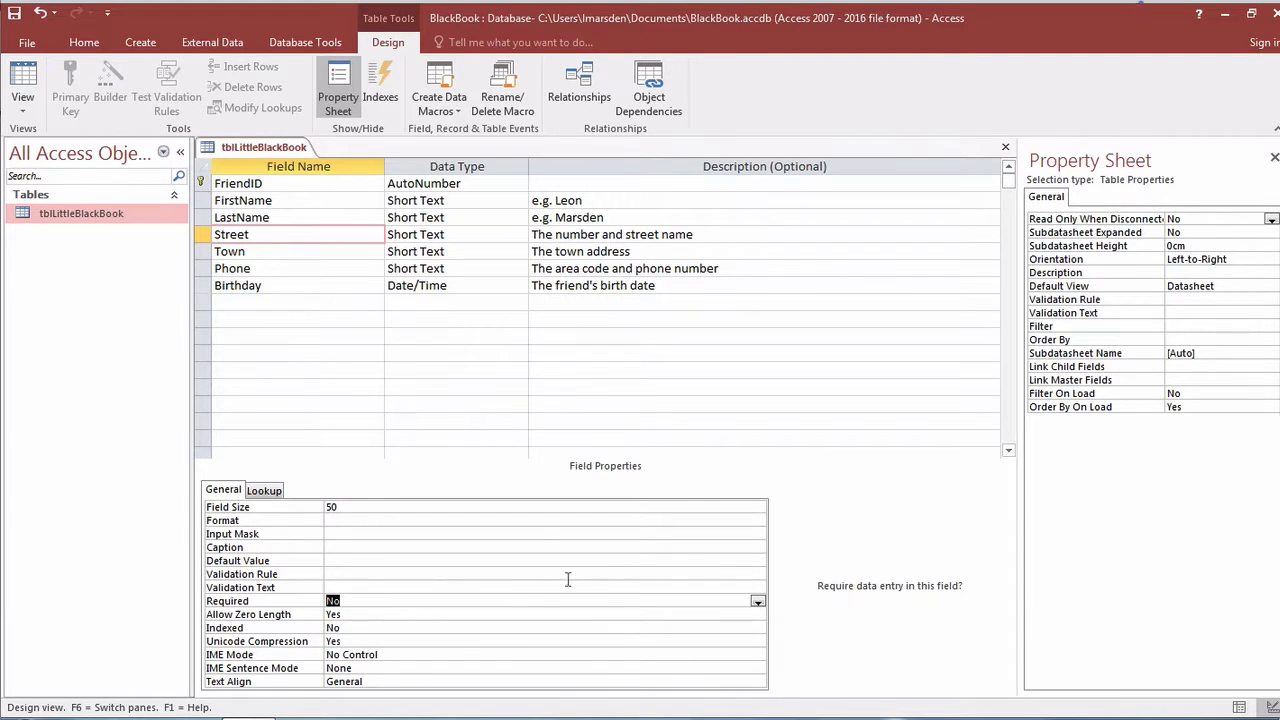
{"action": "left_click", "coordinate": [442, 251]}
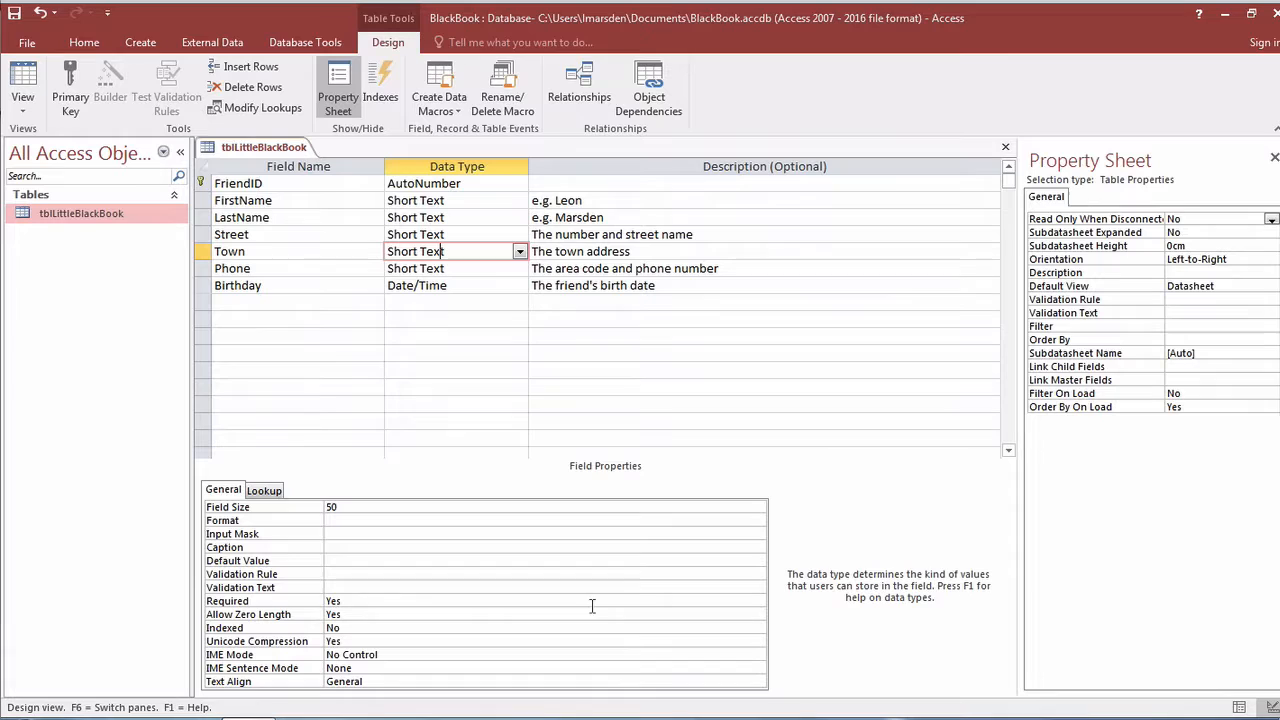
{"action": "left_click", "coordinate": [754, 601]}
{"action": "left_click", "coordinate": [758, 601]}
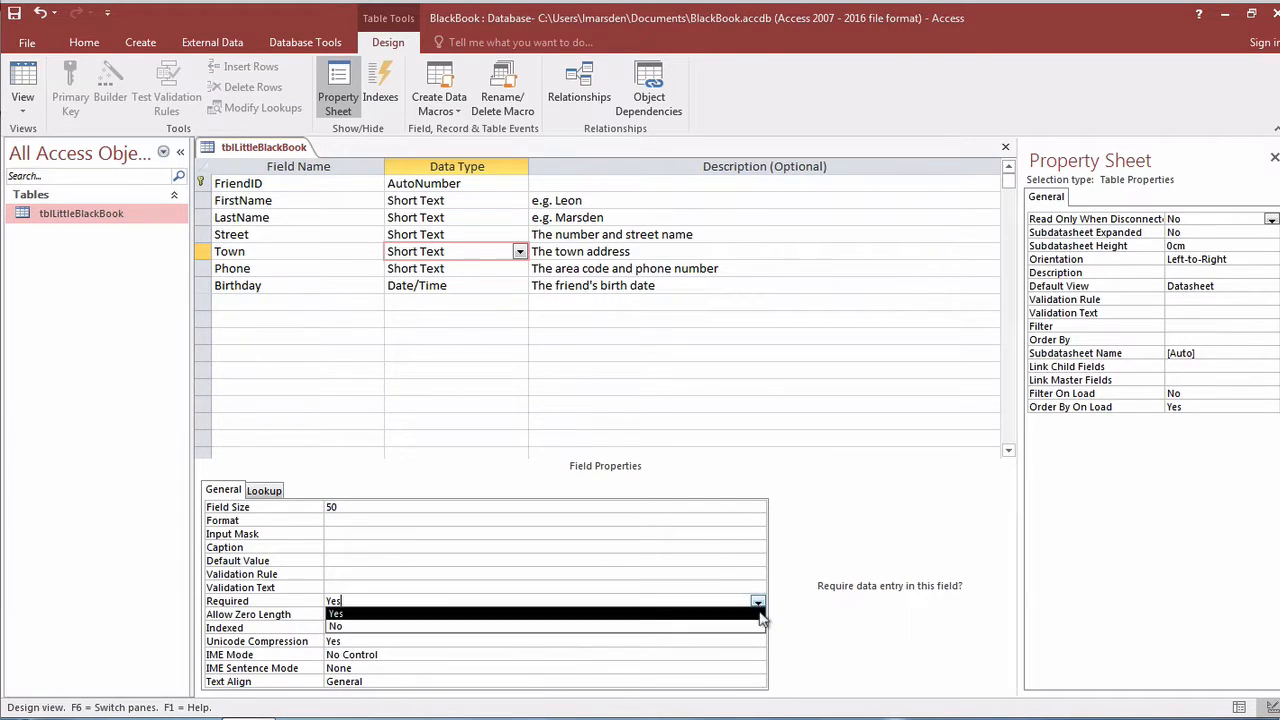
{"action": "left_click", "coordinate": [758, 627]}
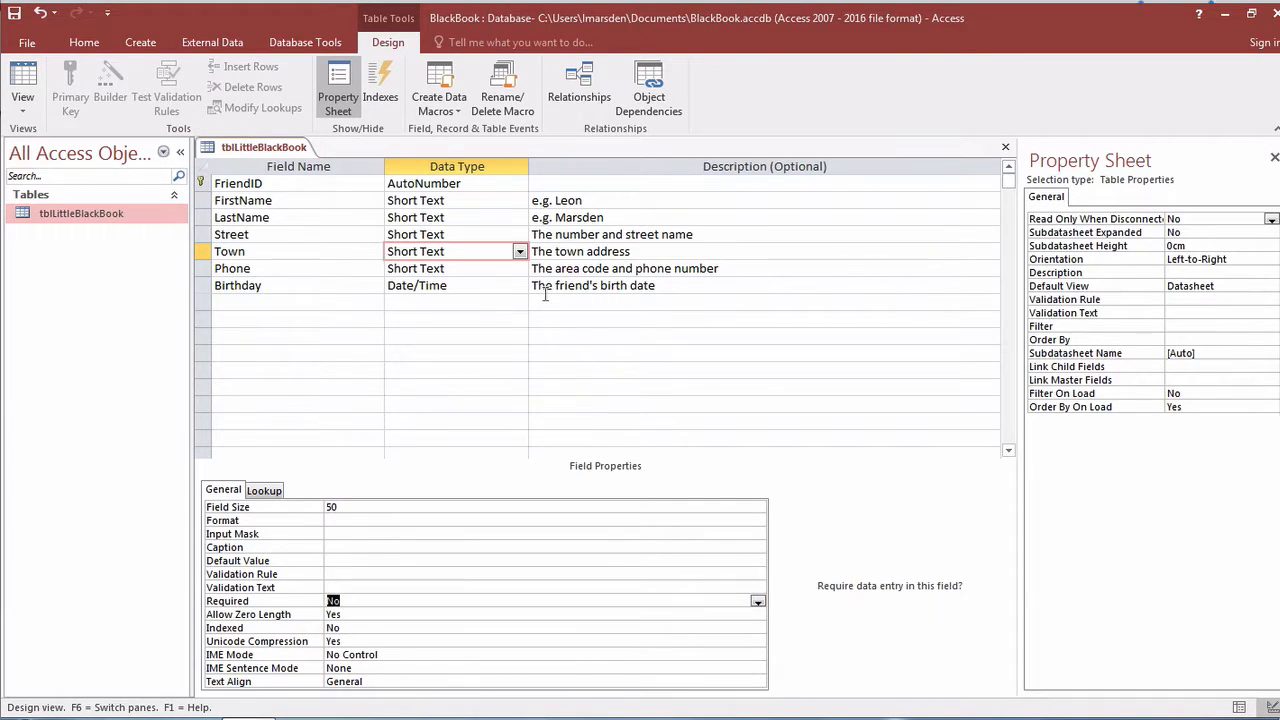
{"action": "left_click", "coordinate": [303, 272]}
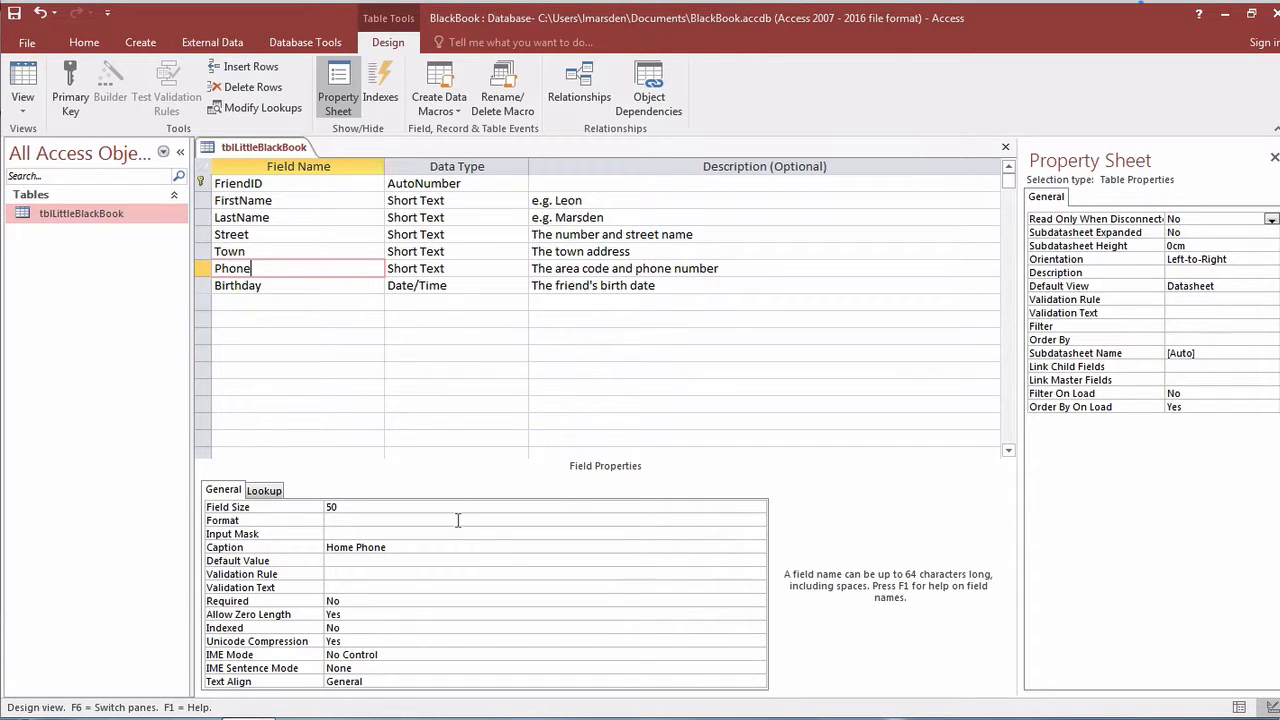
Make the Phone field required and change its caption from 'Home Phone' to 'Mobile Phone'.
{"action": "left_click", "coordinate": [701, 600]}
{"action": "left_click", "coordinate": [758, 602]}
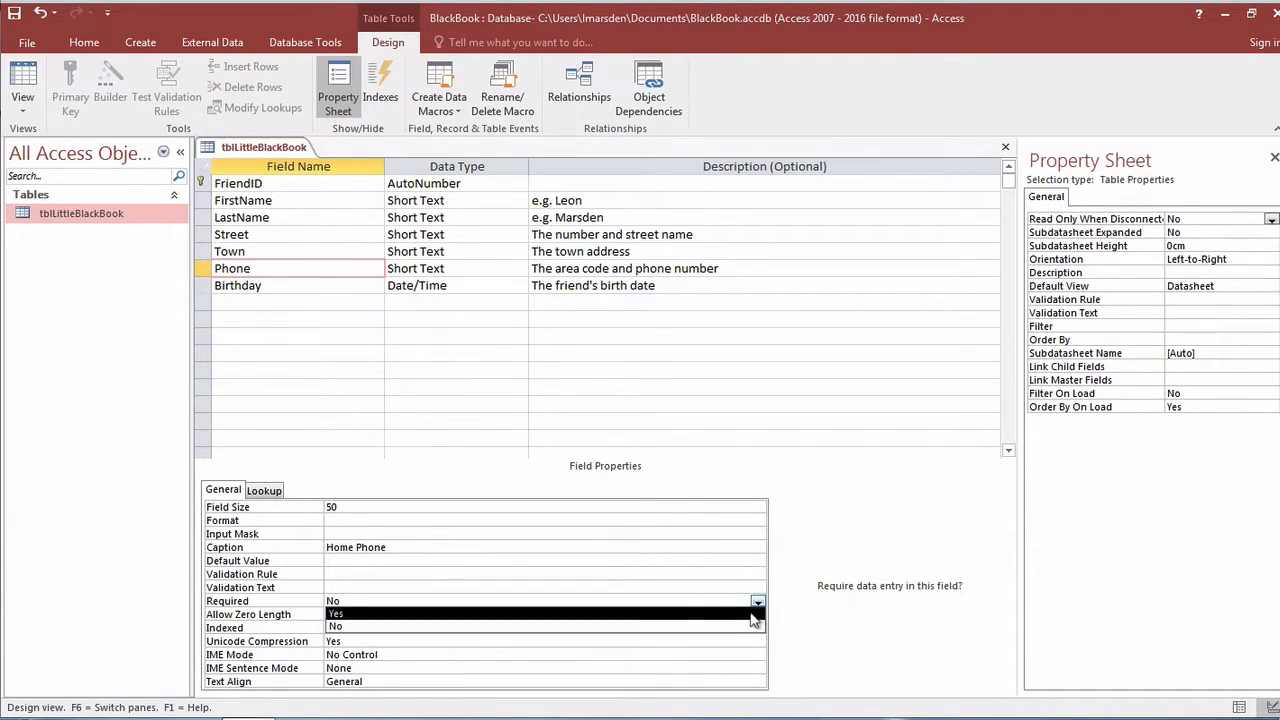
{"action": "left_click", "coordinate": [745, 614]}
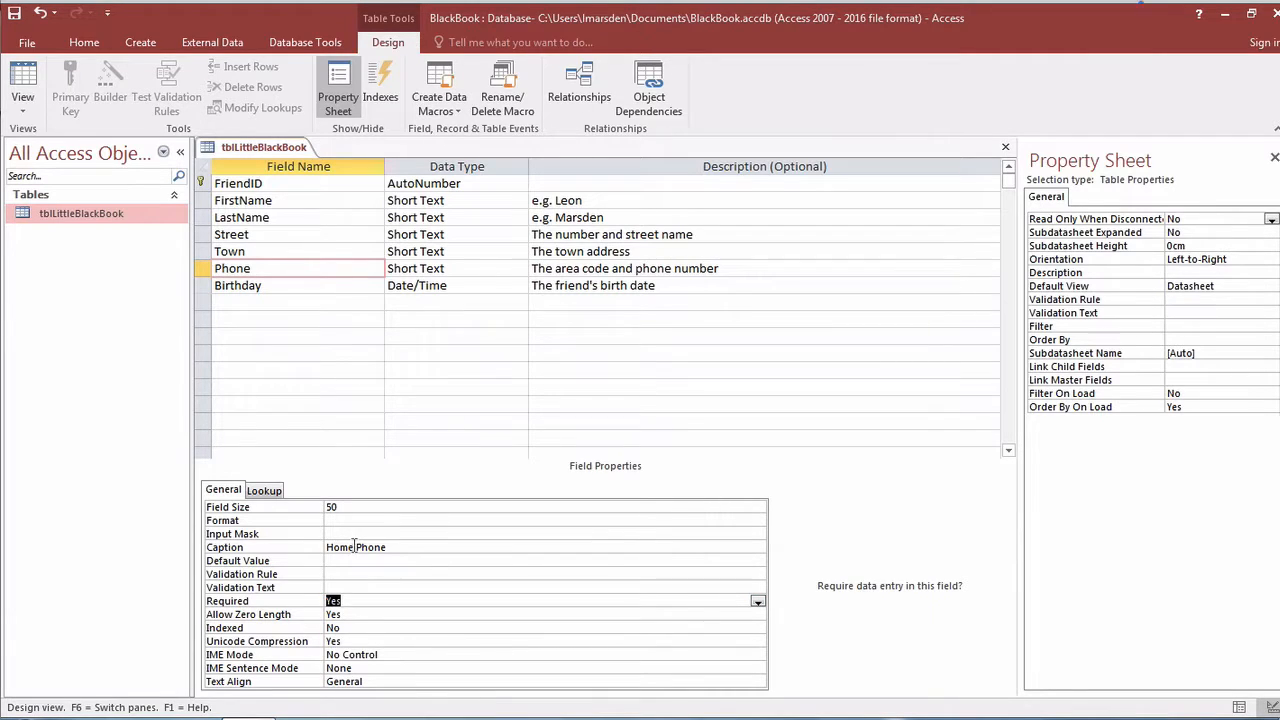
{"action": "left_click_drag", "start_coordinate": [354, 544], "coordinate": [284, 556]}
{"action": "type", "text": "Mobile"}
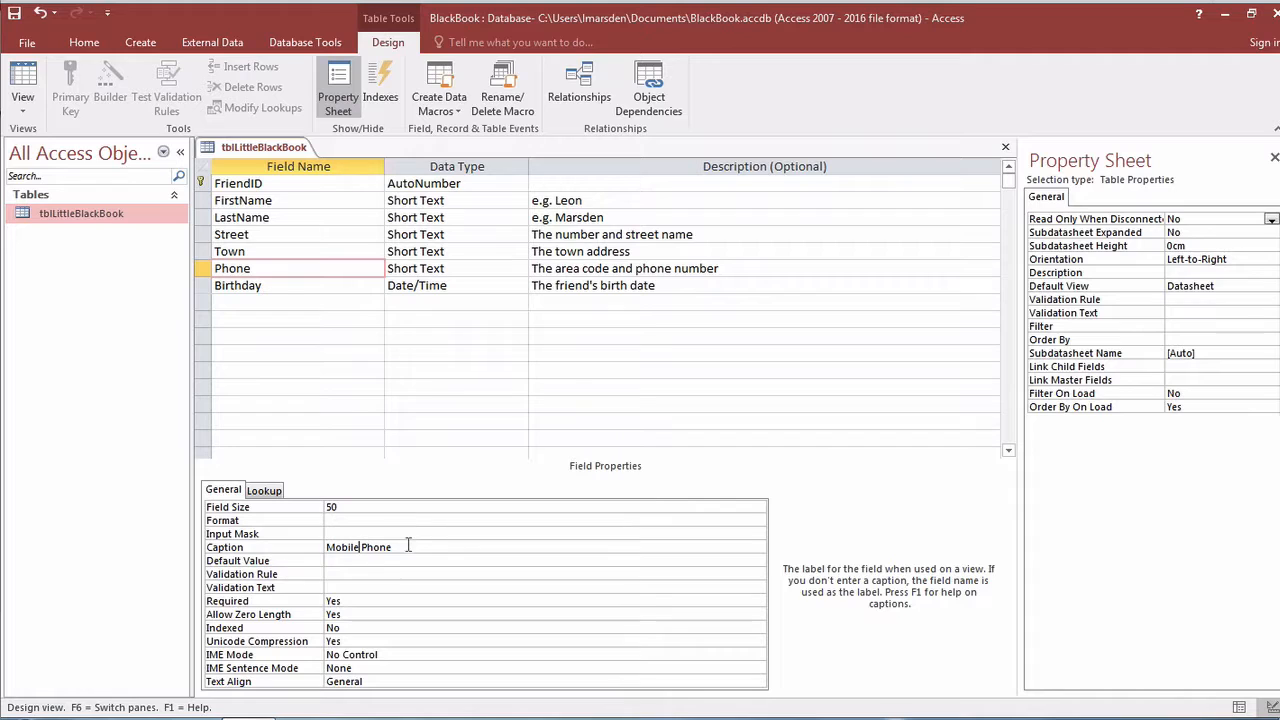
{"action": "left_click", "coordinate": [340, 284]}
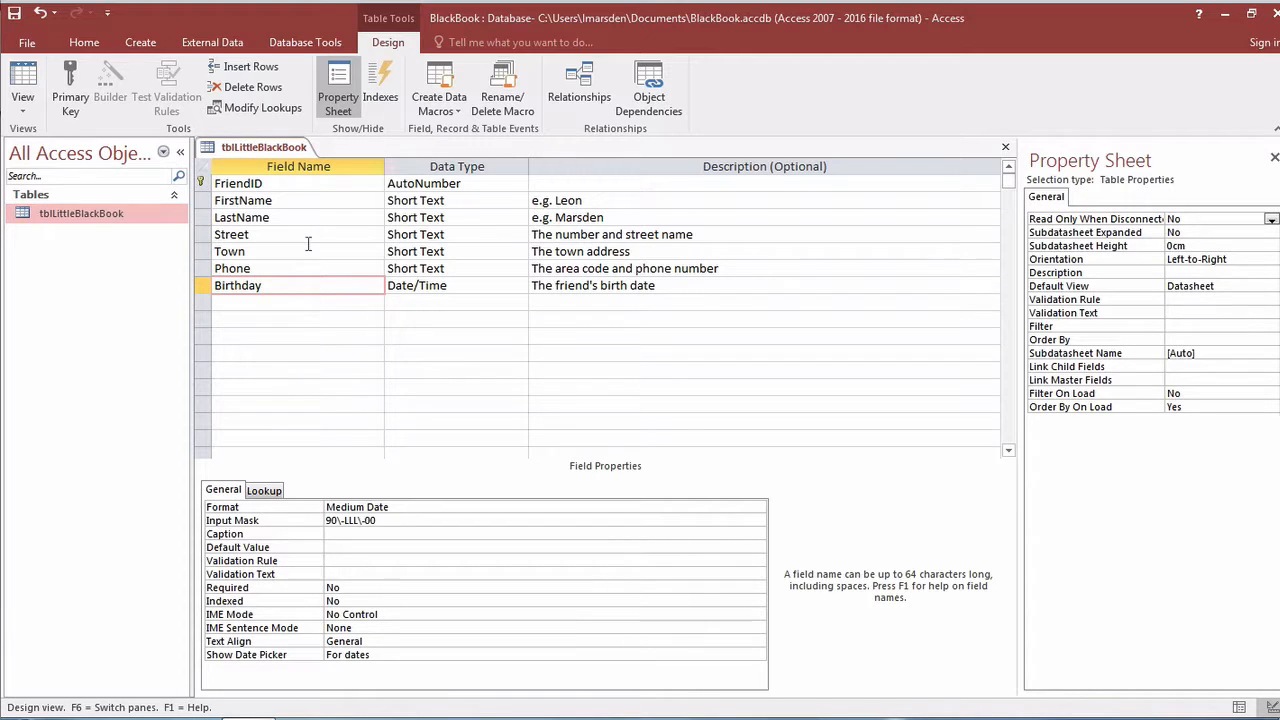
Save the table, switch to Datasheet View, and widen the First Name and Mobile Phone columns.
{"action": "left_click", "coordinate": [22, 85]}
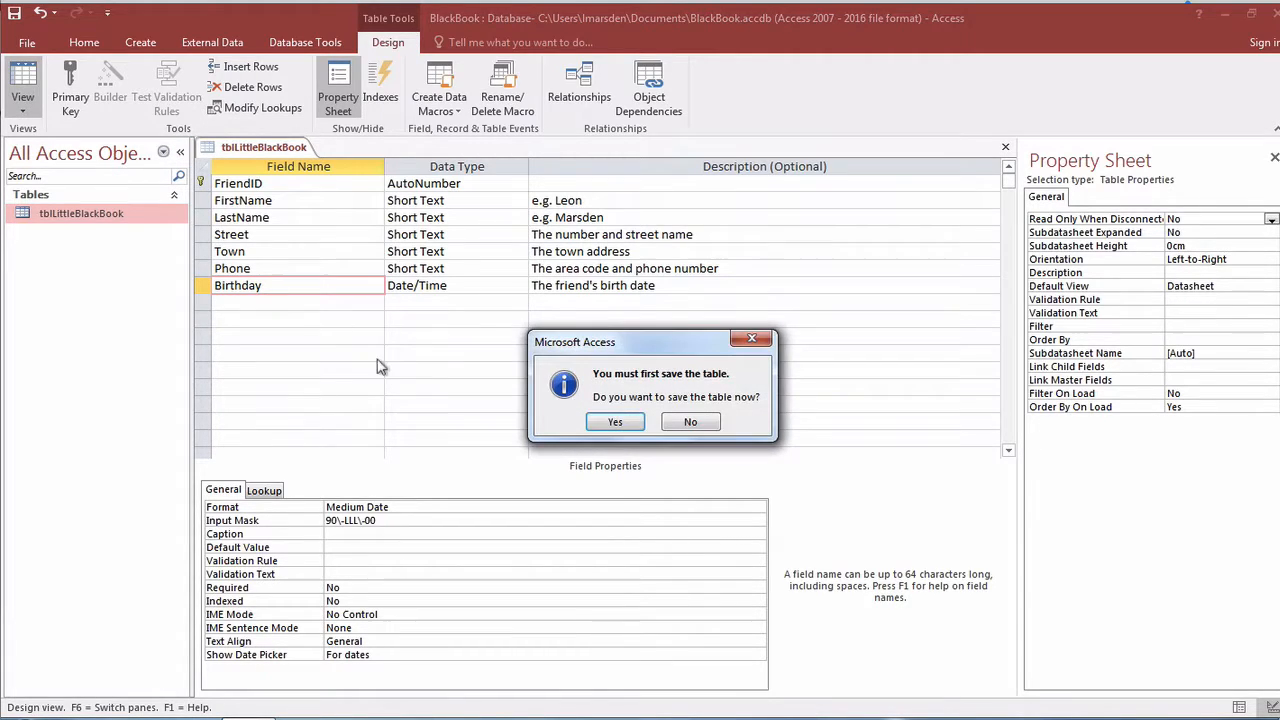
{"action": "left_click", "coordinate": [636, 423]}
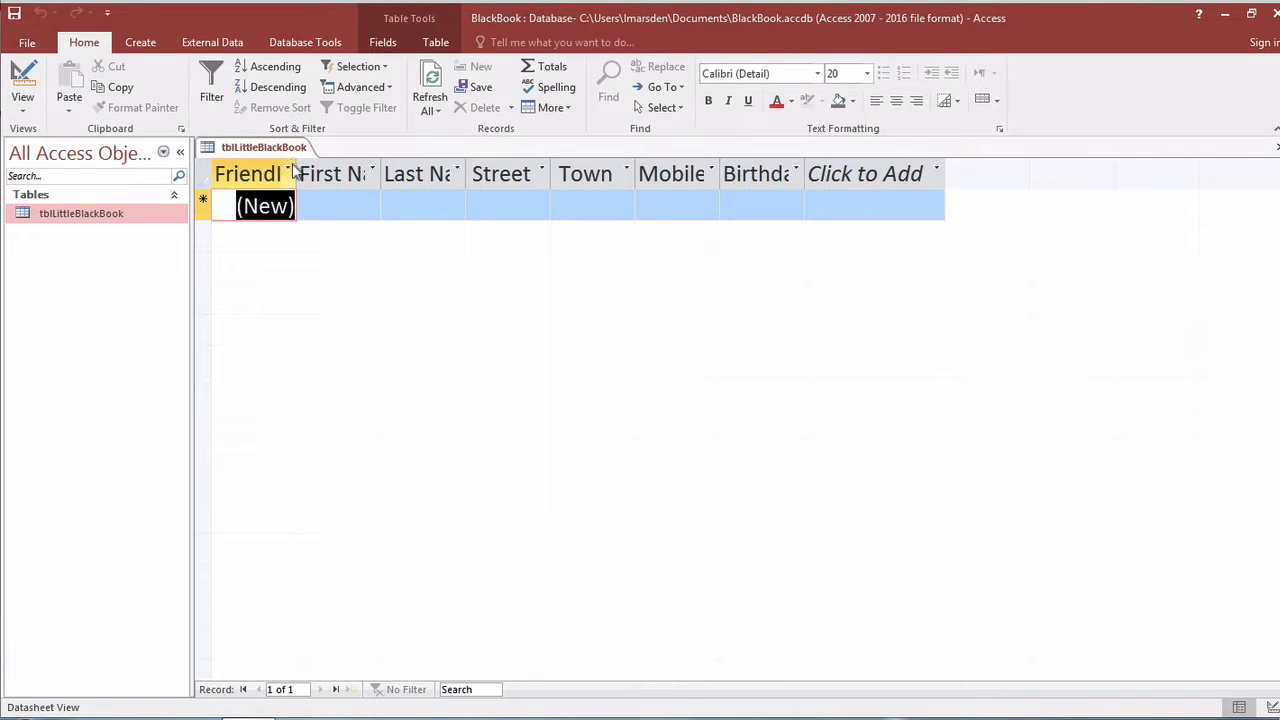
{"action": "left_click_drag", "start_coordinate": [380, 173], "coordinate": [432, 172]}
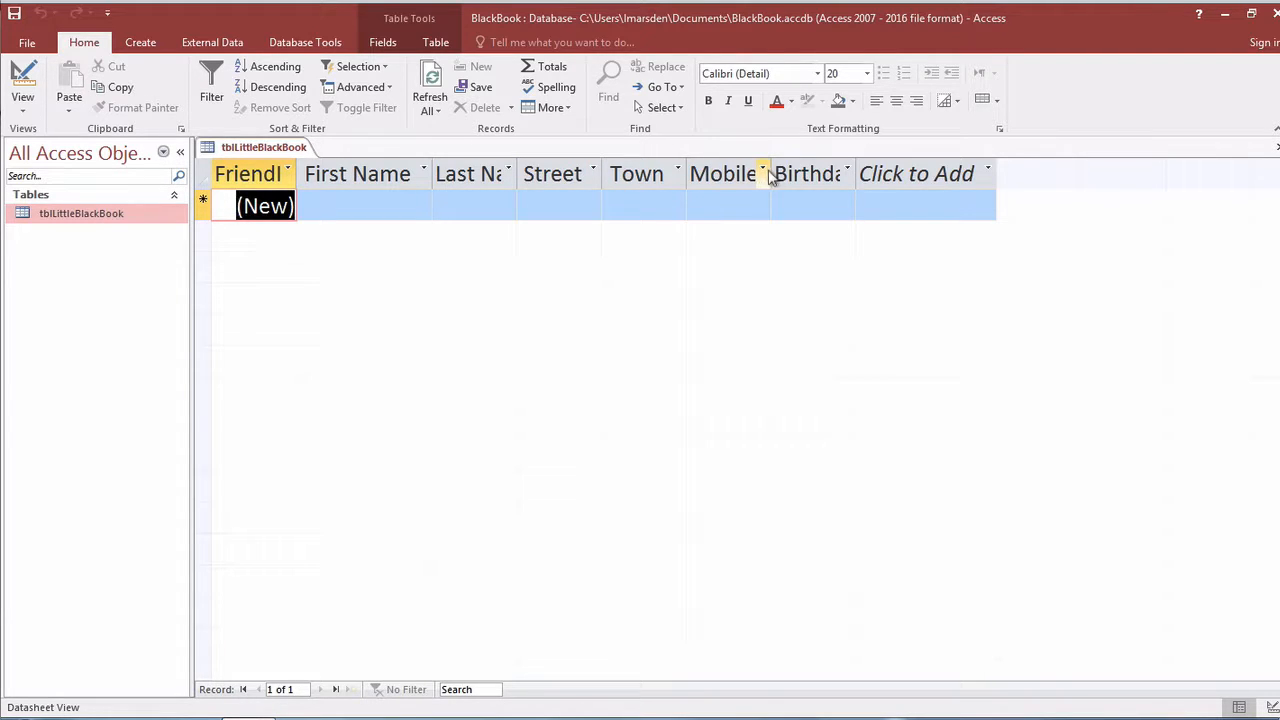
{"action": "left_click_drag", "start_coordinate": [770, 175], "coordinate": [862, 176]}
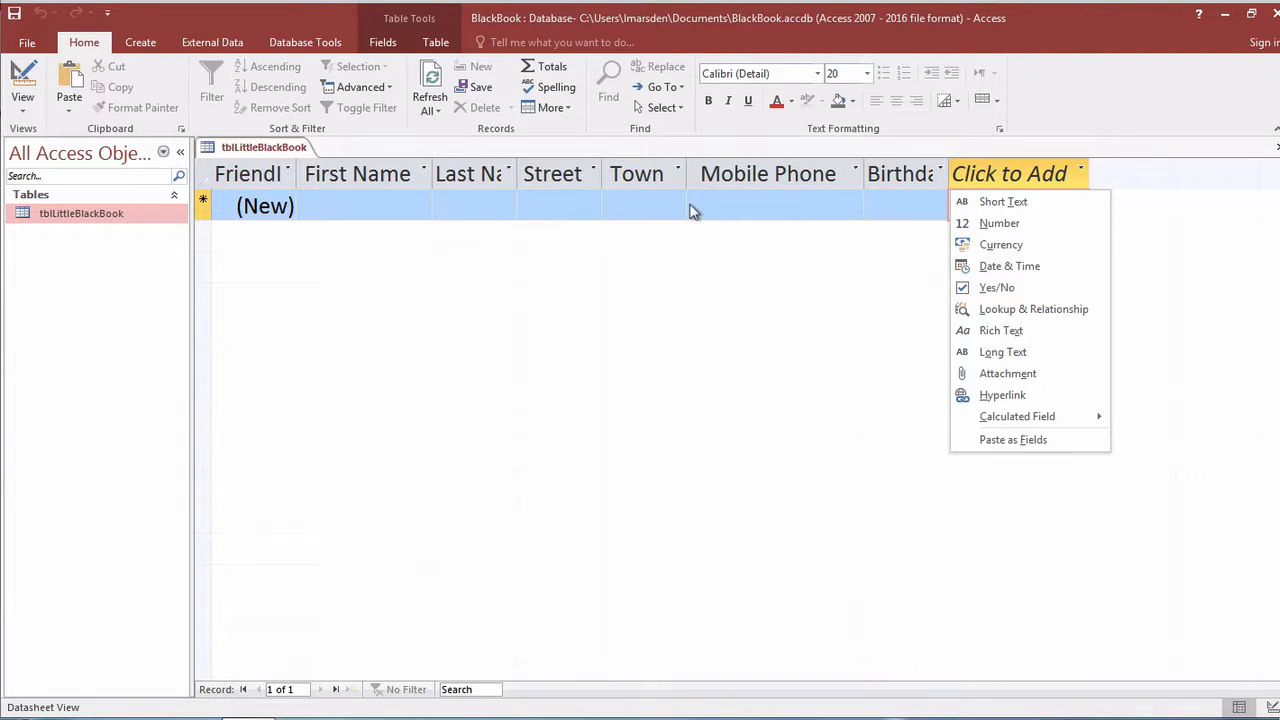
Enter a friend's first name, last name, street, town and mobile number in the first record.
{"action": "left_click", "coordinate": [355, 209]}
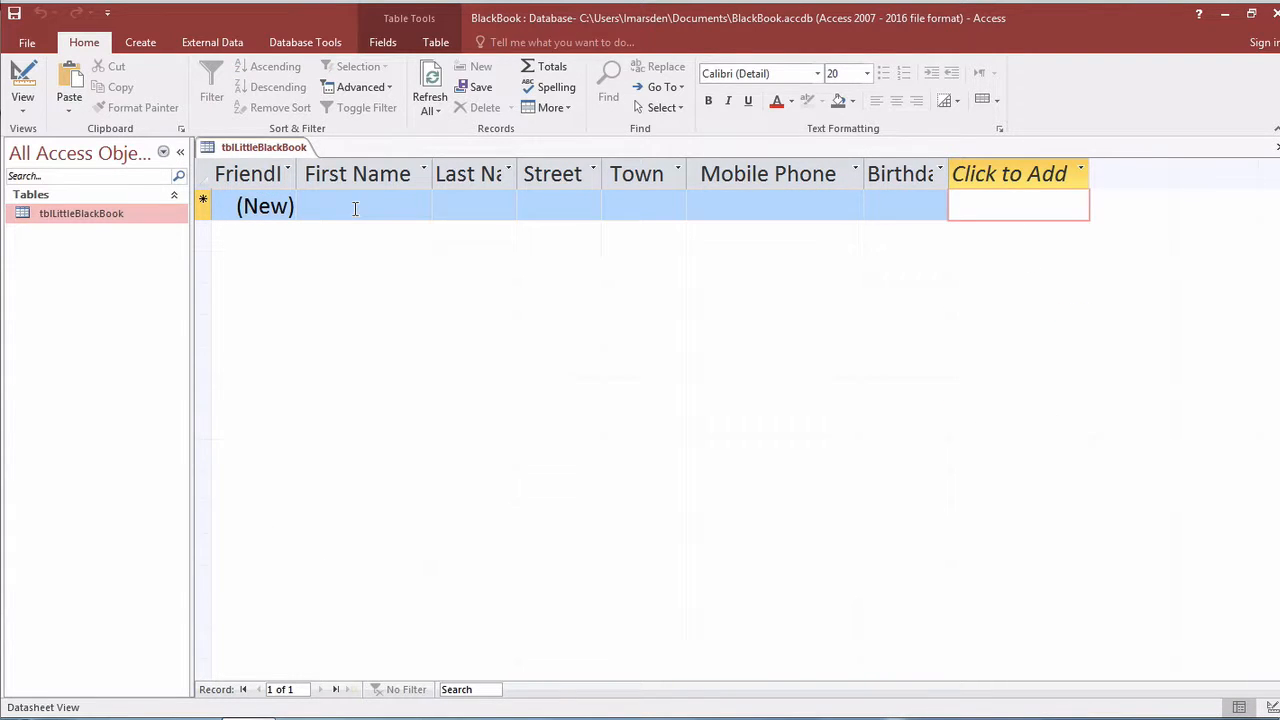
{"action": "left_click", "coordinate": [355, 208]}
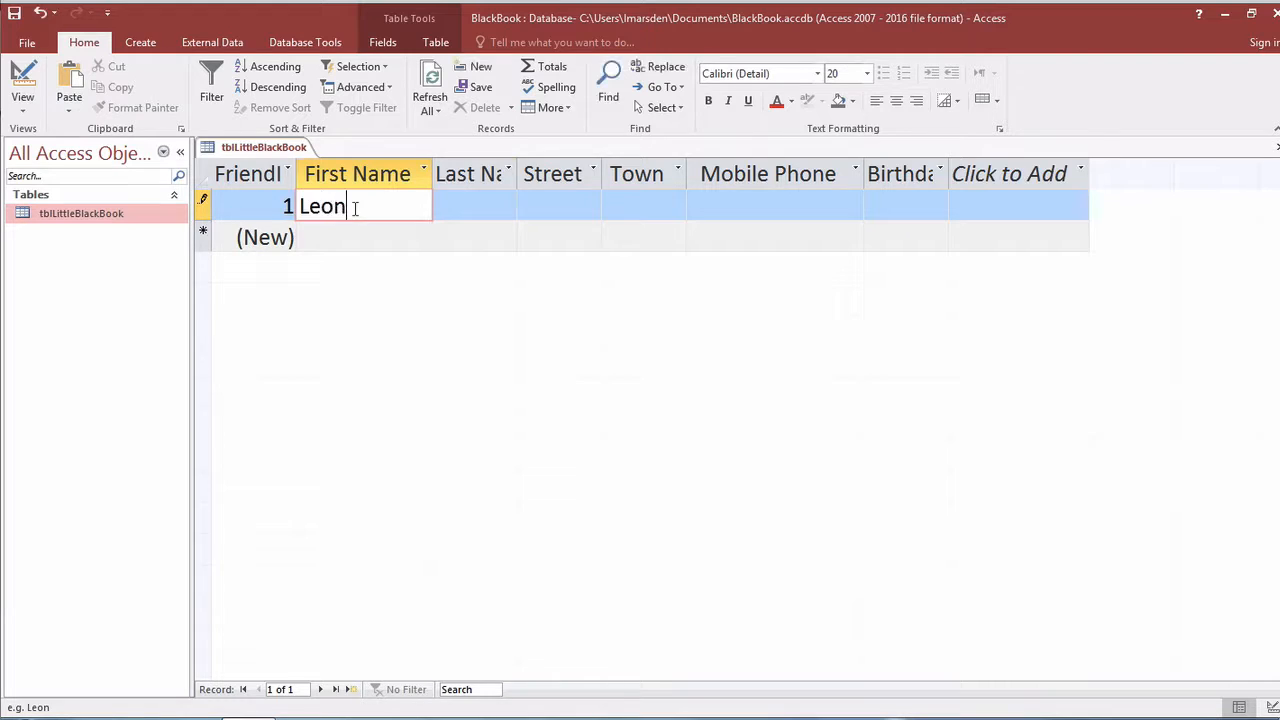
{"action": "key", "text": "Tab"}
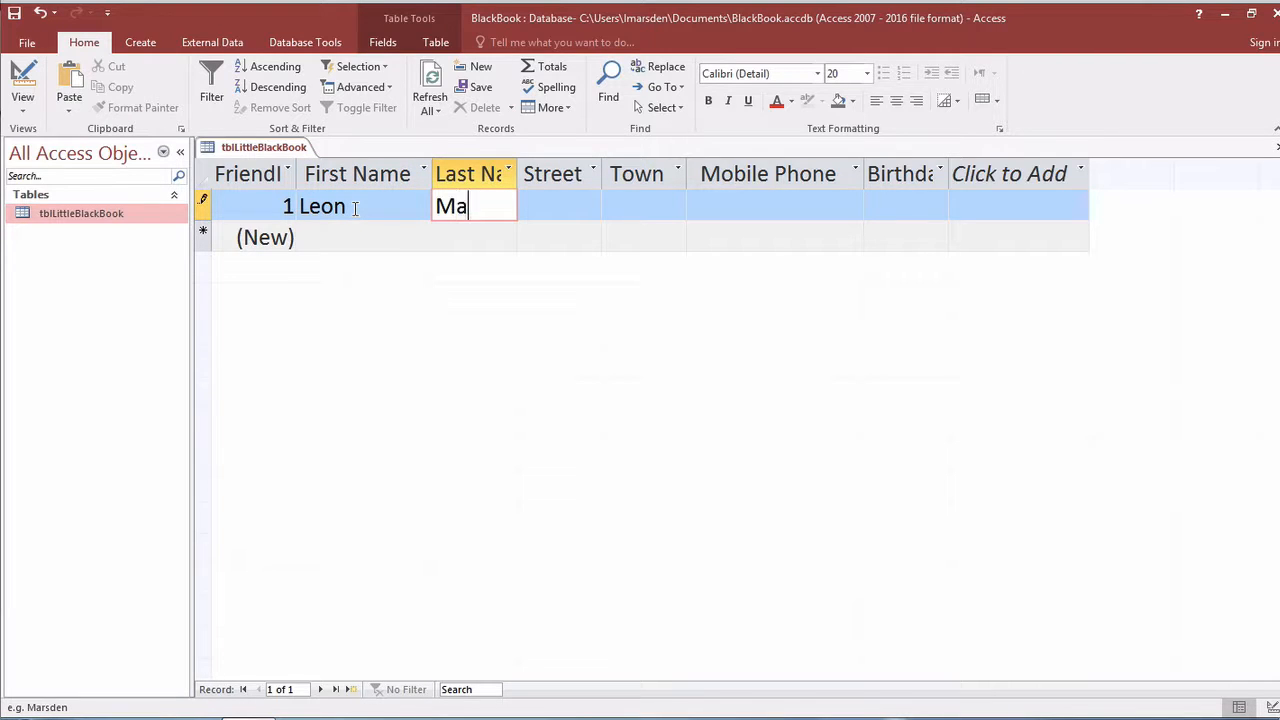
{"action": "key", "text": "Tab"}
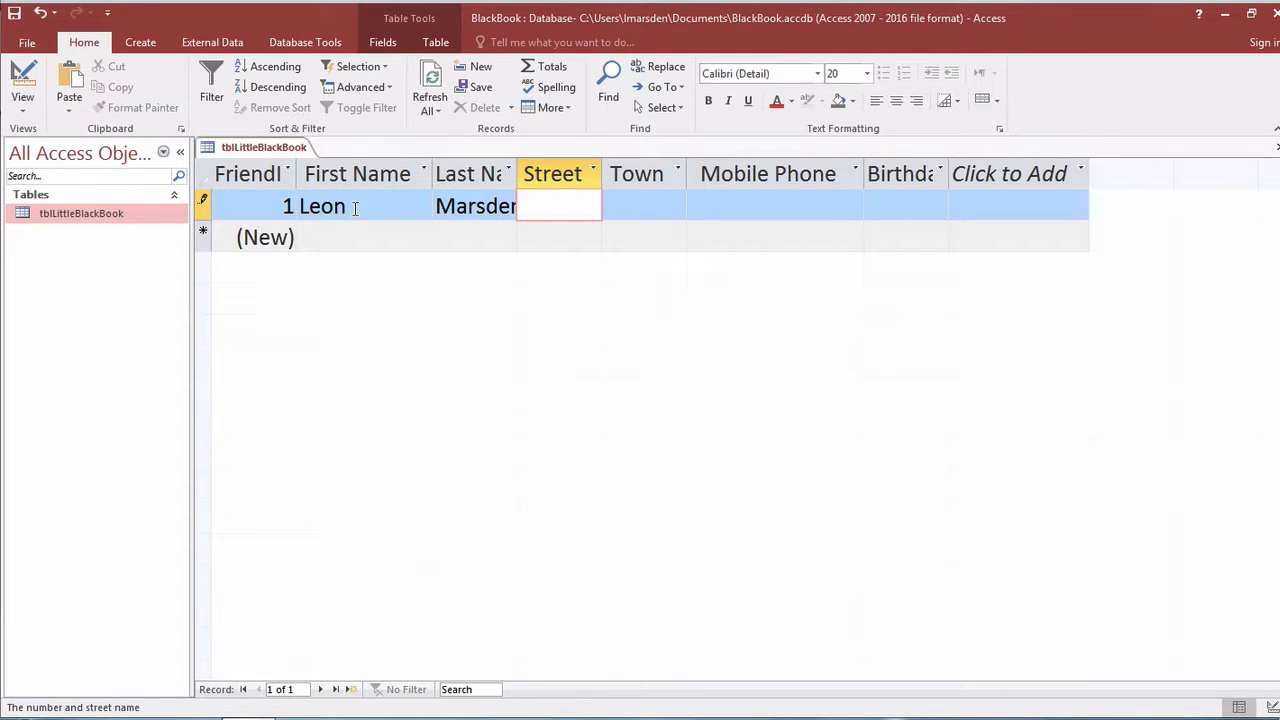
{"action": "type", "text": "123 Down Town"}
{"action": "key", "text": "Tab"}
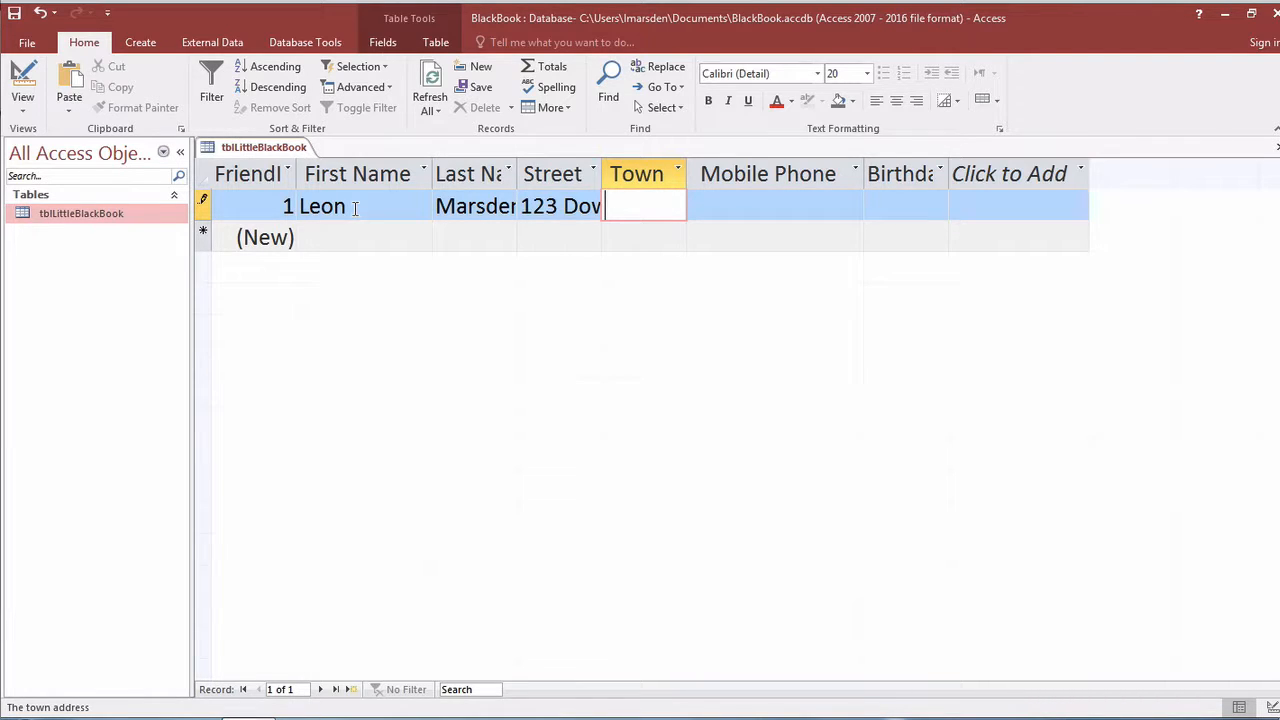
{"action": "type", "text": "River "}
{"action": "type", "text": "Ru"}
{"action": "key", "text": "Tab"}
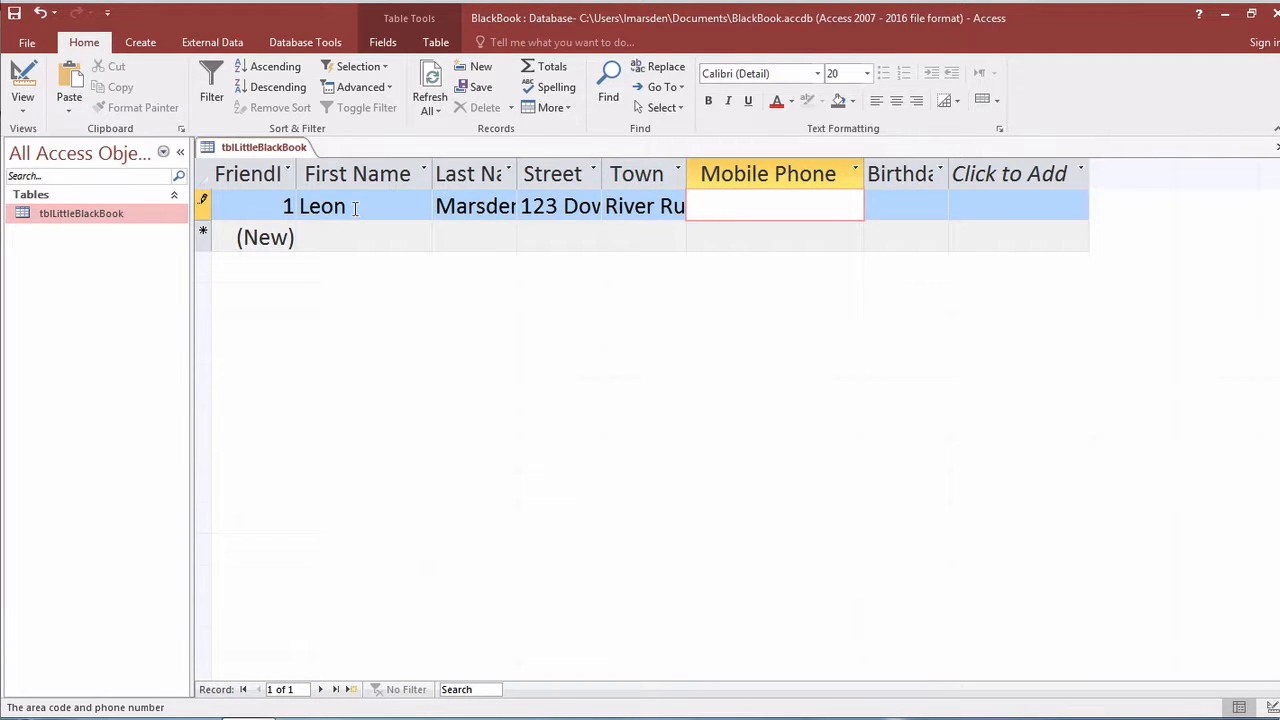
{"action": "type", "text": "0101010101"}
{"action": "key", "text": "Tab"}
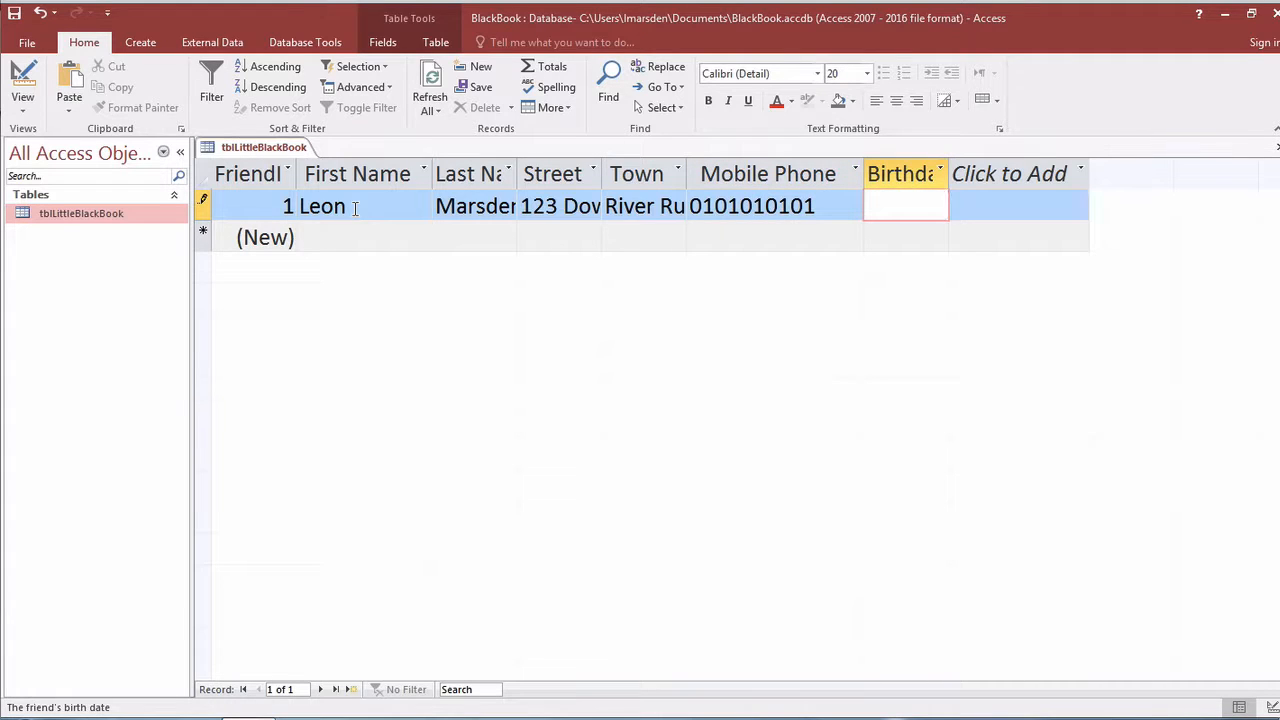
Enter a birthday, inspect the resulting date type error, then discard the unsaved record.
{"action": "type", "text": "10"}
{"action": "type", "text": "Jan-"}
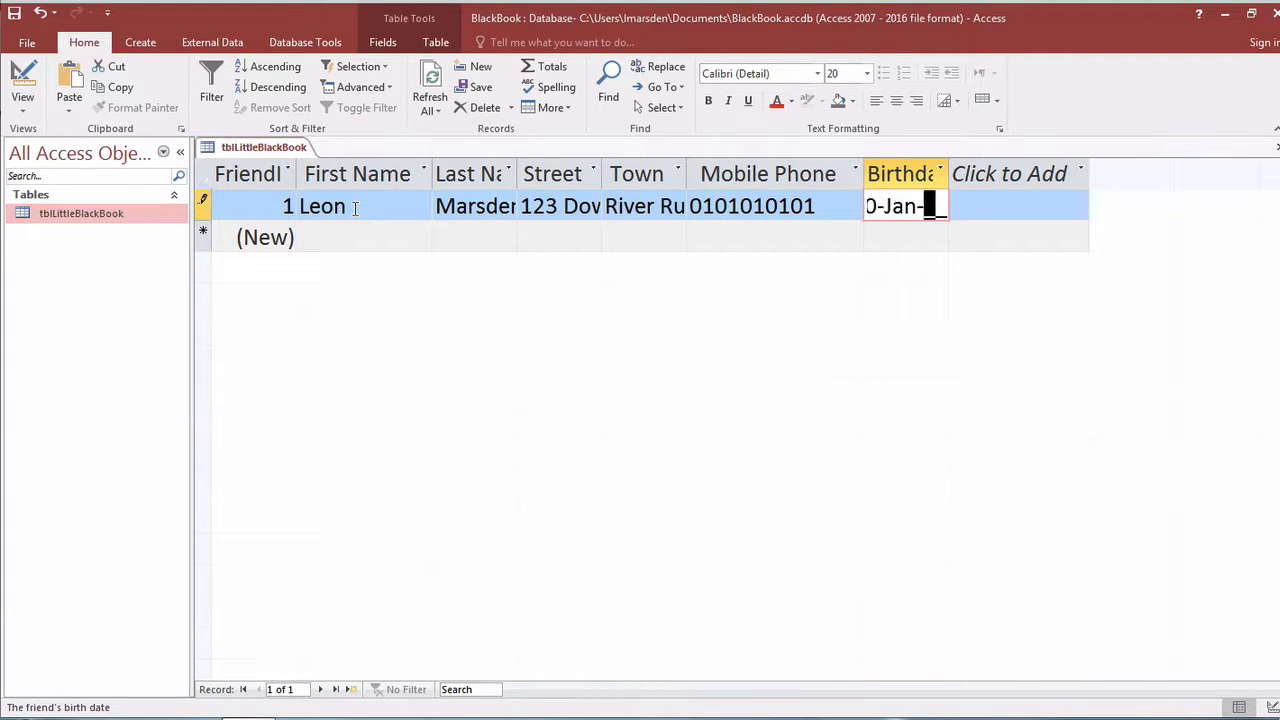
{"action": "type", "text": "80"}
{"action": "left_click", "coordinate": [355, 207]}
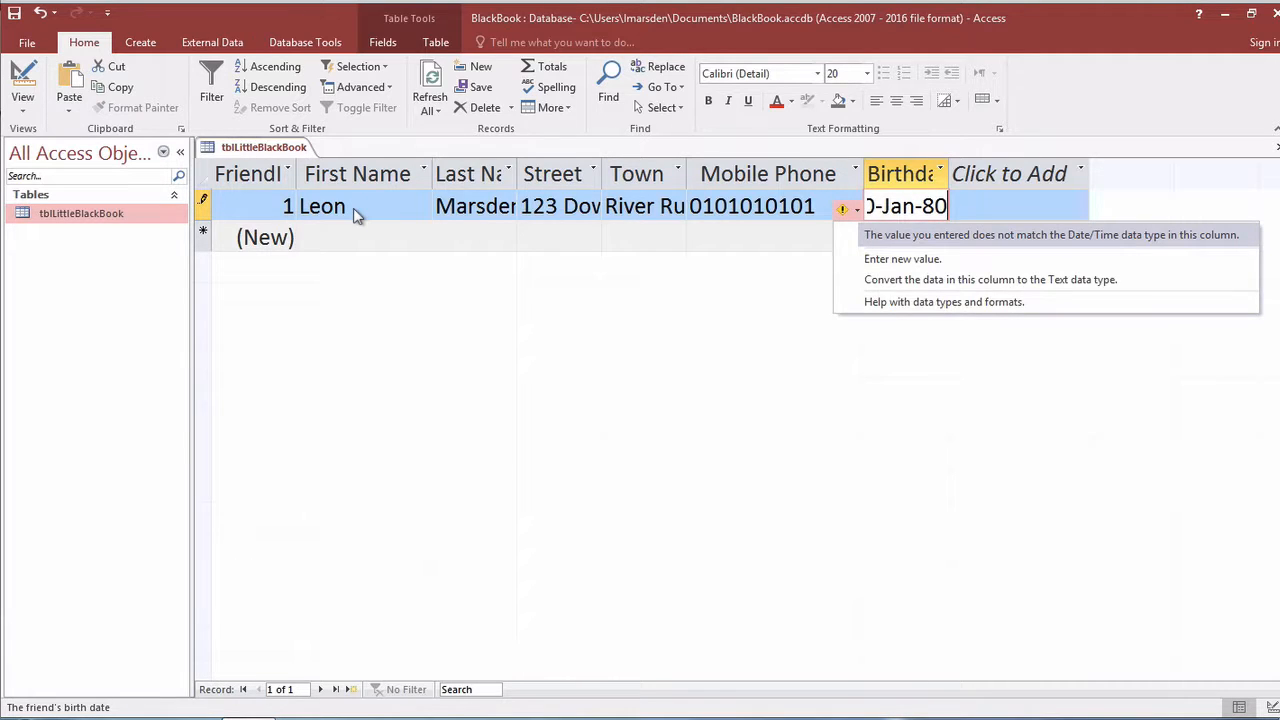
{"action": "key", "text": "Down"}
{"action": "key", "text": "Down"}
{"action": "key", "text": "Down"}
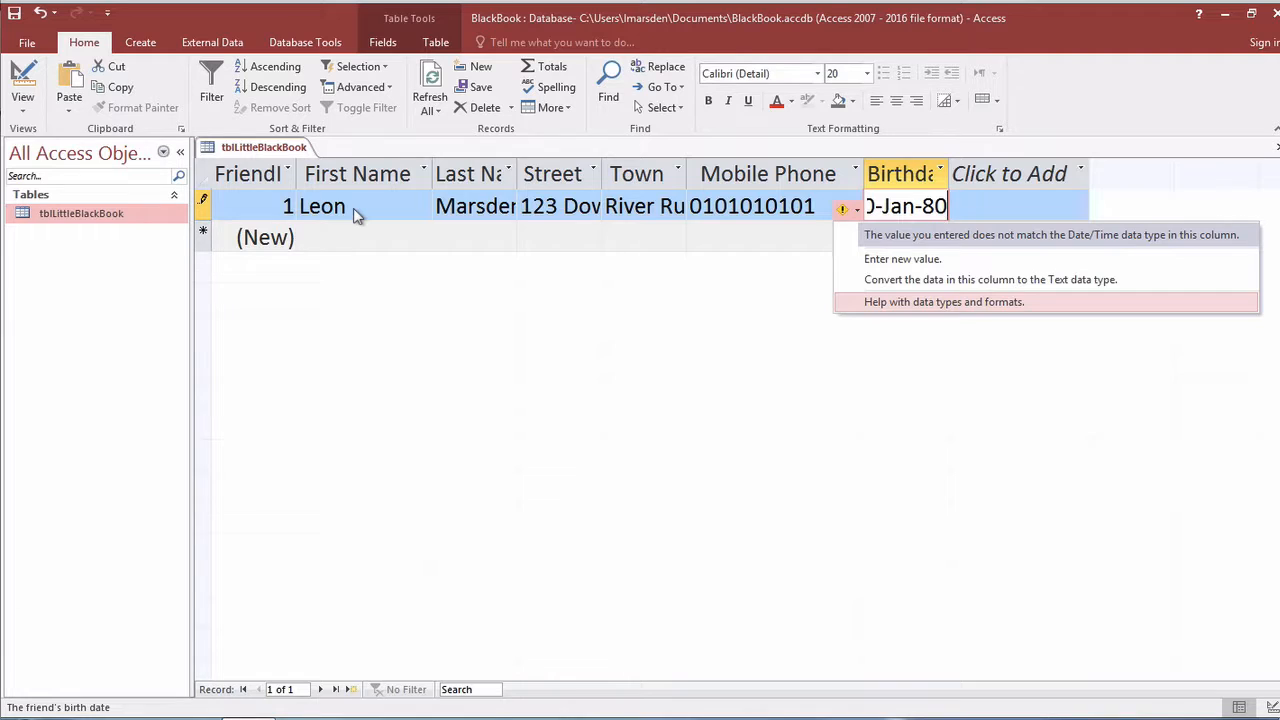
{"action": "key", "text": "Escape"}
{"action": "key", "text": "Escape"}
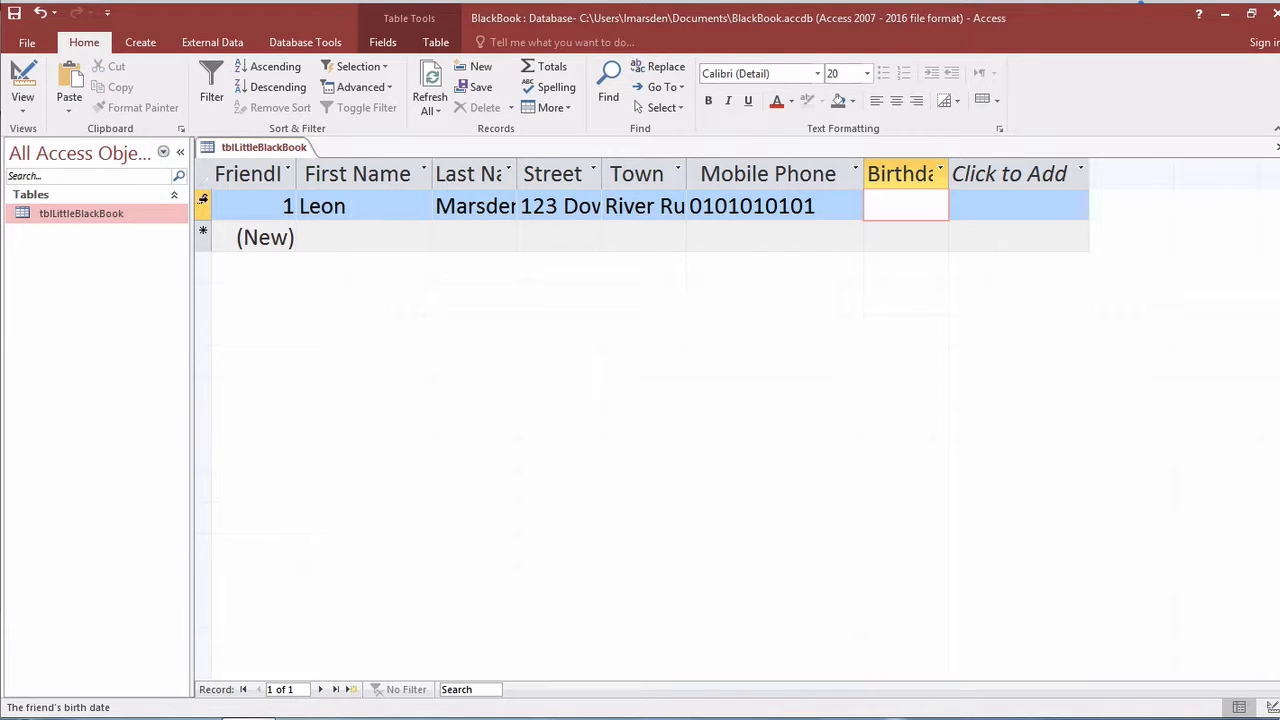
{"action": "key", "text": "Escape"}
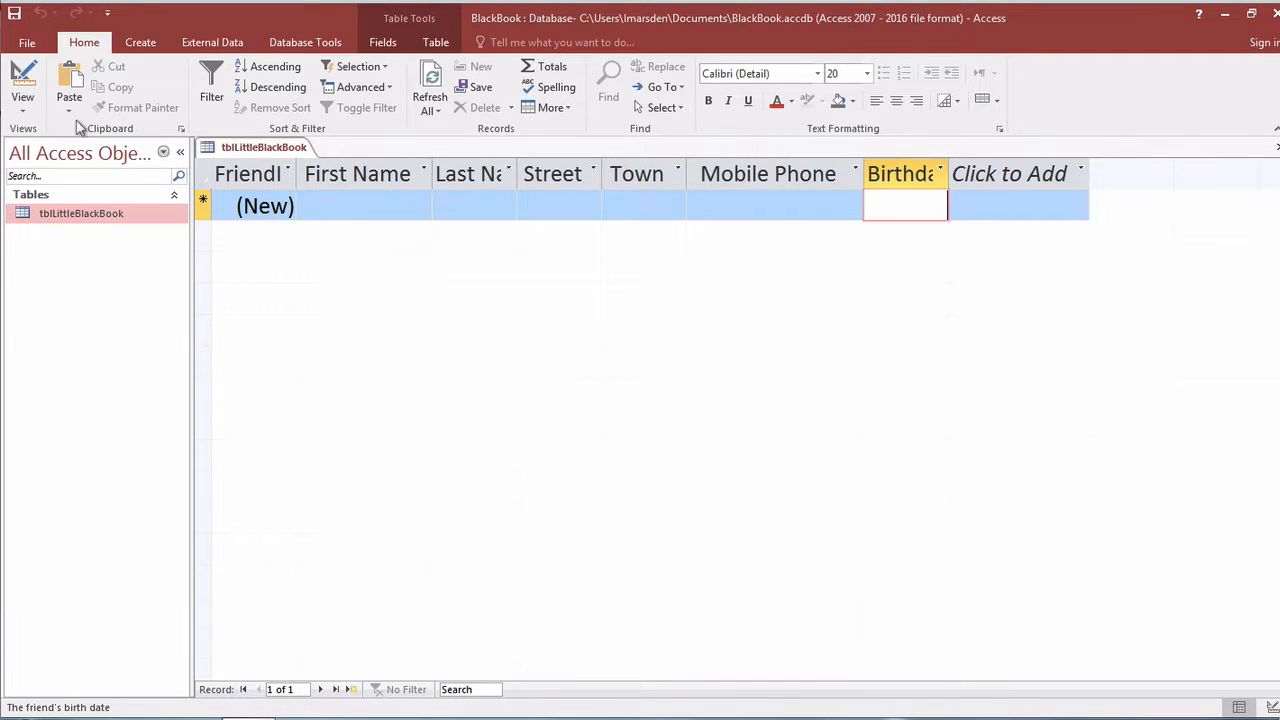
In Design View, launch the Input Mask Wizard for the Birthday field, saving the table first.
{"action": "left_click", "coordinate": [22, 80]}
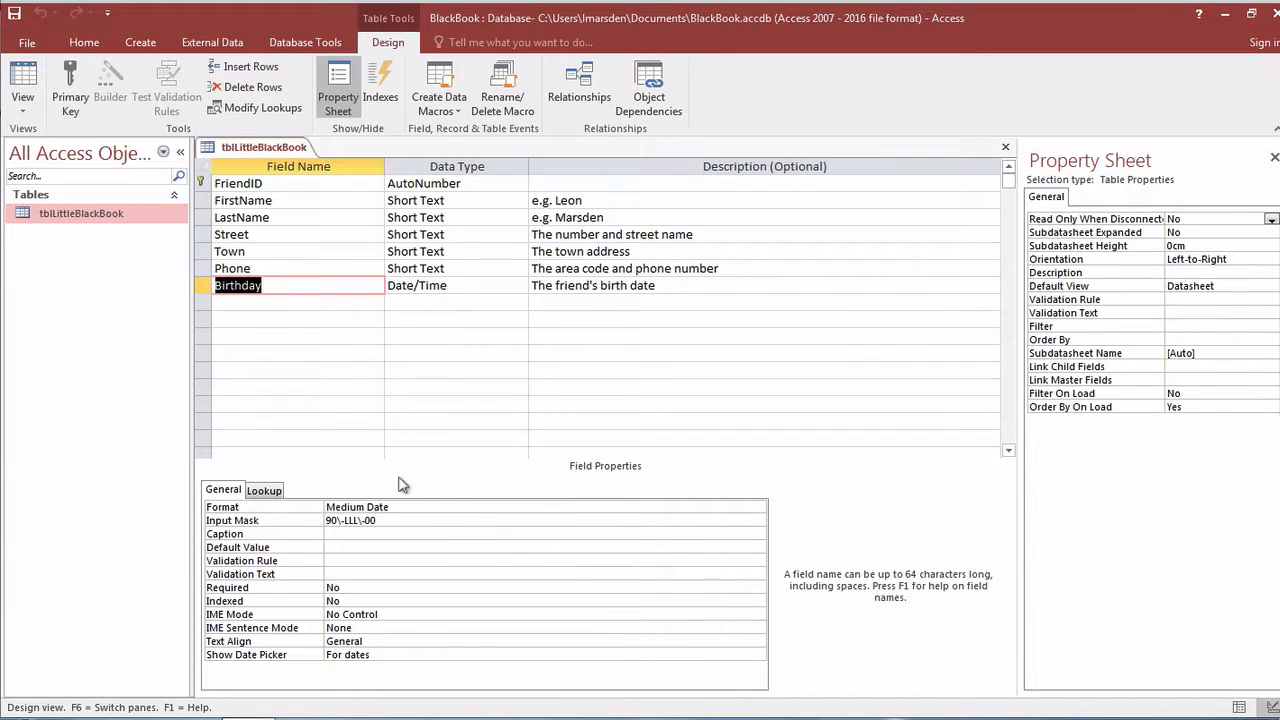
{"action": "left_click", "coordinate": [400, 521]}
{"action": "left_click", "coordinate": [757, 520]}
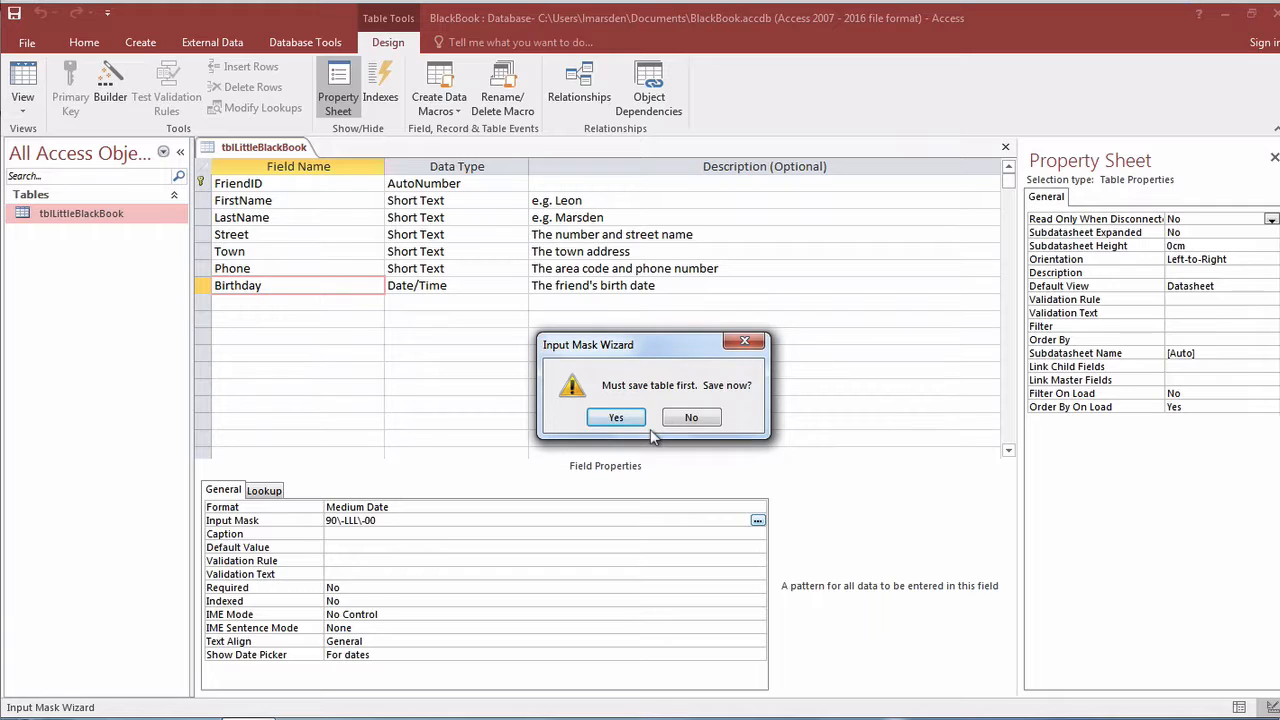
{"action": "left_click", "coordinate": [615, 418]}
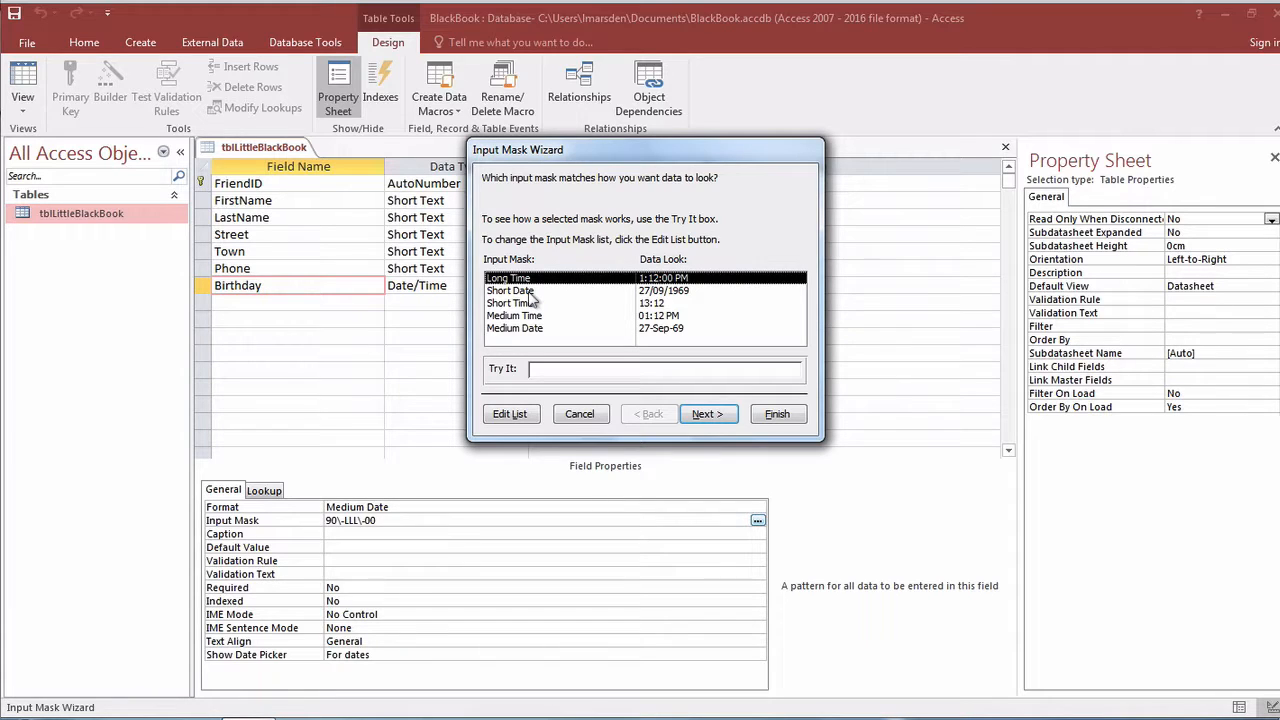
Apply the Medium Date mask 00\->L<LL\-00;0;_ to Birthday after testing it, and save.
{"action": "left_click", "coordinate": [510, 290]}
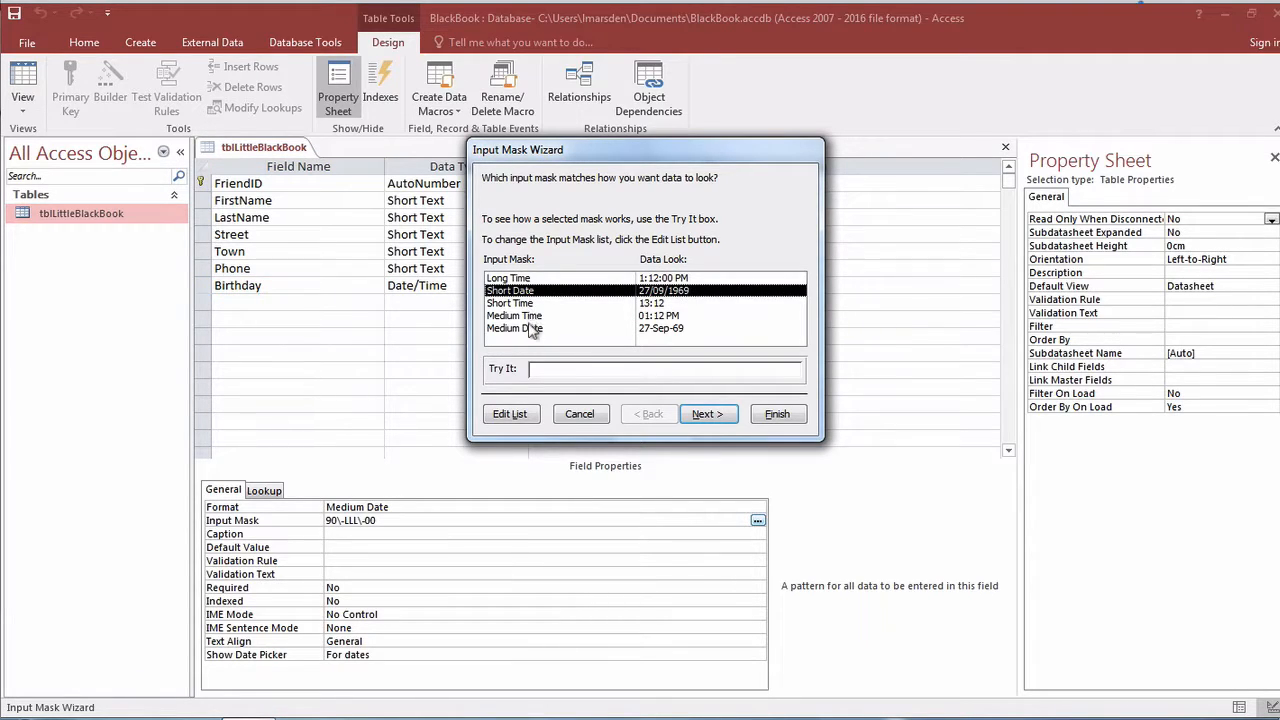
{"action": "left_click", "coordinate": [533, 331]}
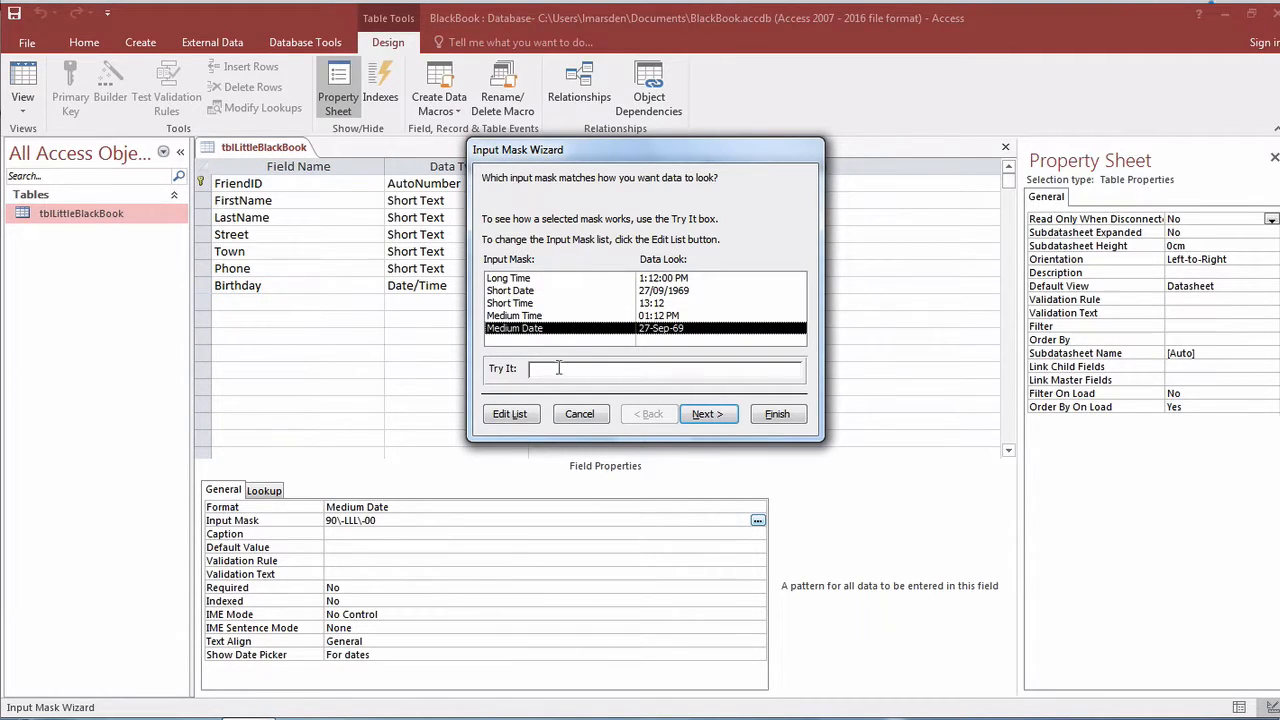
{"action": "key", "text": "Tab"}
{"action": "left_click", "coordinate": [720, 416]}
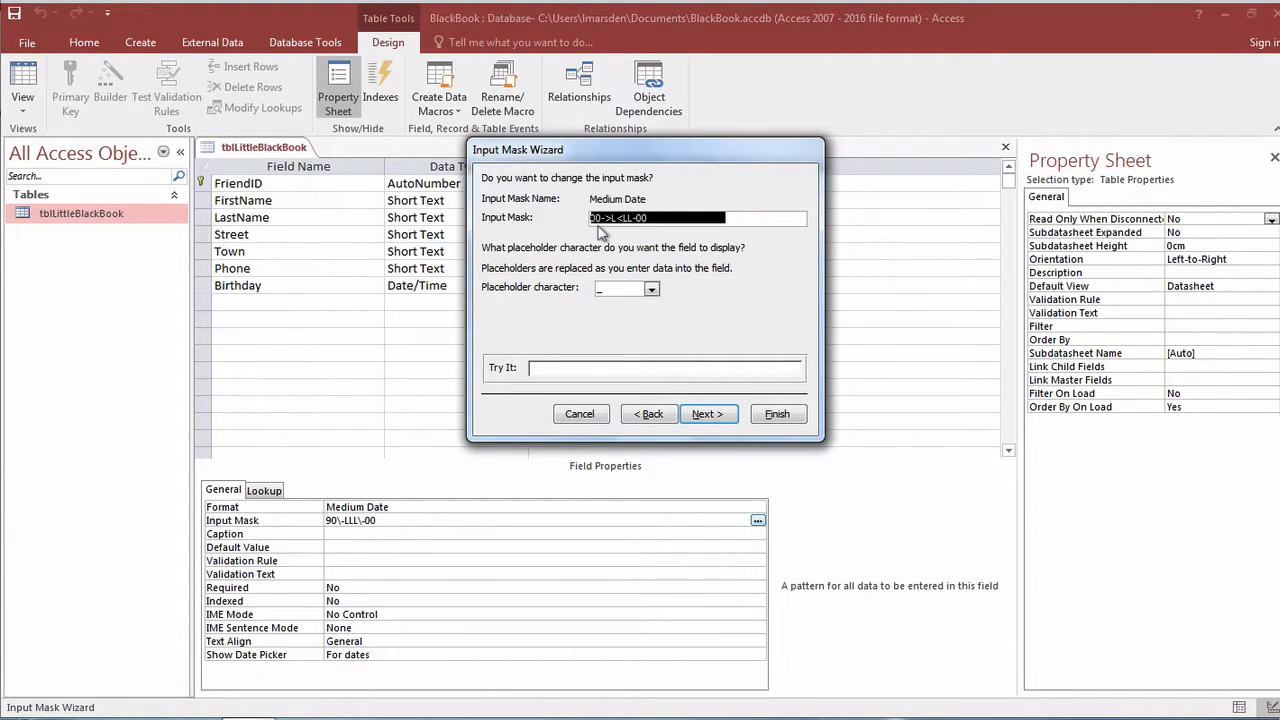
{"action": "left_click", "coordinate": [689, 367]}
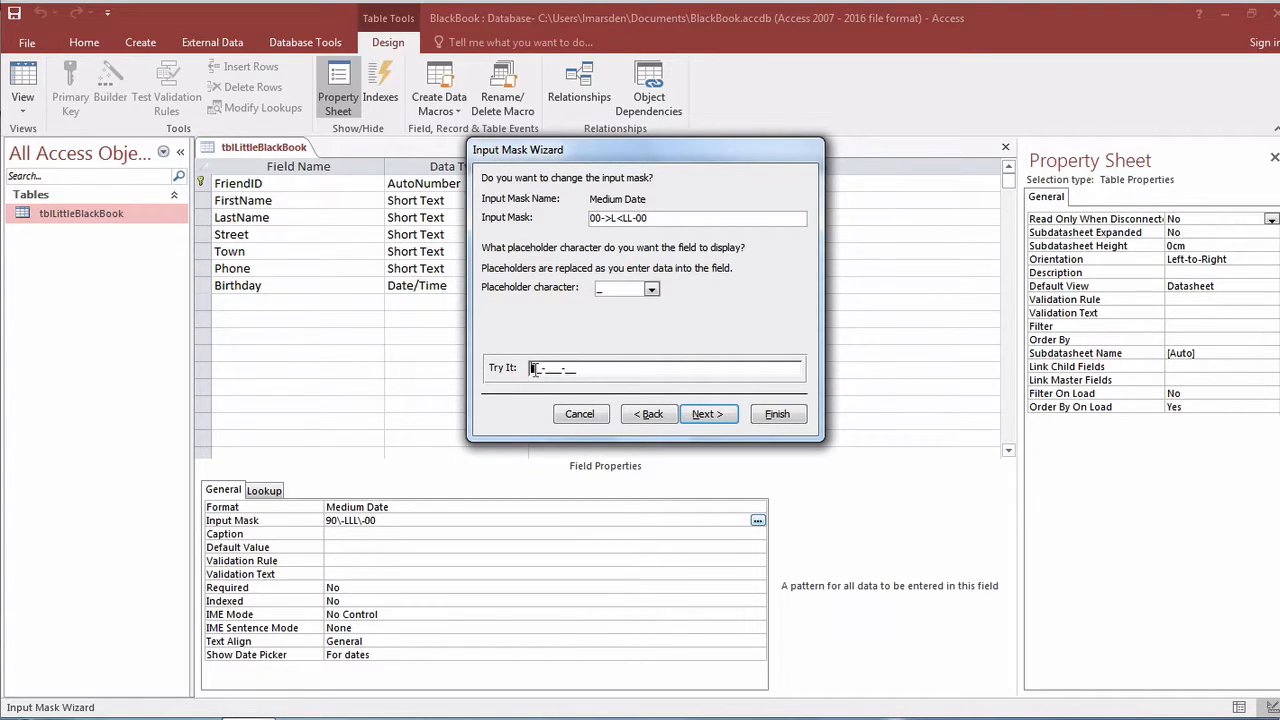
{"action": "type", "text": "10-Jan-01"}
{"action": "left_click", "coordinate": [707, 414]}
{"action": "left_click", "coordinate": [777, 416]}
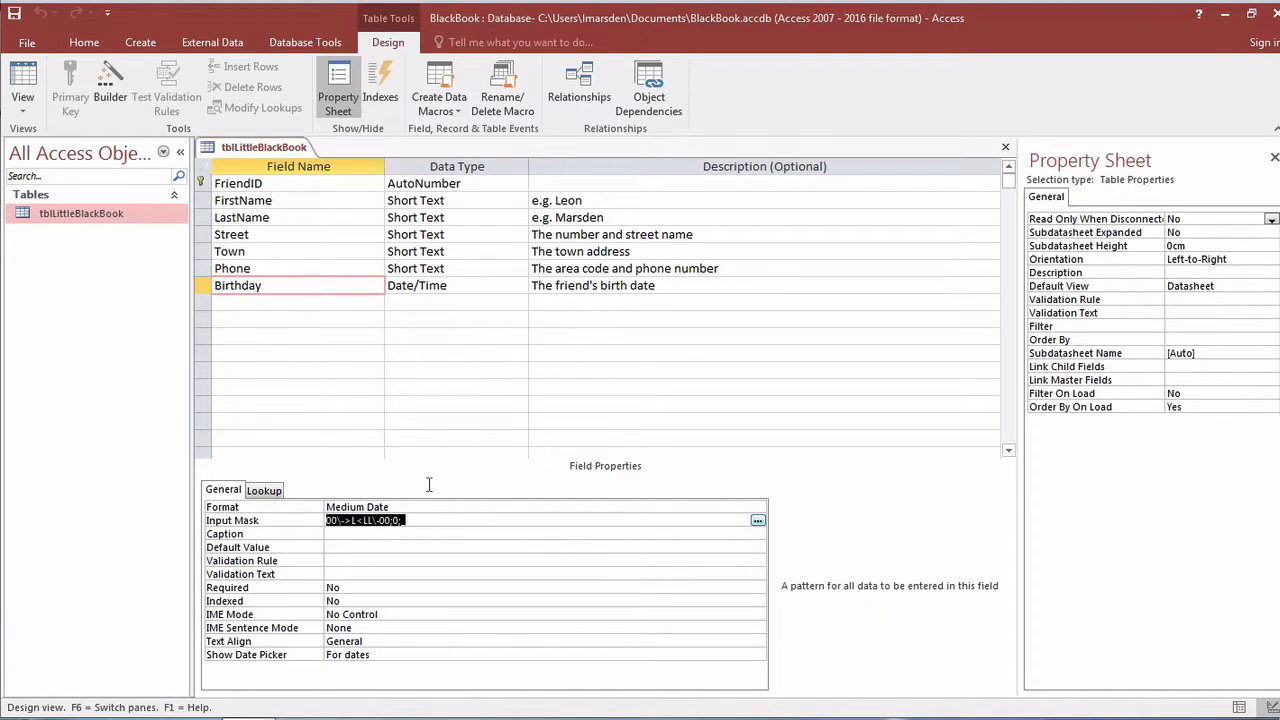
{"action": "left_click", "coordinate": [14, 14]}
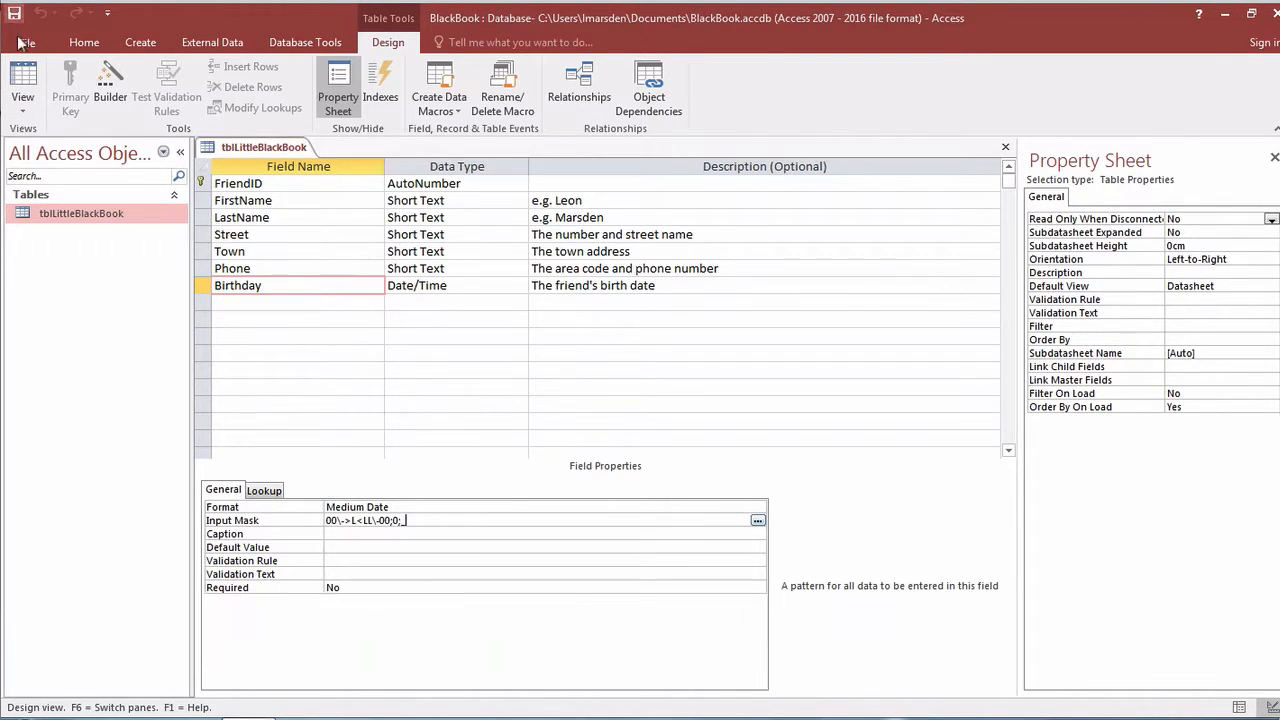
Back in Datasheet View, enter a new record's last name and street, correcting a typo.
{"action": "left_click", "coordinate": [22, 82]}
{"action": "left_click", "coordinate": [325, 209]}
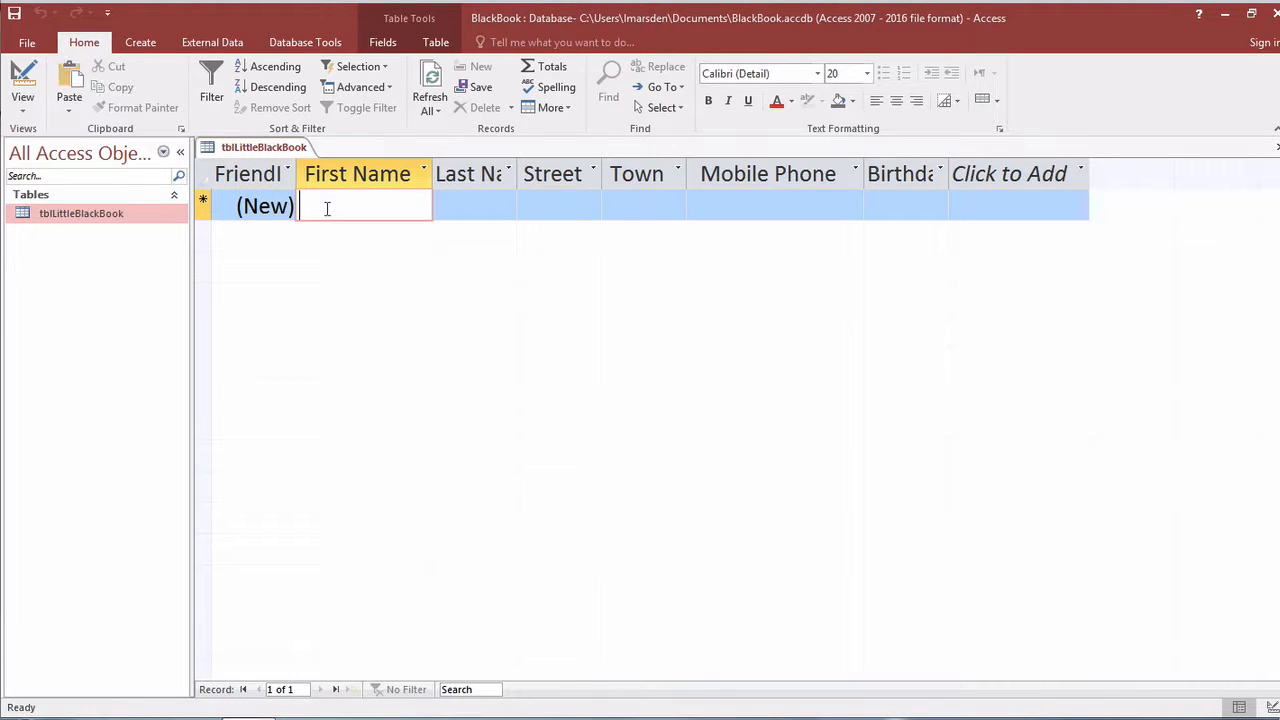
{"action": "key", "text": "Tab"}
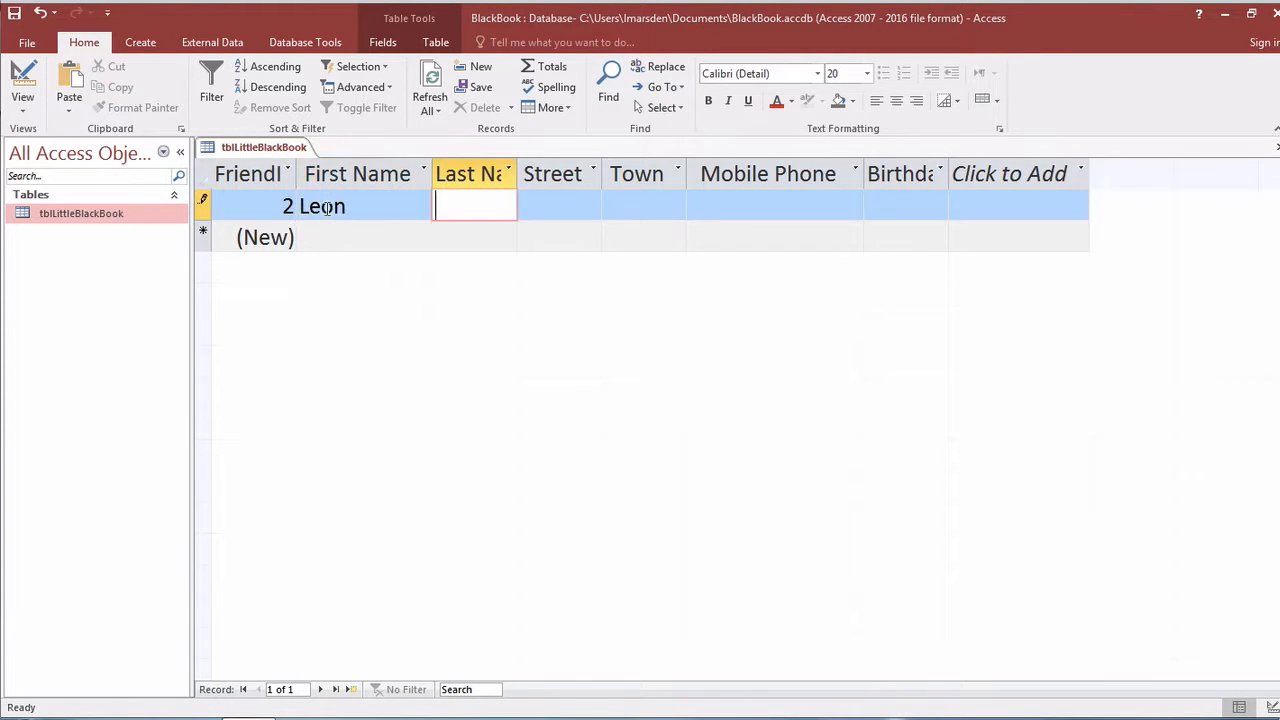
{"action": "type", "text": "Marsden"}
{"action": "key", "text": "Tab"}
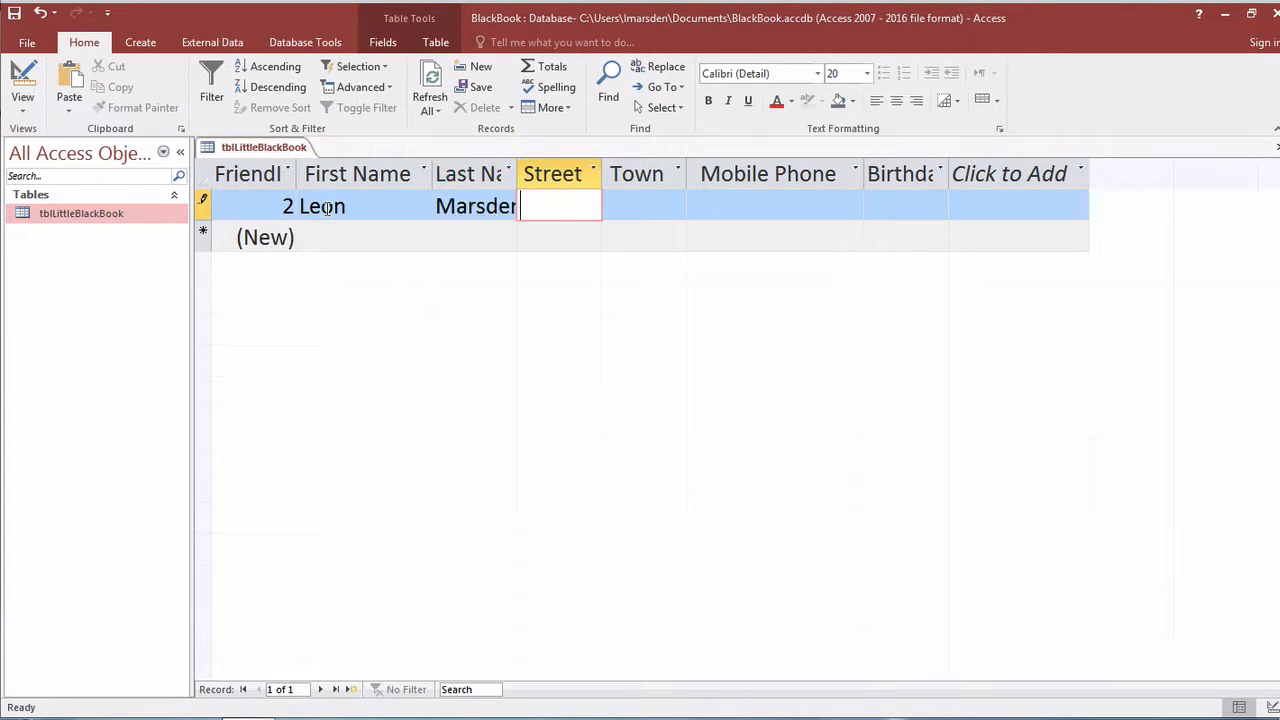
{"action": "type", "text": "123 "}
{"action": "type", "text": "Down To"}
{"action": "type", "text": "e"}
{"action": "key", "text": "BackSpace"}
{"action": "type", "text": "wn Tow"}
Fill in the record's town, mobile number and Medium Date birthday, then commit it.
{"action": "key", "text": "Tab"}
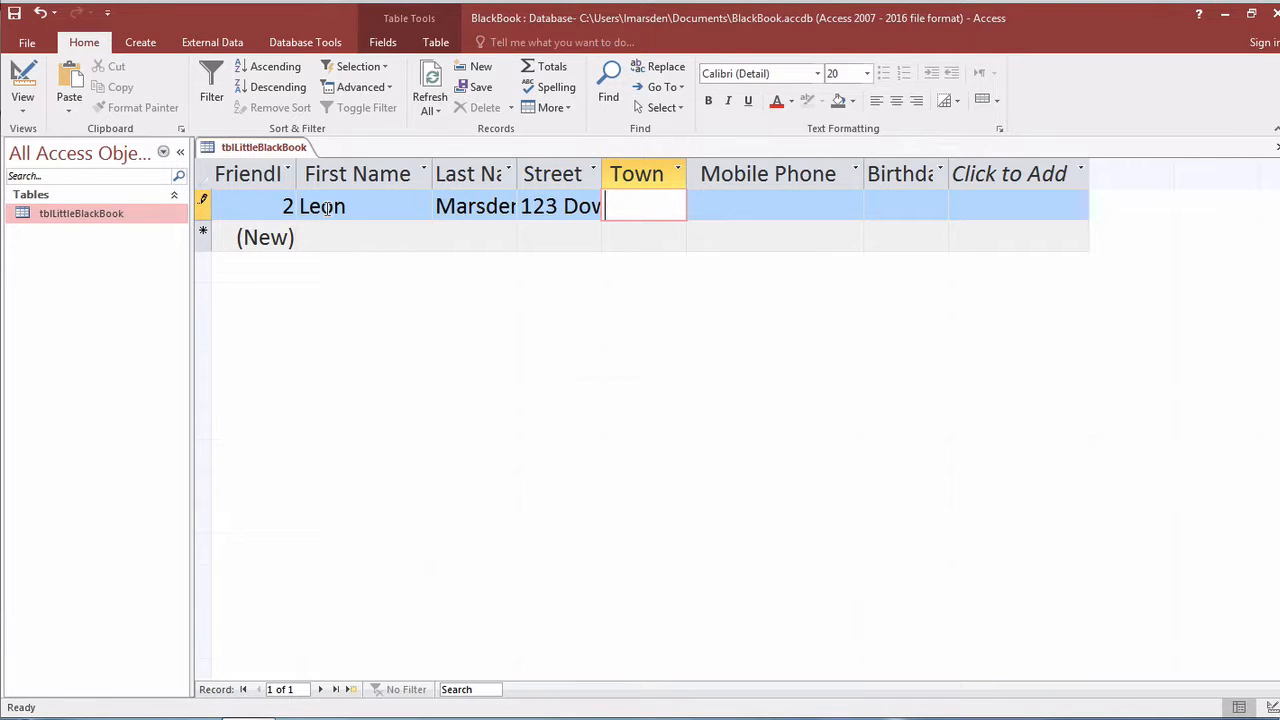
{"action": "type", "text": "River Run"}
{"action": "key", "text": "Tab"}
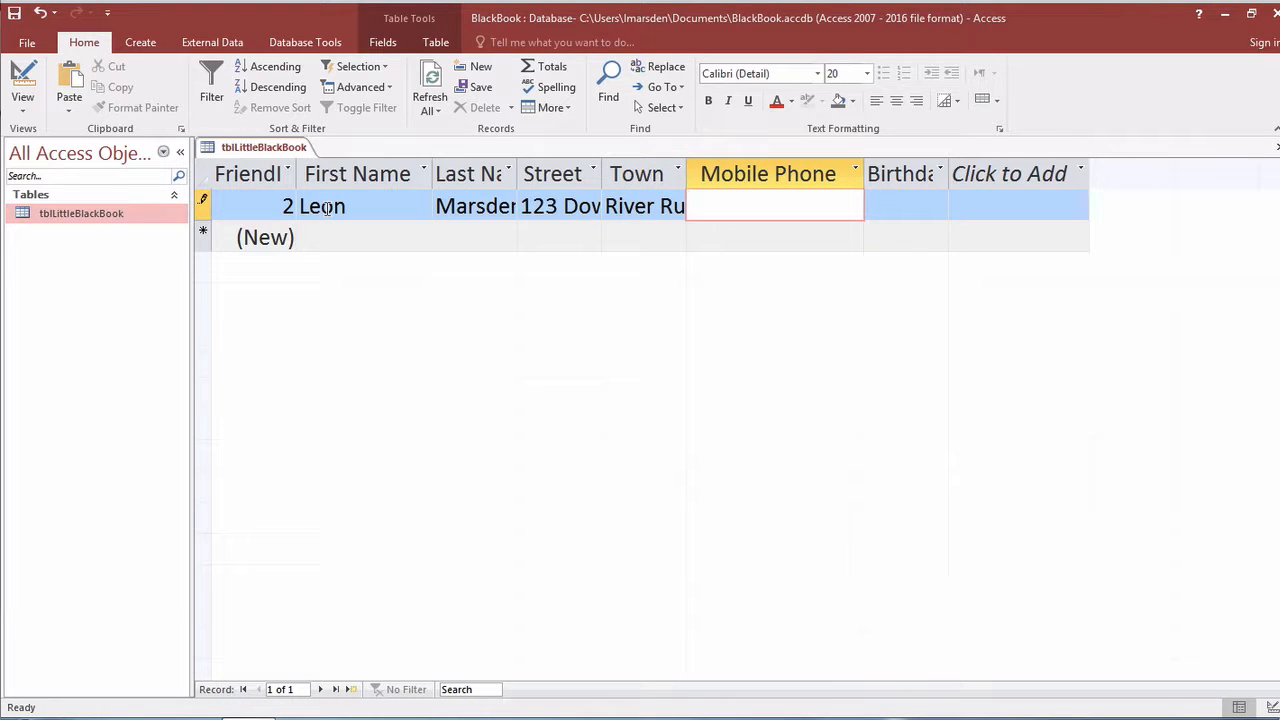
{"action": "type", "text": "0101010101"}
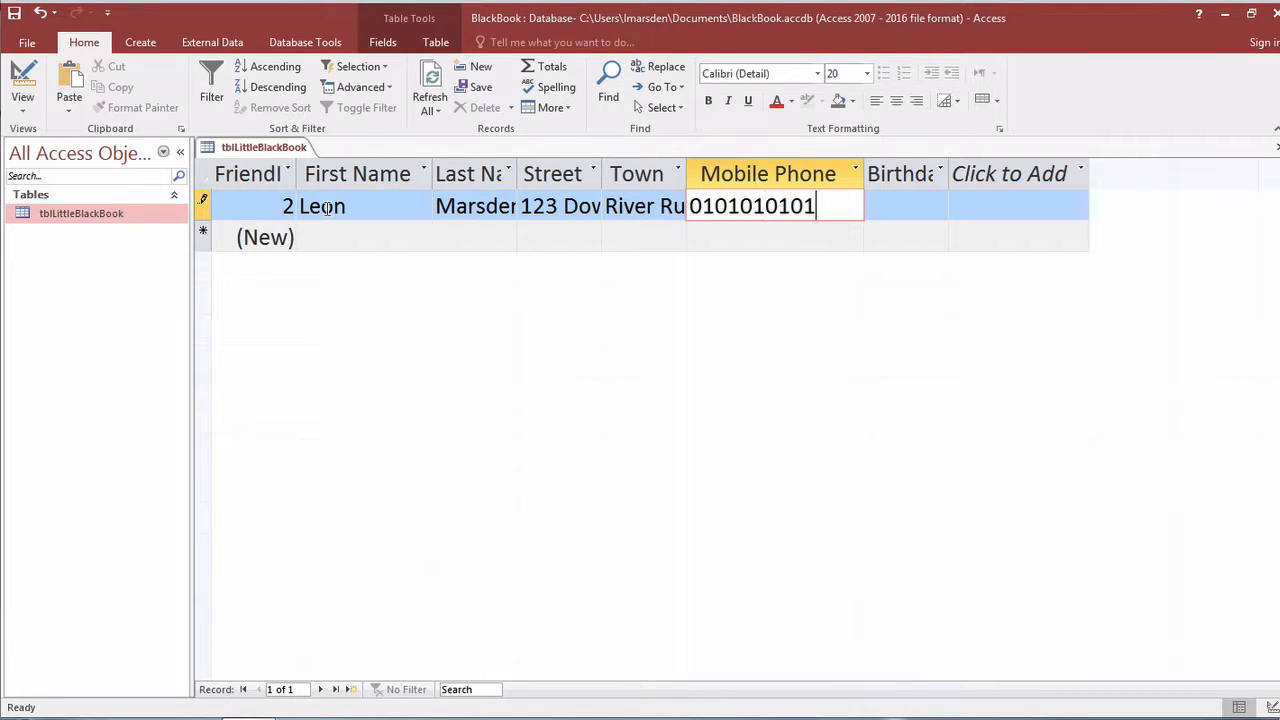
{"action": "key", "text": "Tab"}
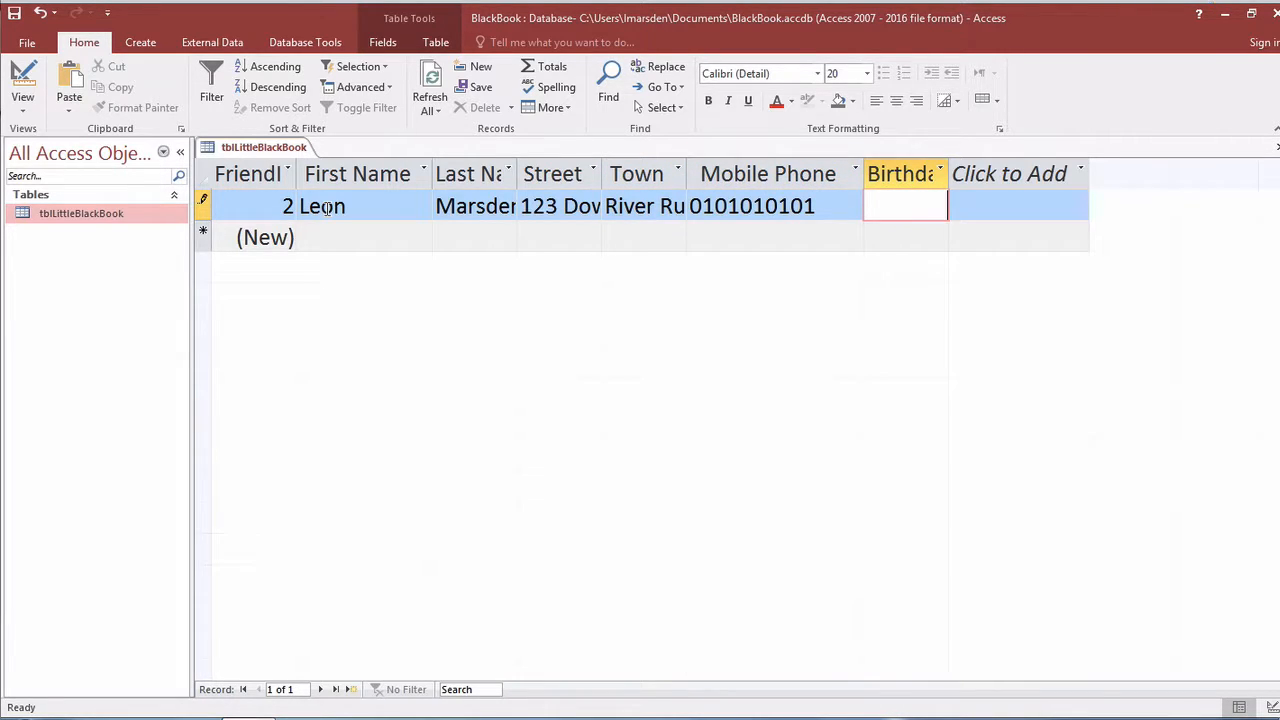
{"action": "type", "text": "10"}
{"action": "type", "text": "Jan-"}
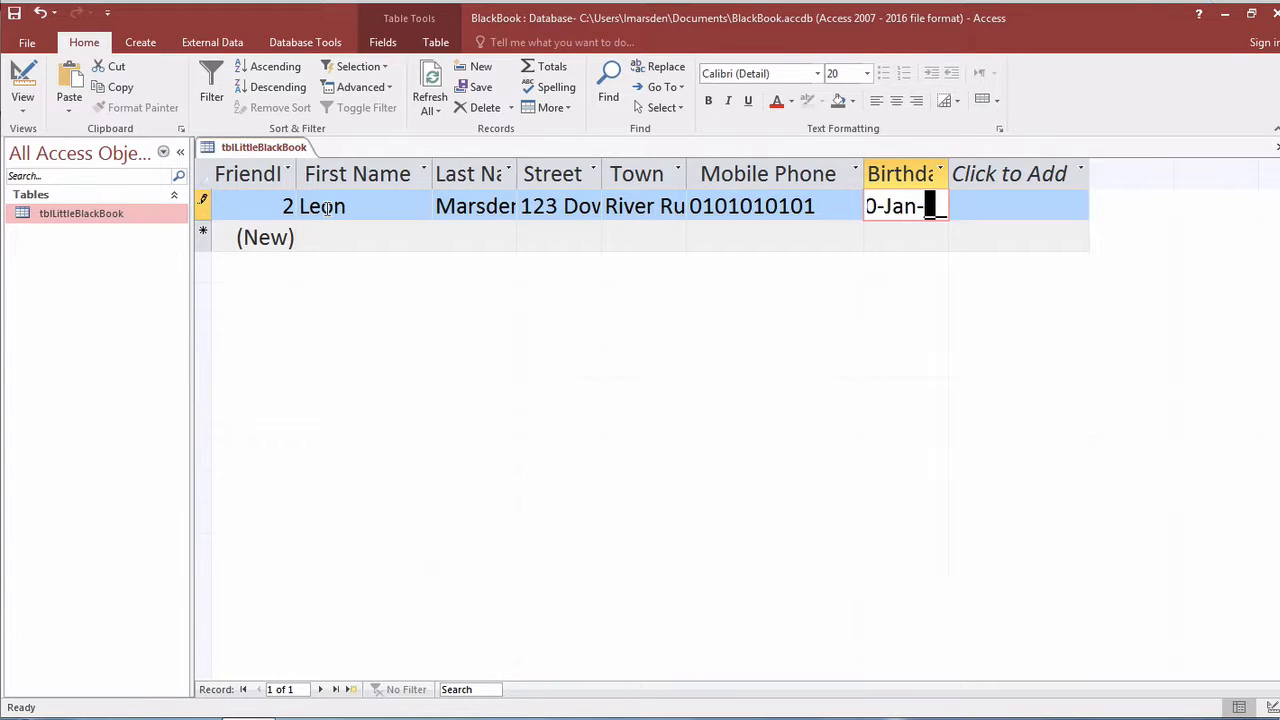
{"action": "type", "text": "90"}
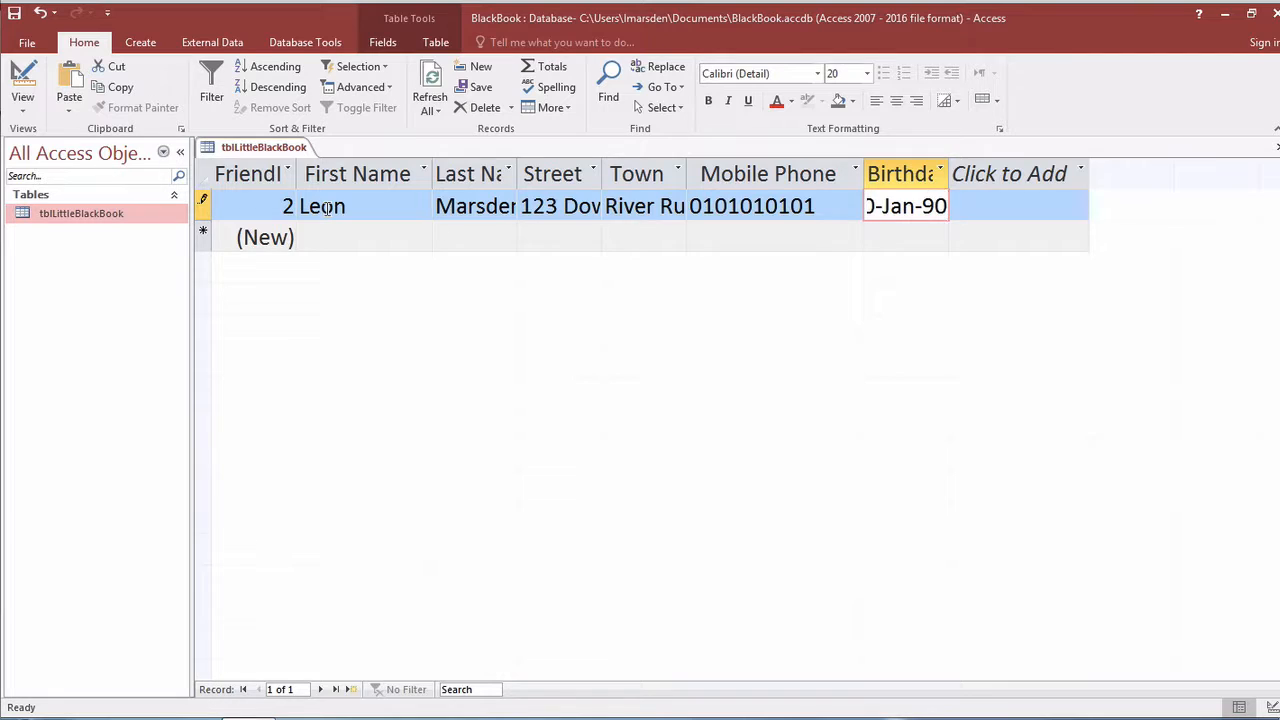
{"action": "key", "text": "Return"}
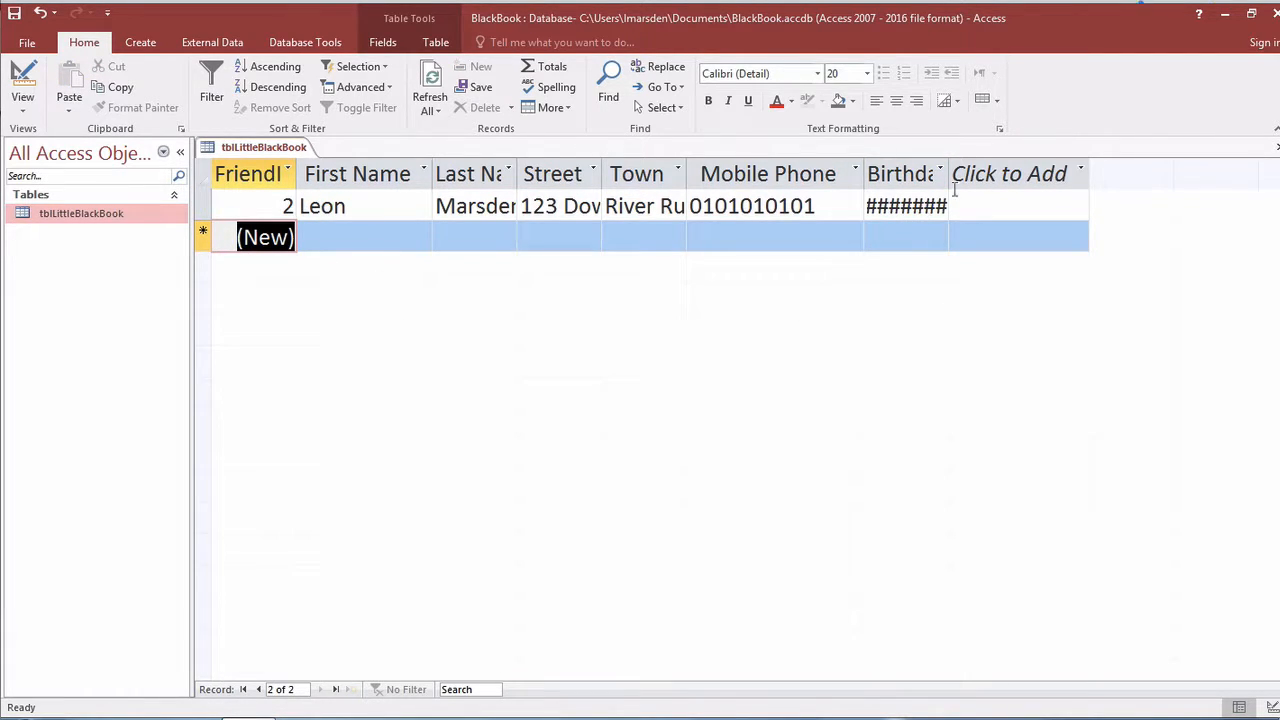
{"action": "left_click_drag", "start_coordinate": [947, 174], "coordinate": [997, 174]}
{"action": "left_click", "coordinate": [1010, 174]}
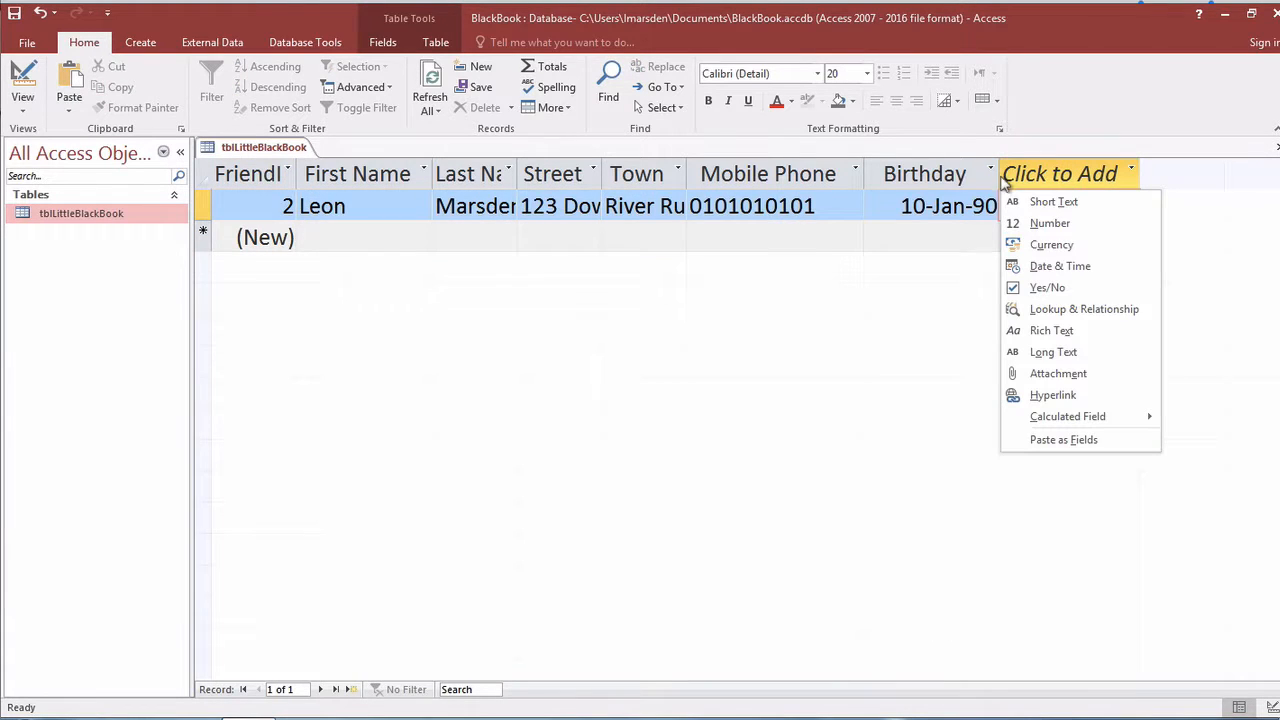
{"action": "key", "text": "Escape"}
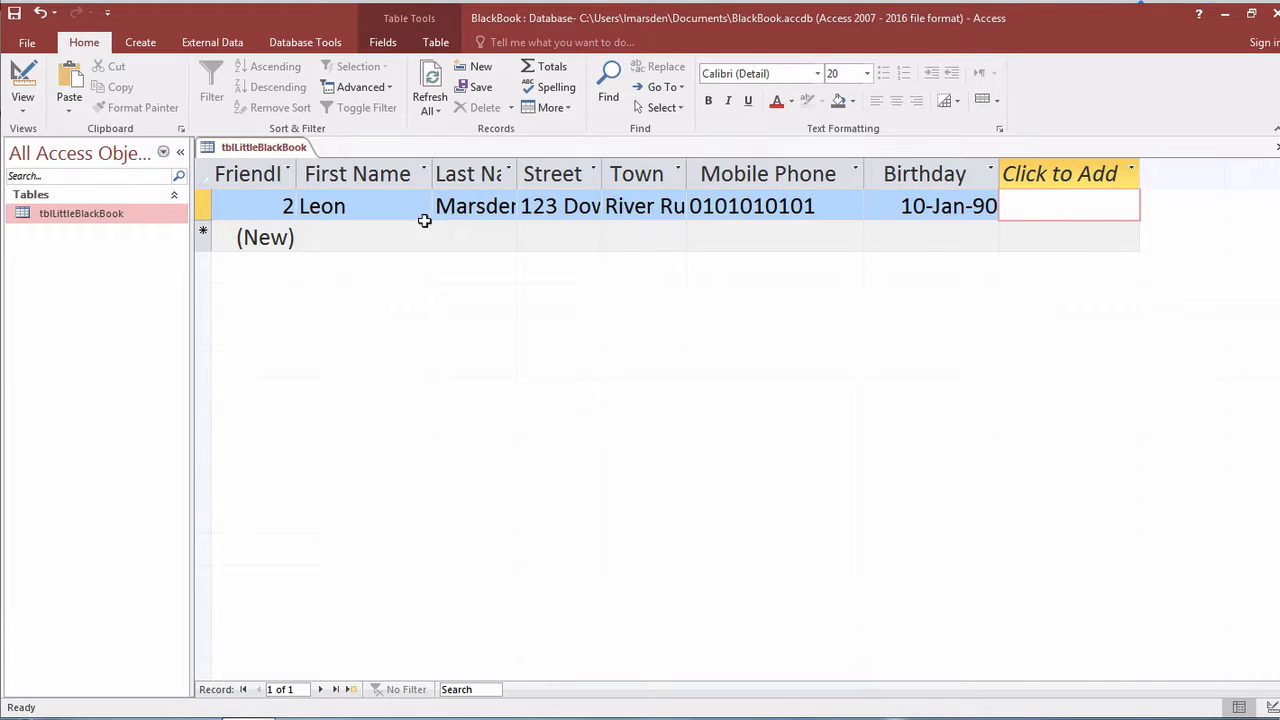
{"action": "left_click", "coordinate": [357, 236]}
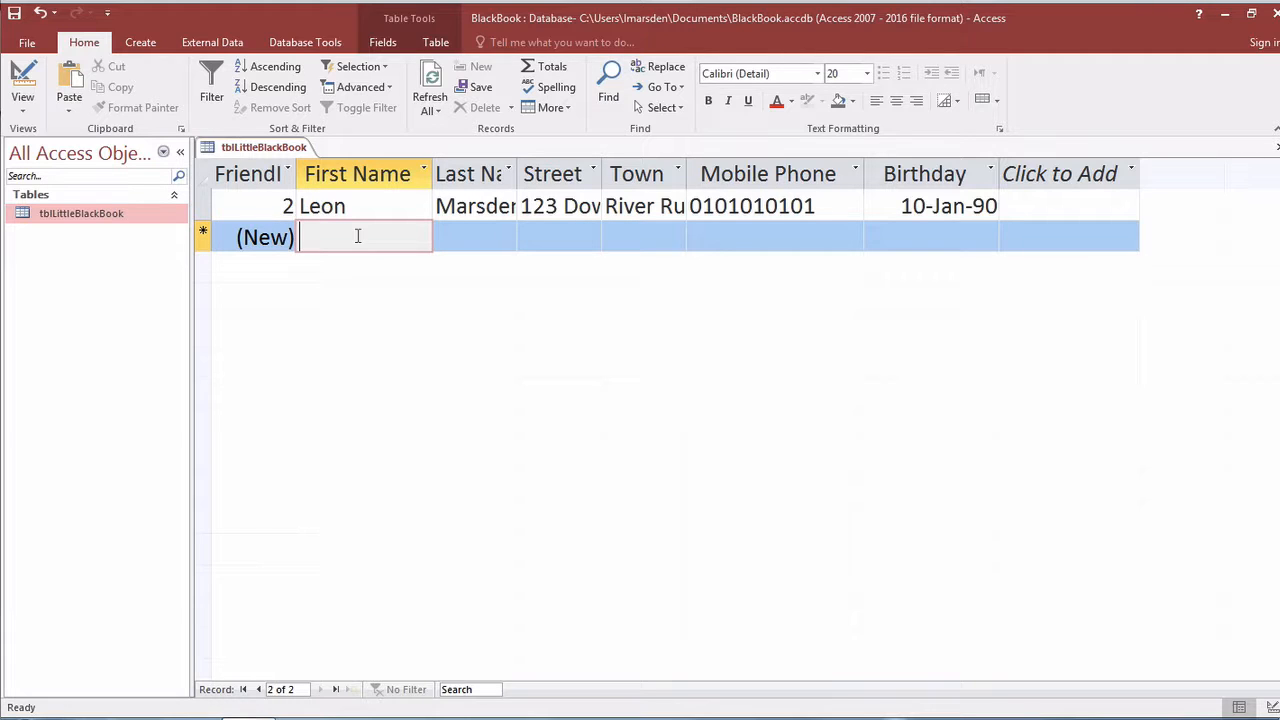
{"action": "left_click", "coordinate": [202, 205]}
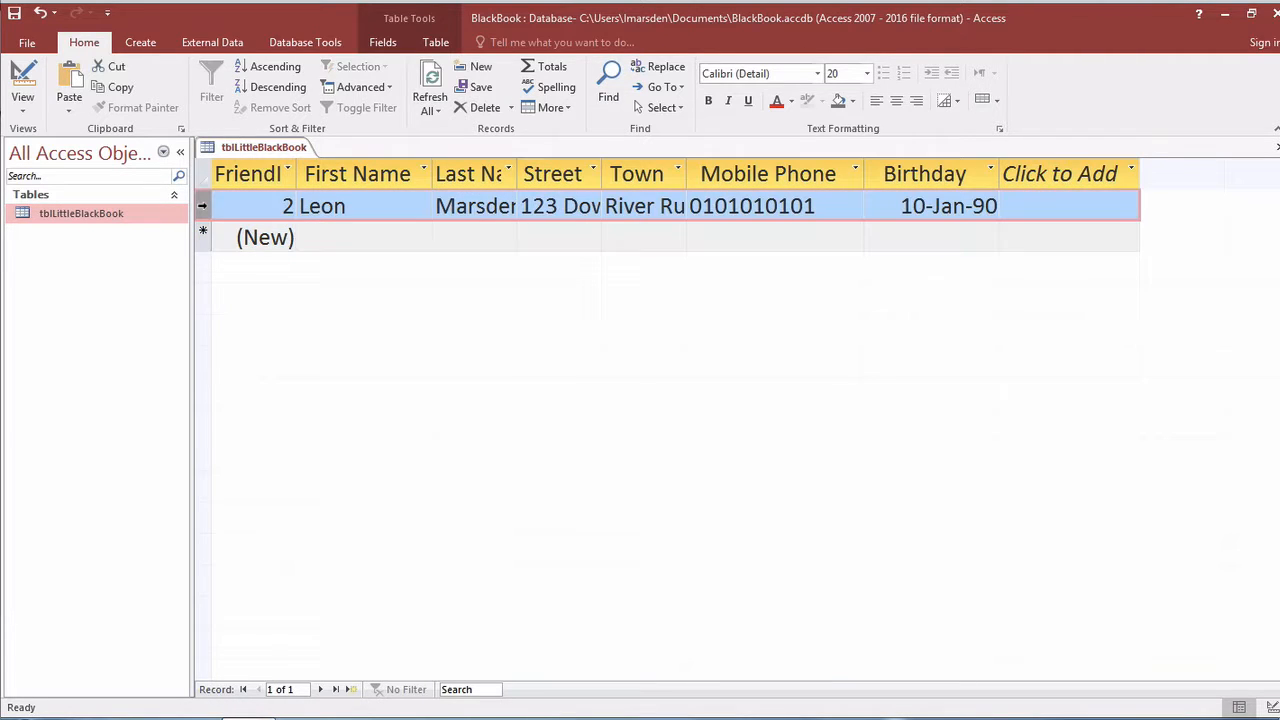
{"action": "left_click_drag", "start_coordinate": [202, 205], "coordinate": [203, 378]}
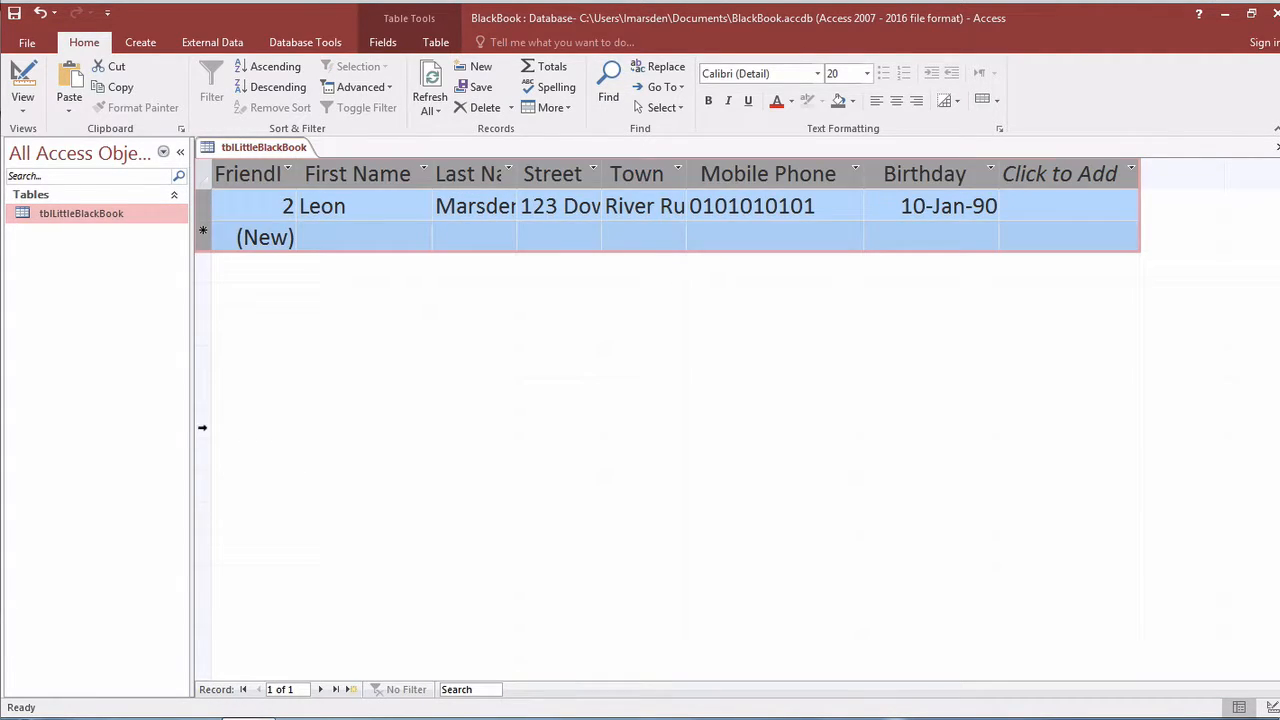
{"action": "left_click", "coordinate": [341, 234]}
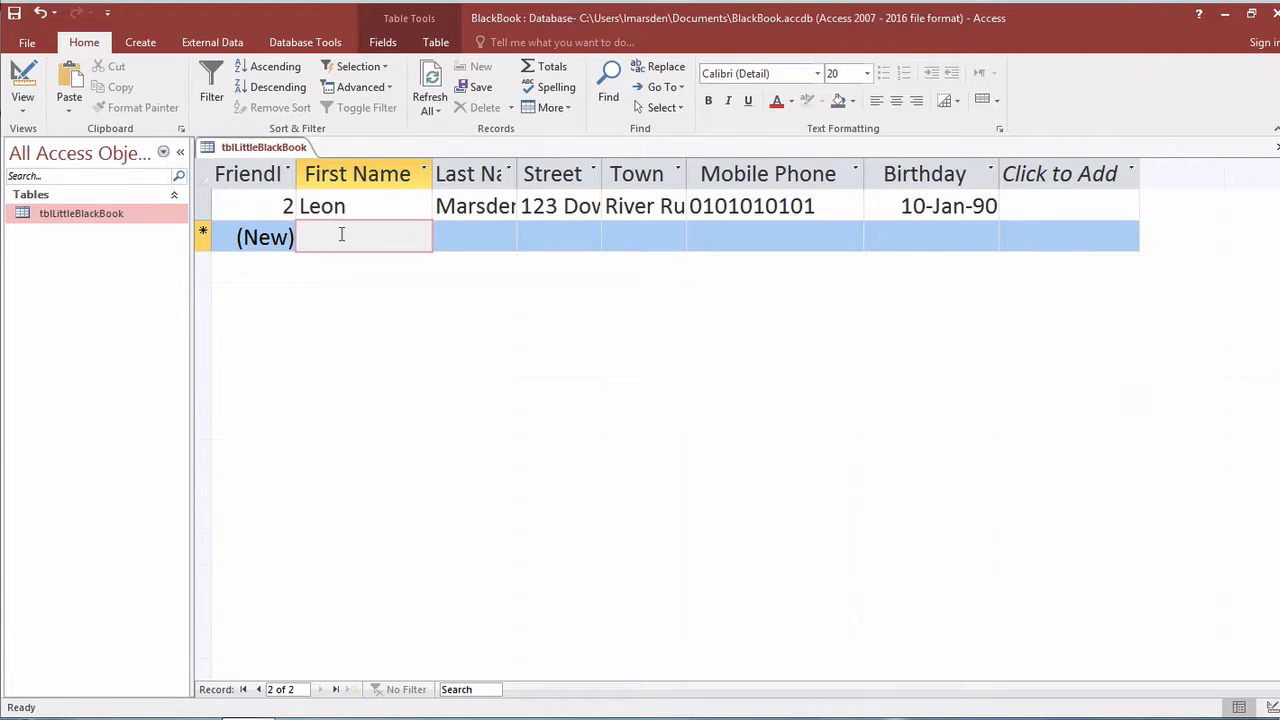
Start the Form Wizard from the Create tab for tblLittleBlackBook.
{"action": "left_click", "coordinate": [141, 43]}
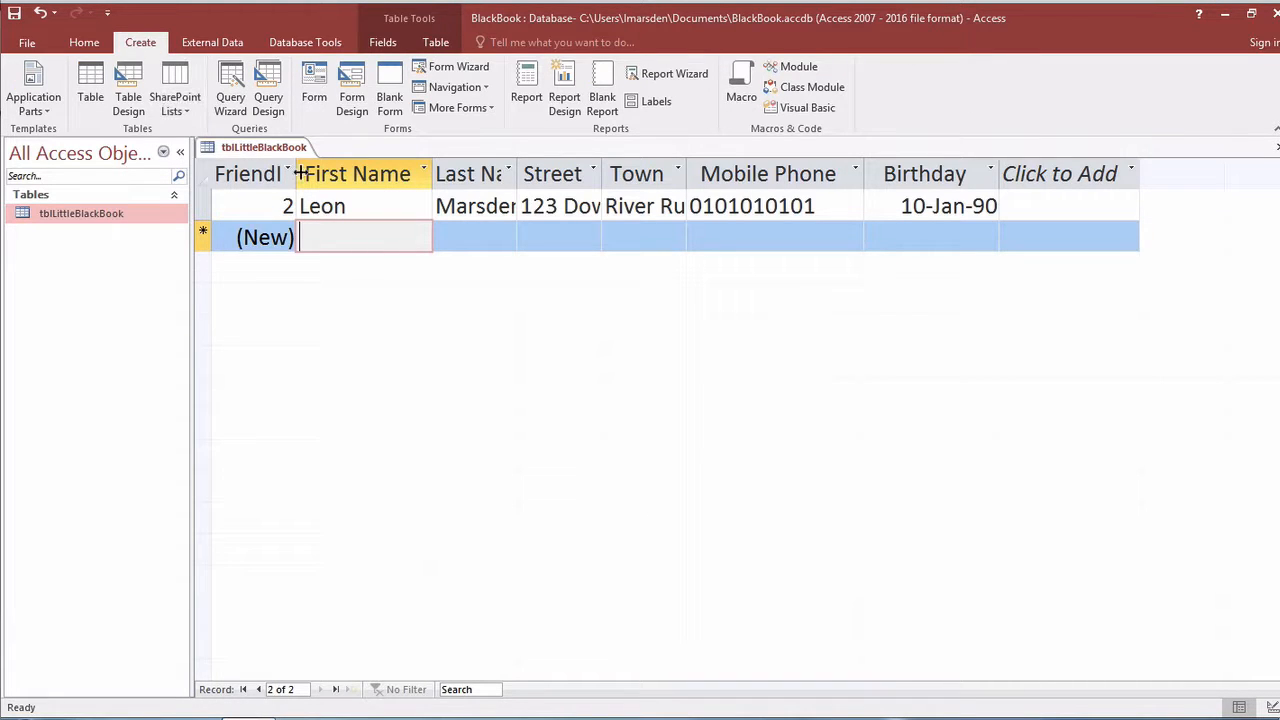
{"action": "left_click", "coordinate": [437, 68]}
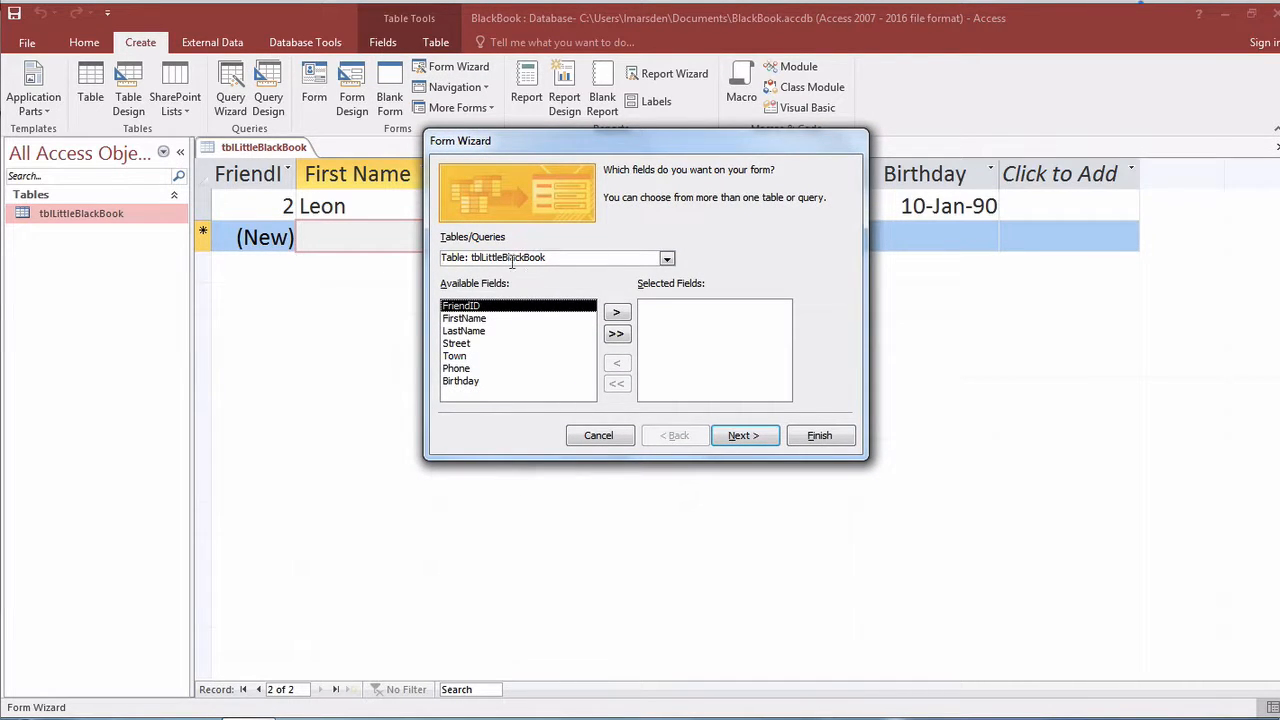
Keep tblLittleBlackBook as the form's source and add its fields one by one.
{"action": "left_click", "coordinate": [667, 259]}
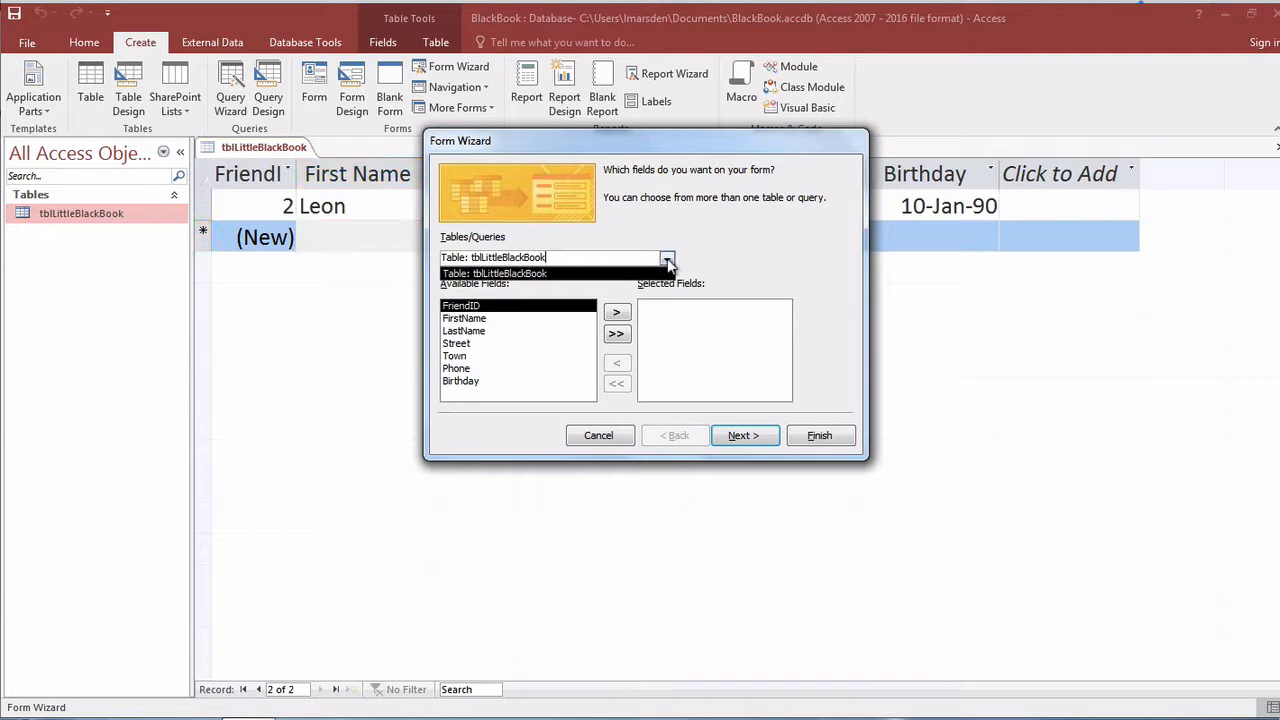
{"action": "left_click", "coordinate": [672, 259]}
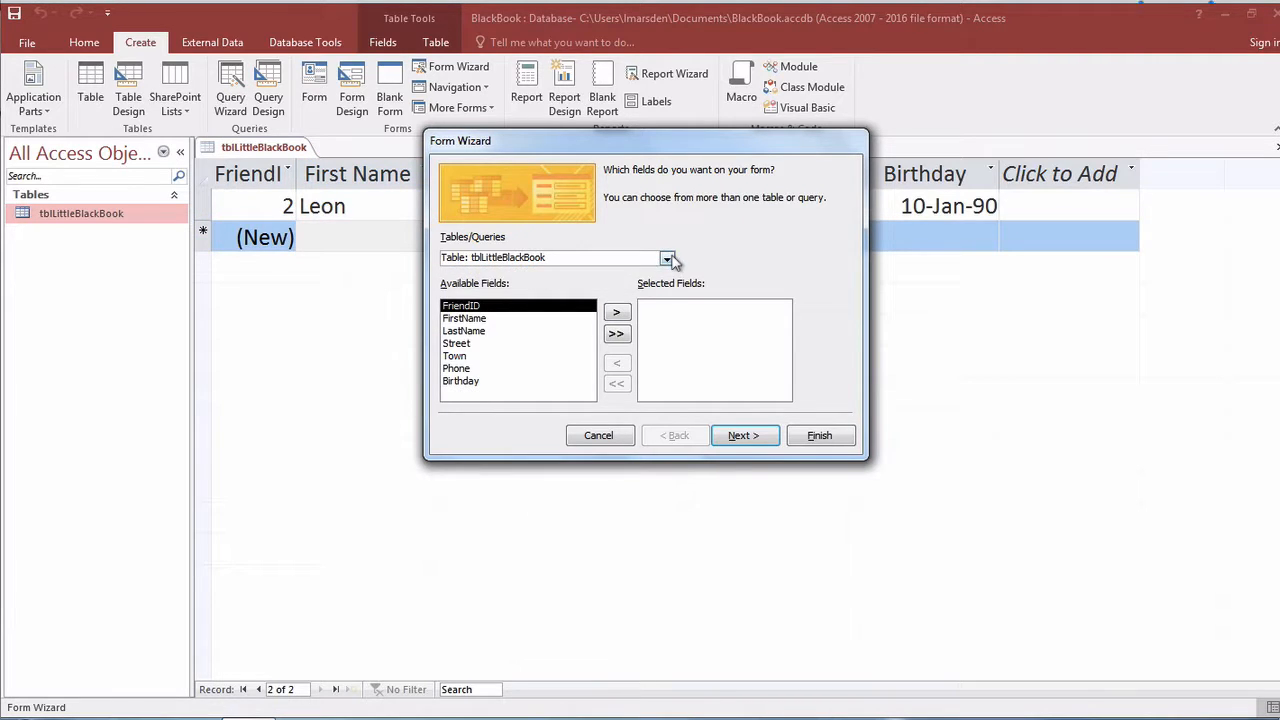
{"action": "left_click", "coordinate": [618, 313]}
{"action": "left_click", "coordinate": [524, 320]}
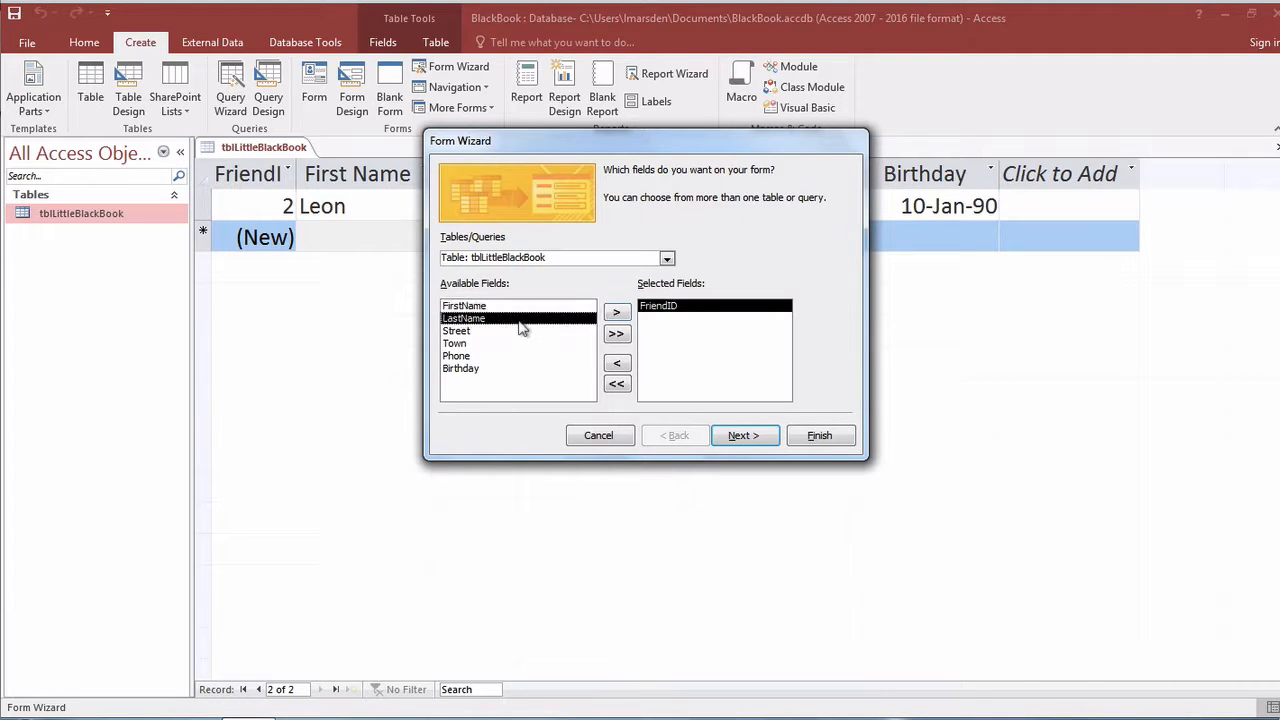
{"action": "double_click", "coordinate": [536, 306]}
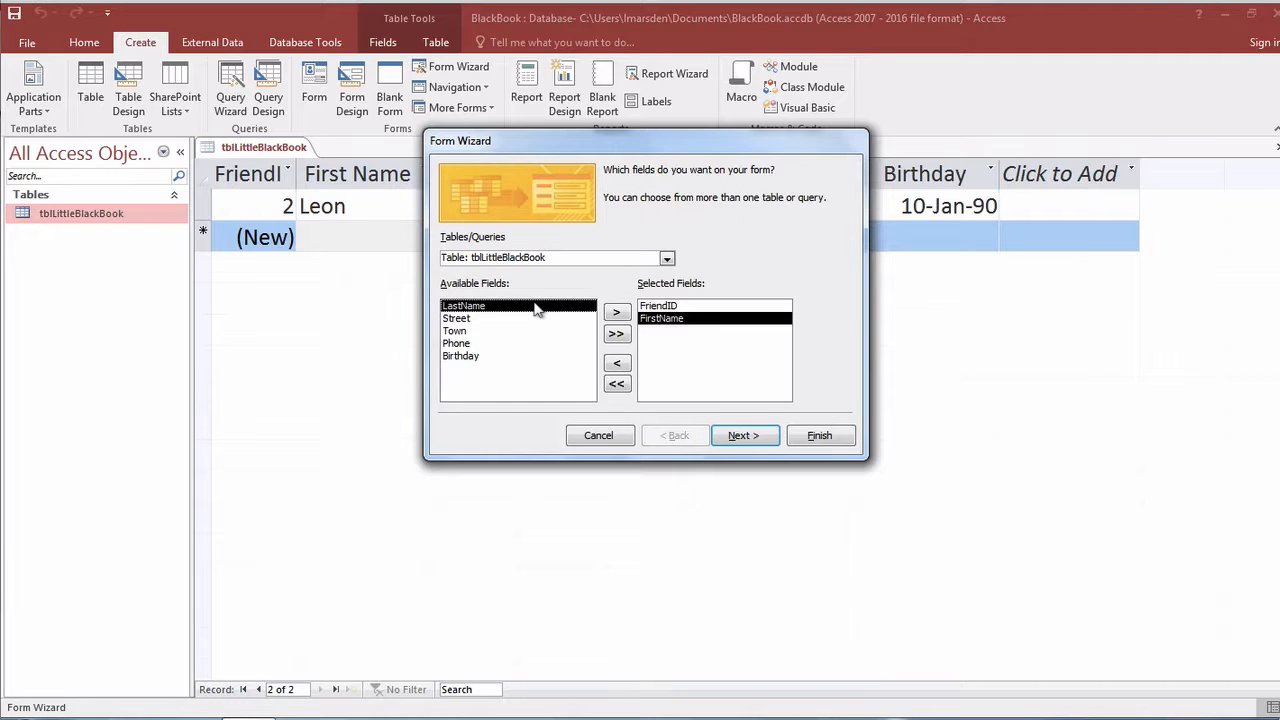
{"action": "double_click", "coordinate": [536, 306]}
{"action": "double_click", "coordinate": [536, 306]}
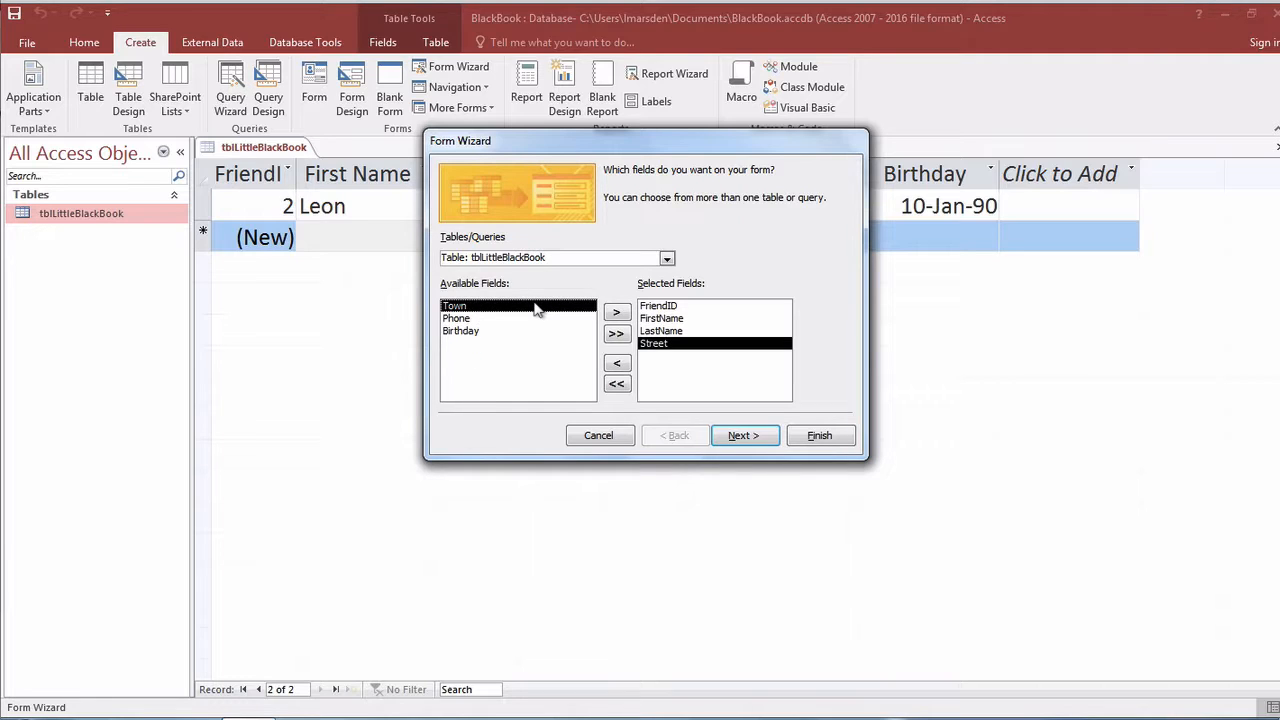
{"action": "double_click", "coordinate": [536, 306]}
{"action": "double_click", "coordinate": [536, 306]}
{"action": "double_click", "coordinate": [536, 306]}
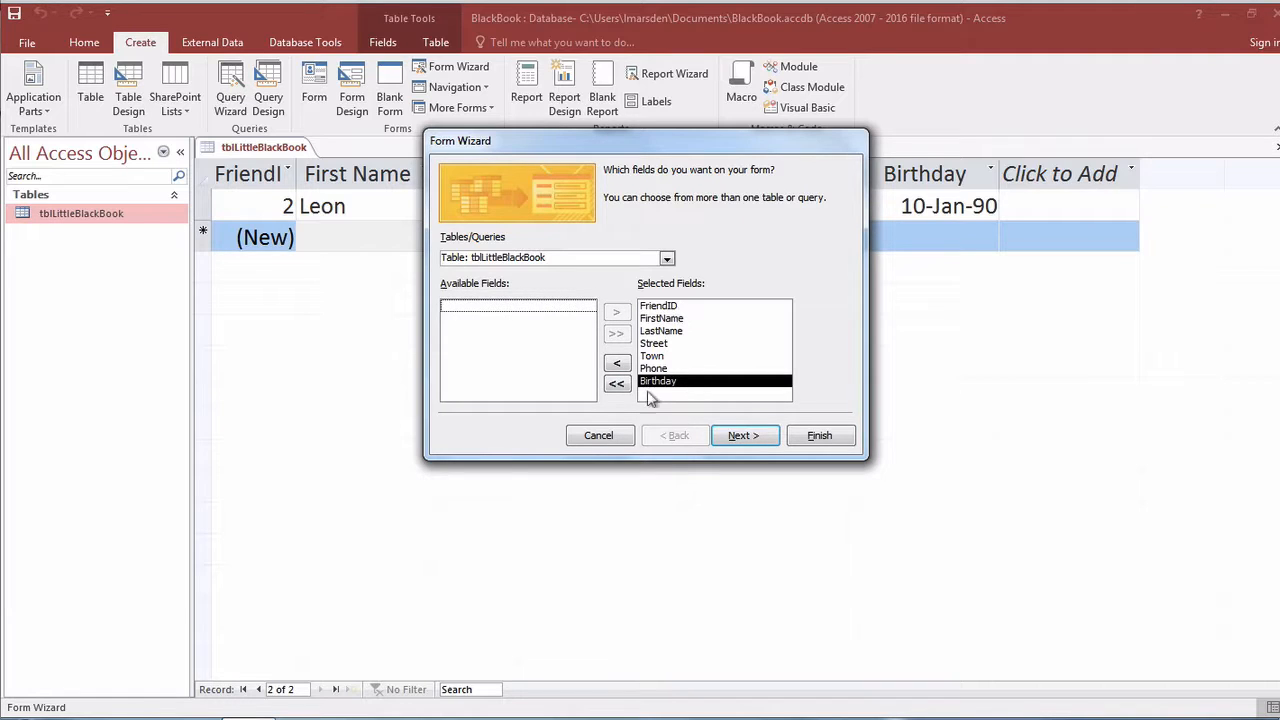
Clear the selection, add all seven fields at once, and move on to the layout step.
{"action": "left_click", "coordinate": [617, 383]}
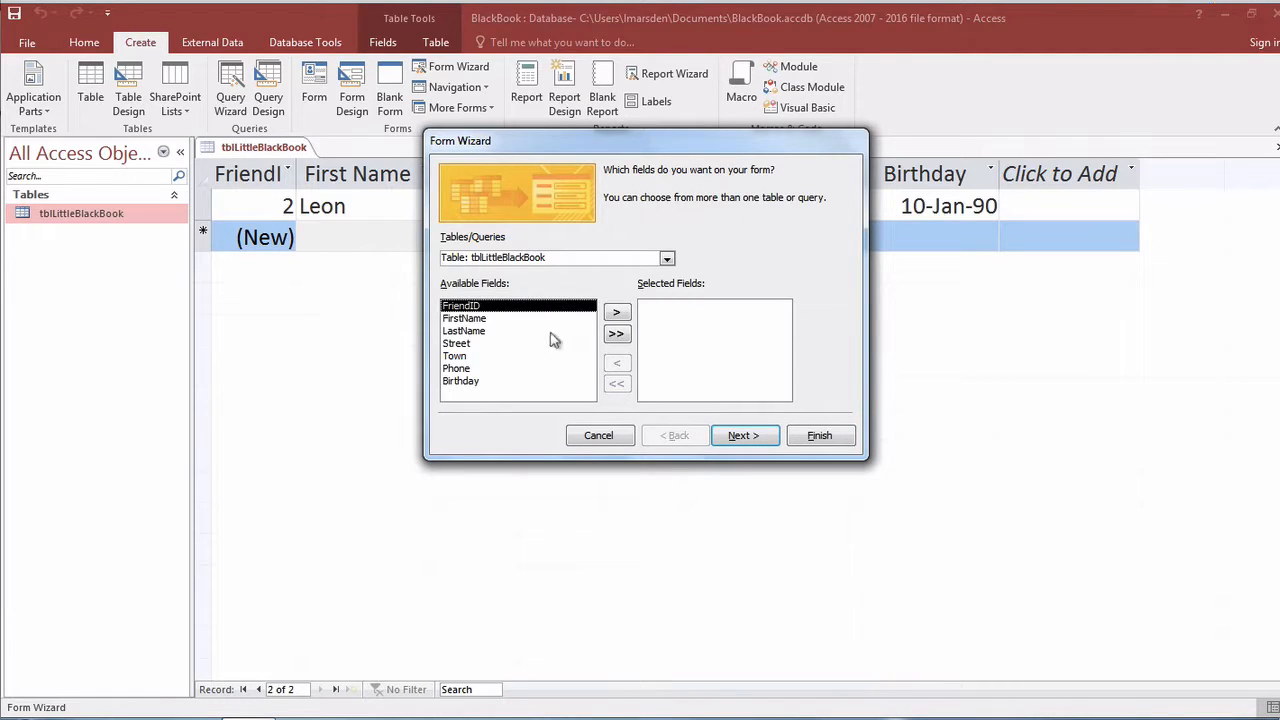
{"action": "left_click", "coordinate": [617, 334]}
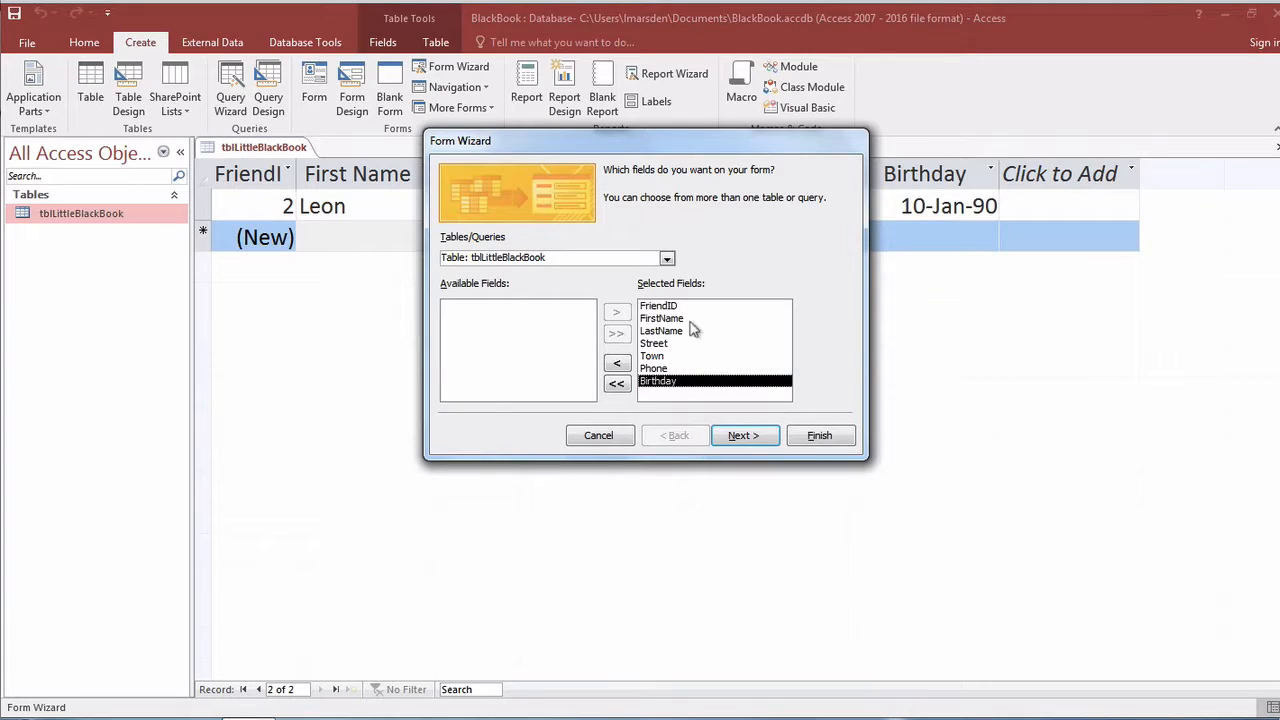
{"action": "left_click", "coordinate": [740, 437]}
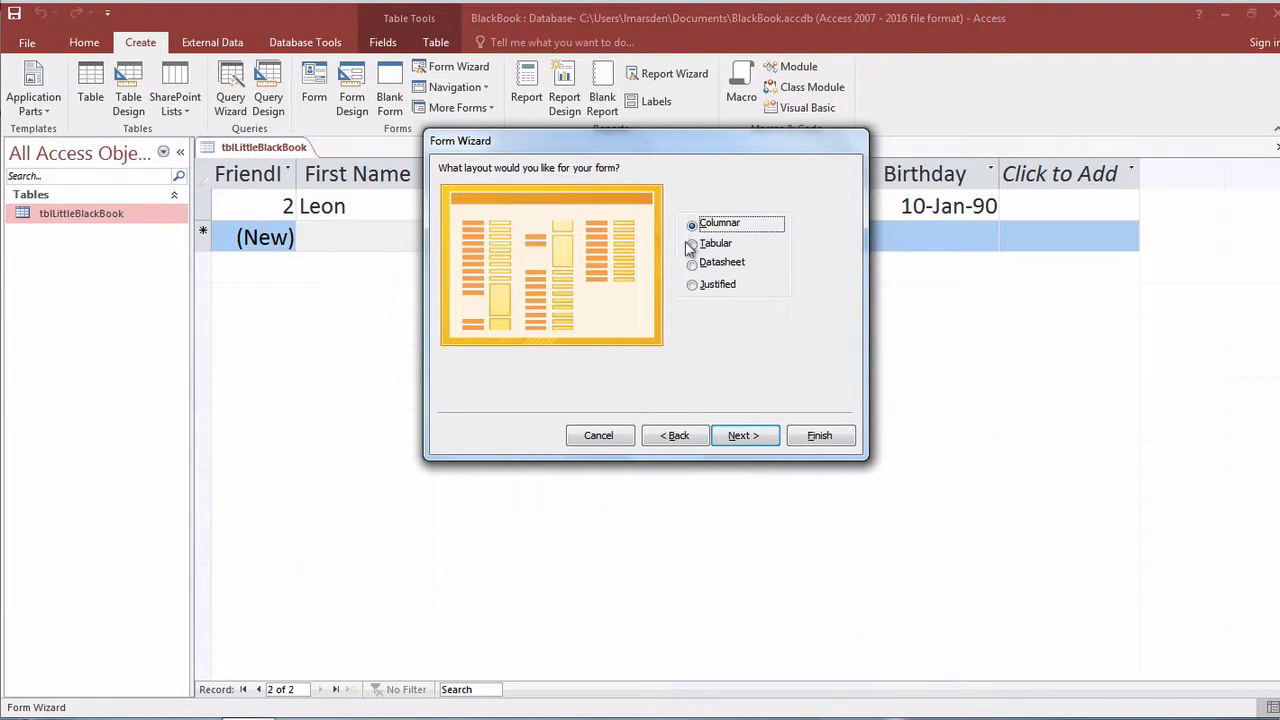
Preview the Tabular, Datasheet and Justified layouts, then settle on Columnar and continue.
{"action": "left_click", "coordinate": [693, 245]}
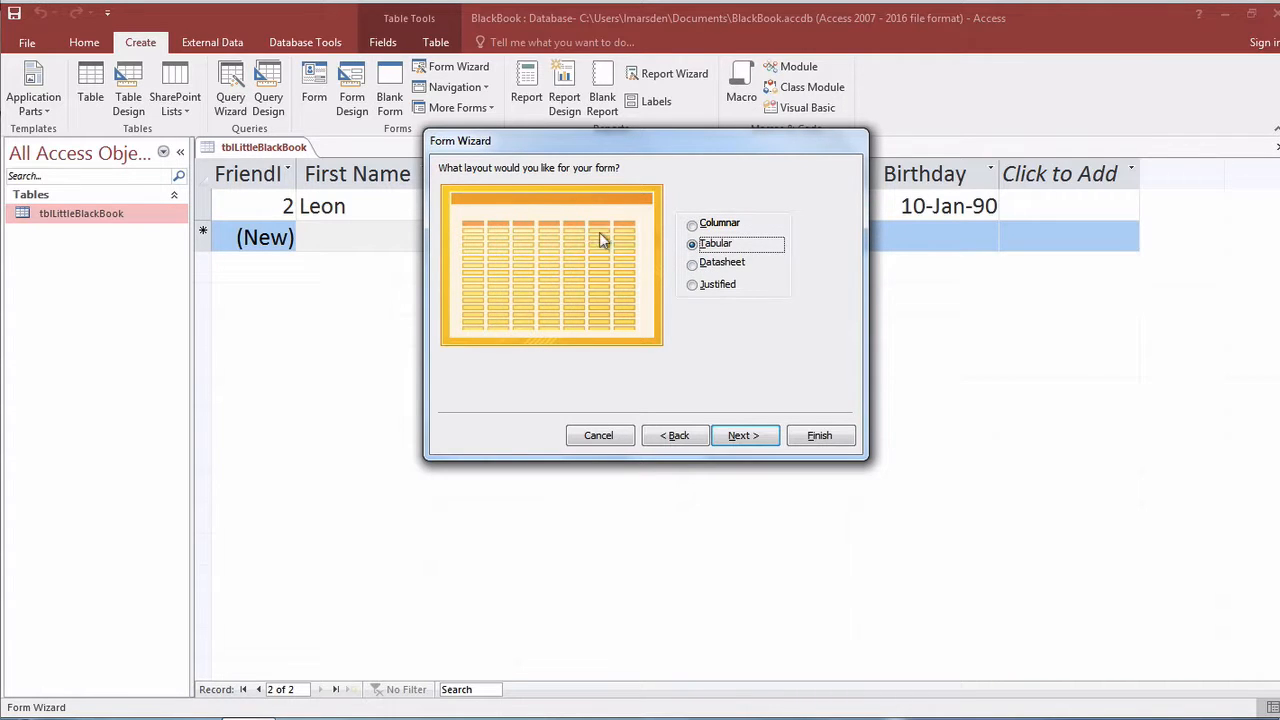
{"action": "left_click", "coordinate": [693, 265]}
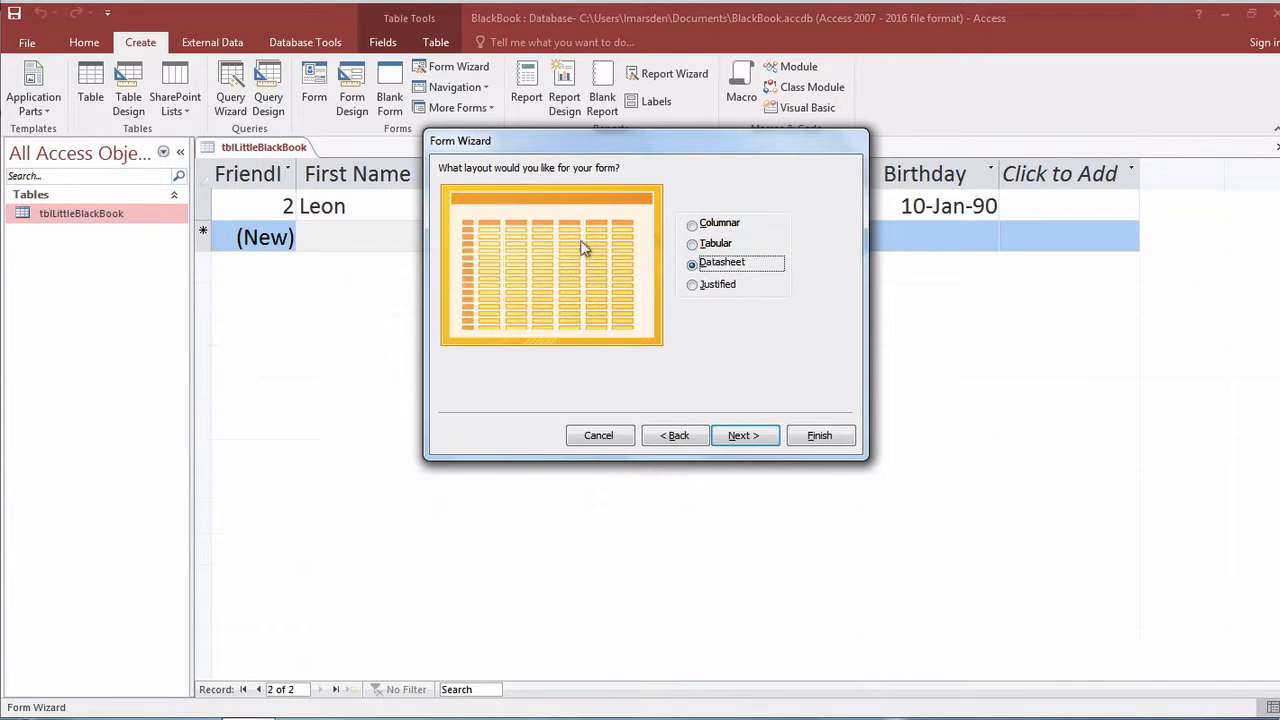
{"action": "left_click", "coordinate": [693, 286]}
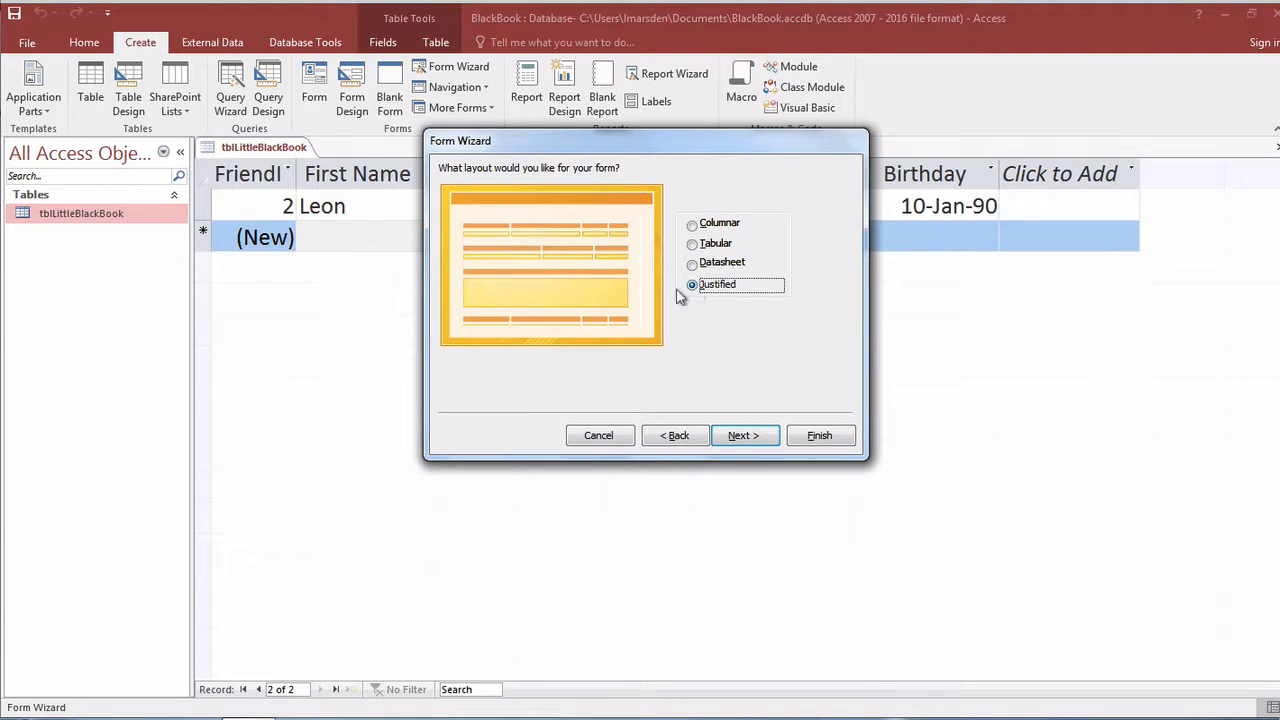
{"action": "left_click", "coordinate": [694, 226]}
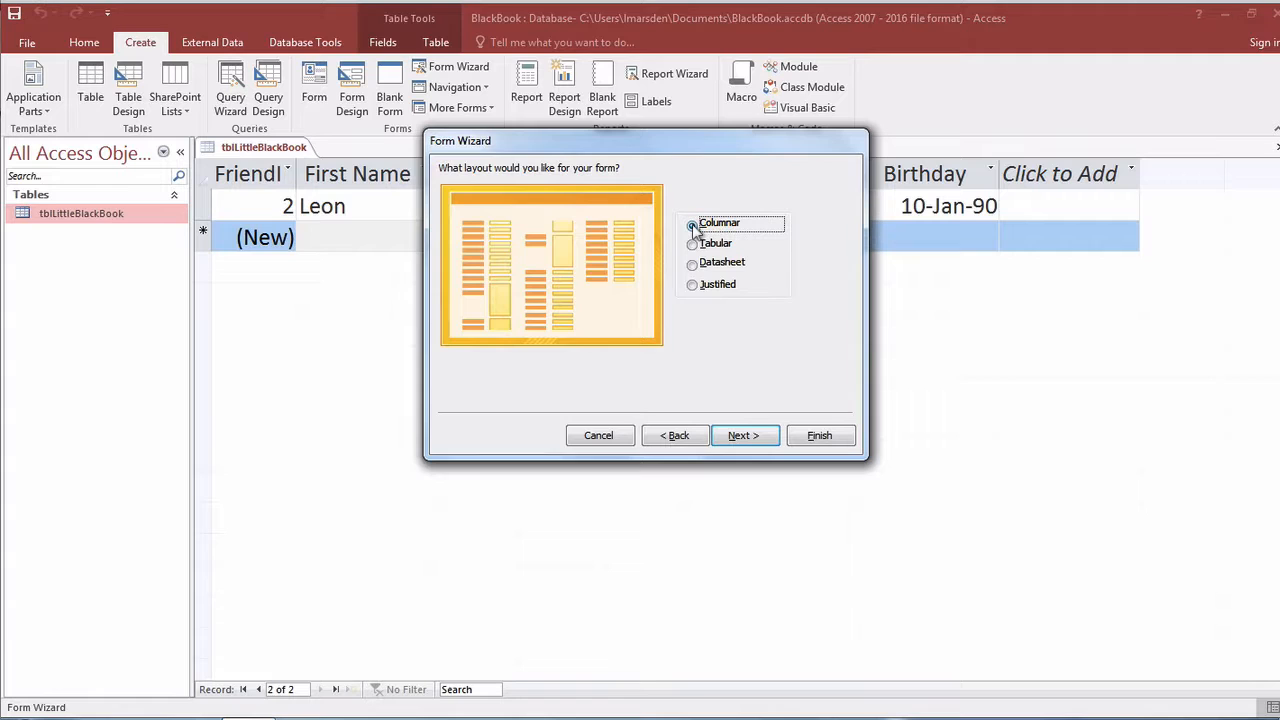
{"action": "left_click", "coordinate": [748, 436]}
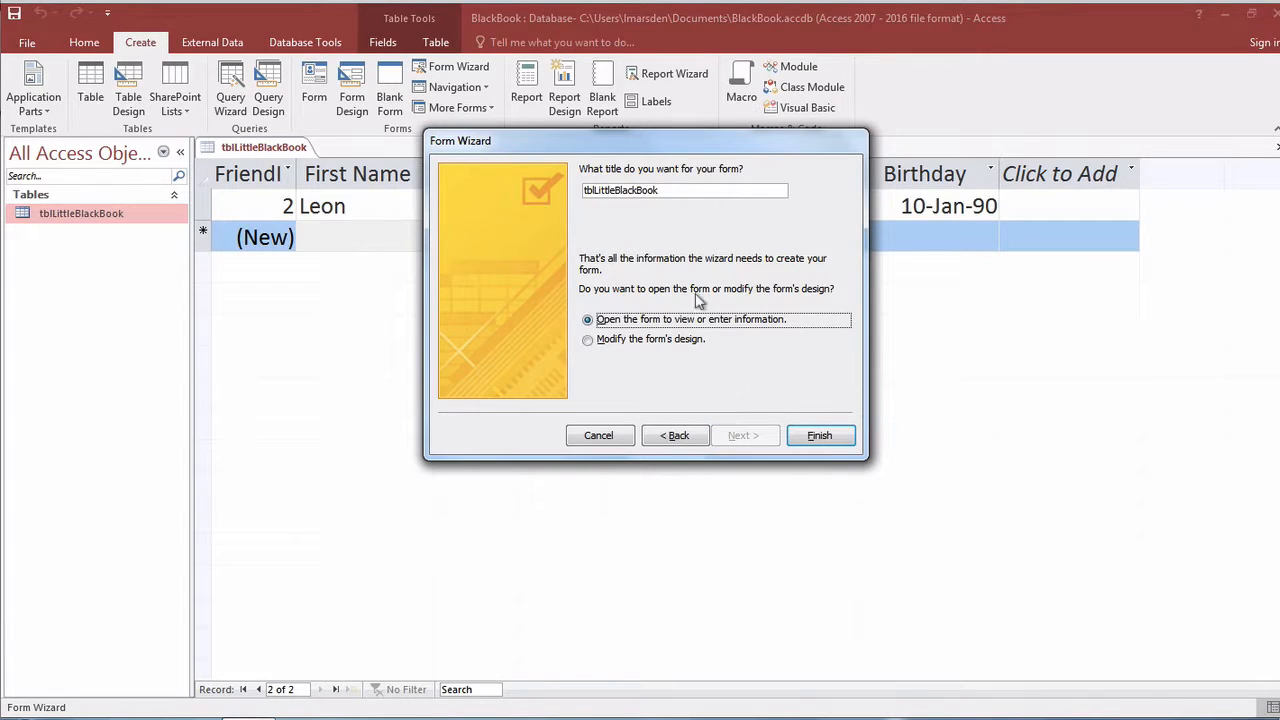
Change the form title's tbl prefix to frm, giving frmlLittleBlackBook, and finish the wizard.
{"action": "left_click", "coordinate": [591, 190]}
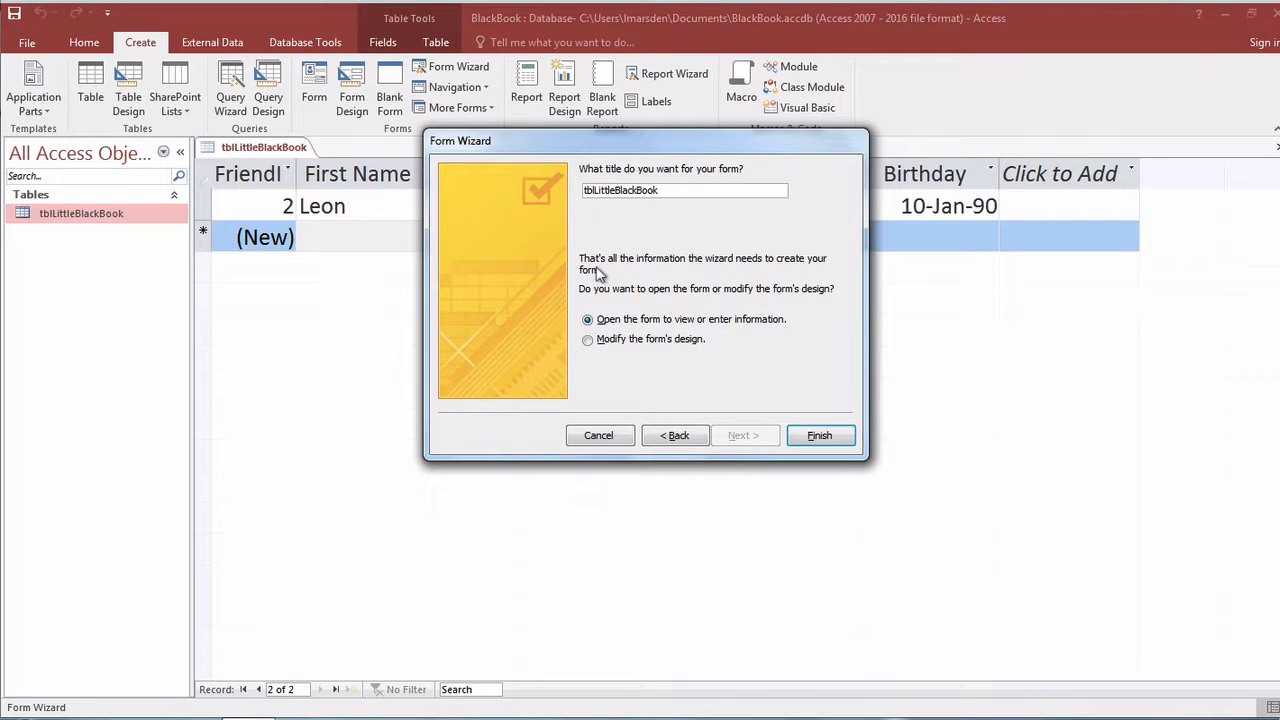
{"action": "key", "text": "BackSpace"}
{"action": "key", "text": "BackSpace"}
{"action": "key", "text": "BackSpace"}
{"action": "type", "text": "frm"}
{"action": "left_click", "coordinate": [820, 436]}
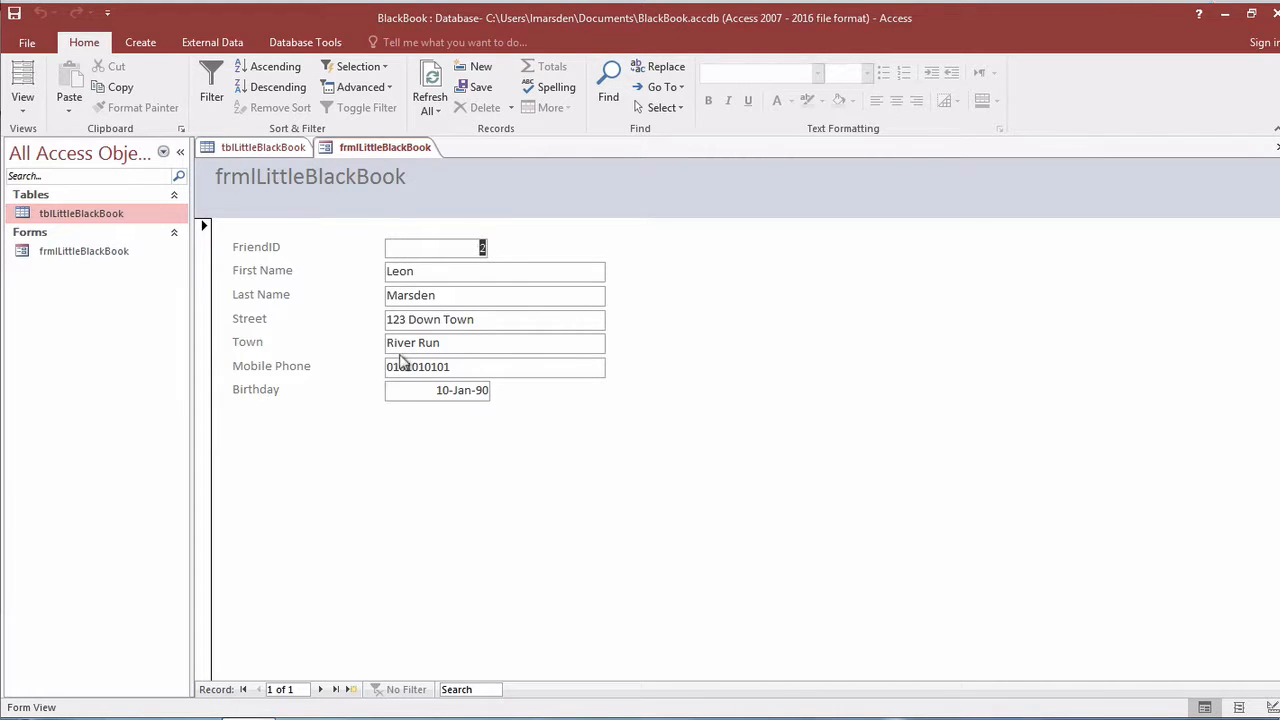
Start a blank record and enter the second friend's first name, last name and street address.
{"action": "left_click", "coordinate": [320, 690]}
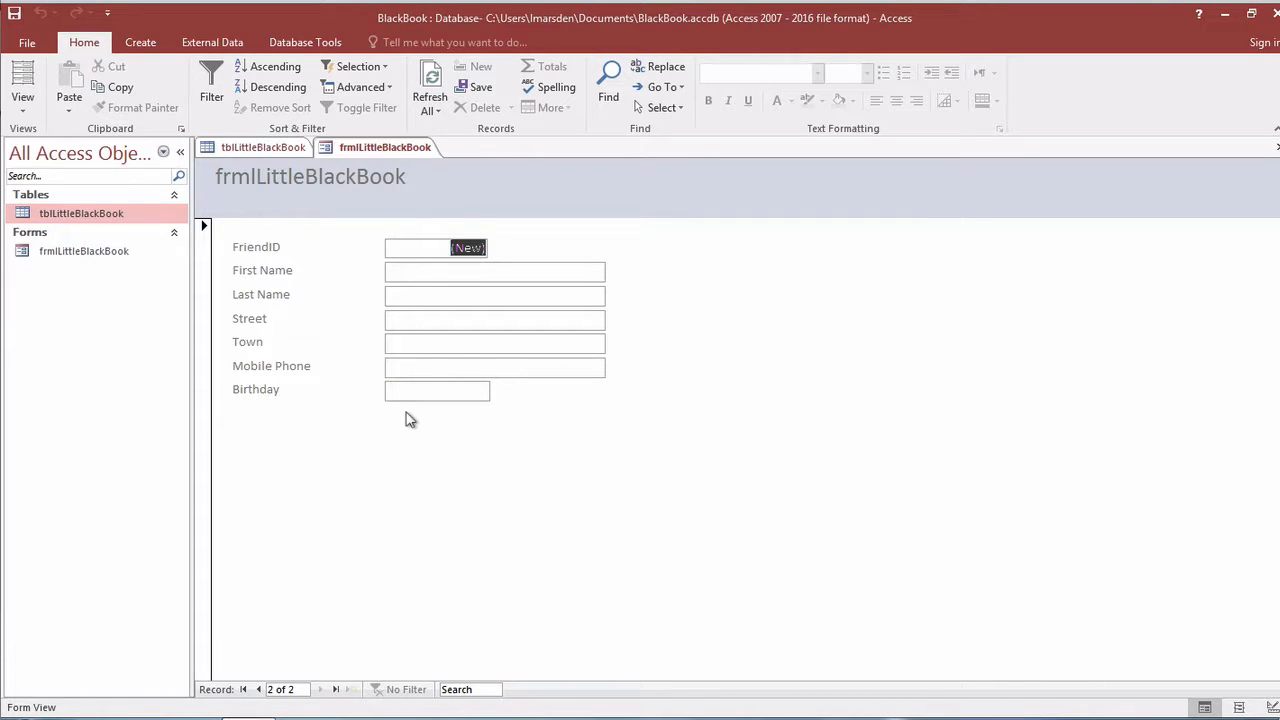
{"action": "key", "text": "Tab"}
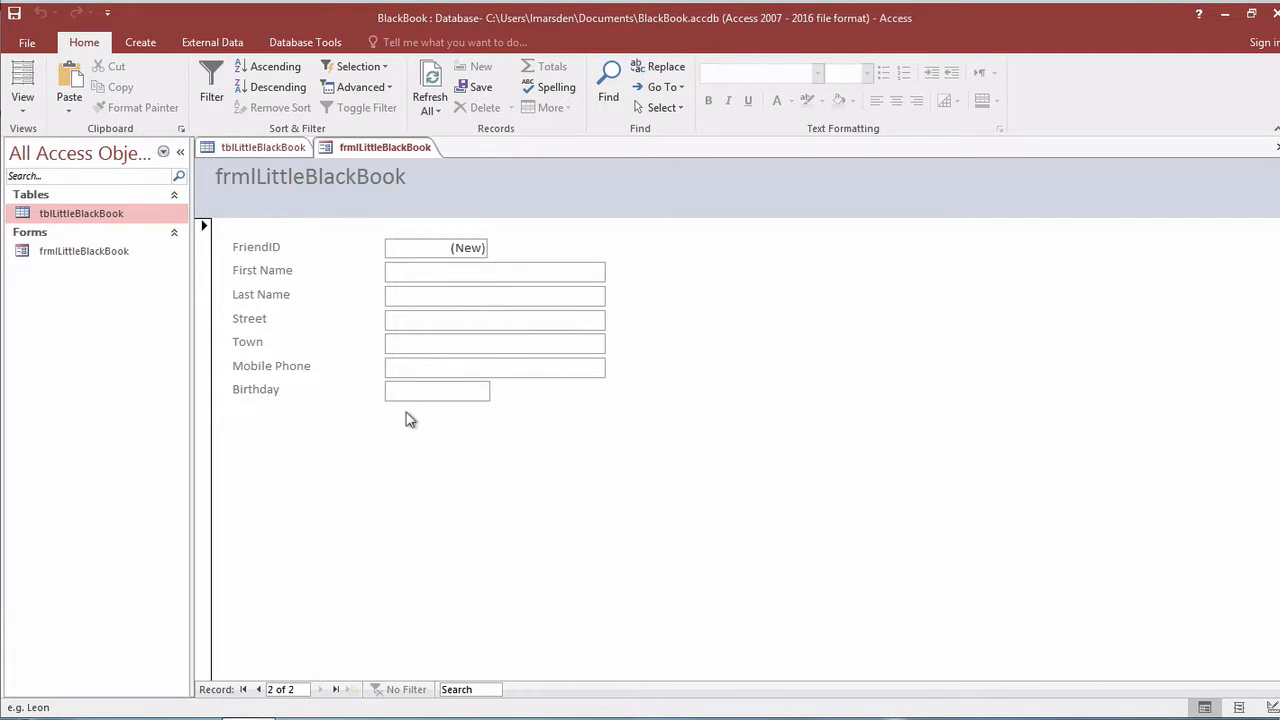
{"action": "type", "text": "Bart"}
{"action": "key", "text": "Tab"}
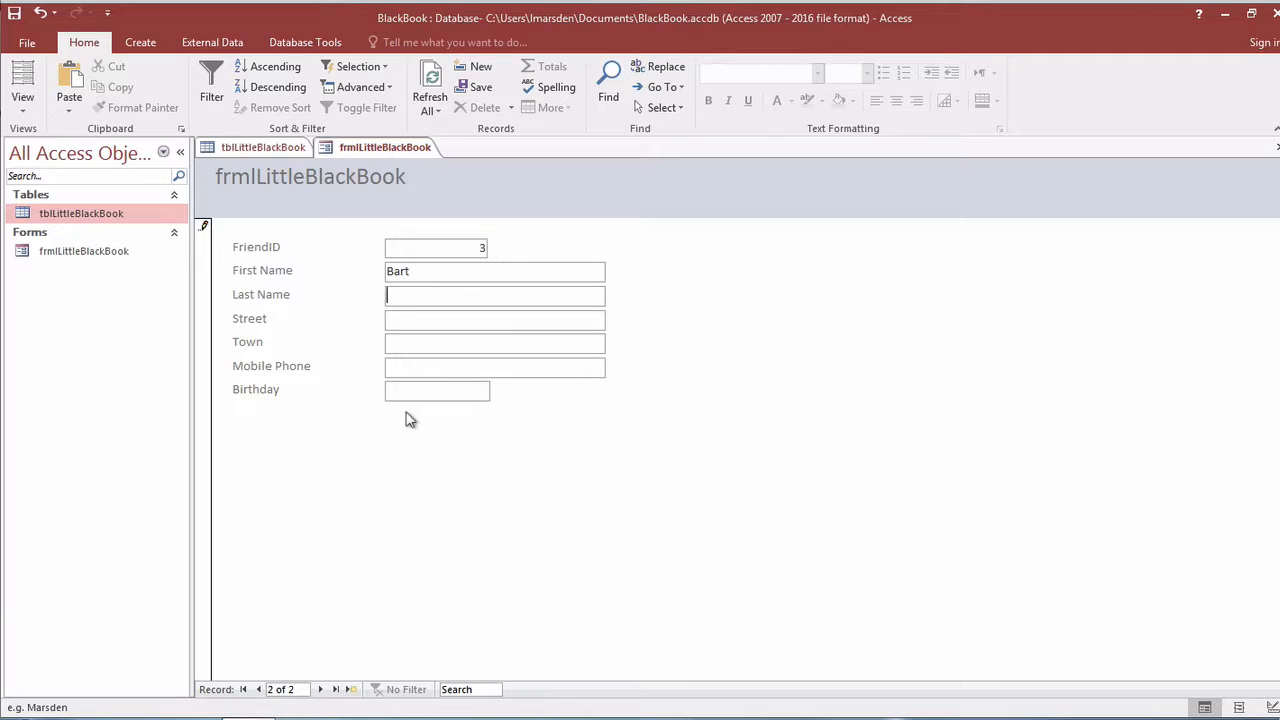
{"action": "type", "text": "Simpson"}
{"action": "key", "text": "Tab"}
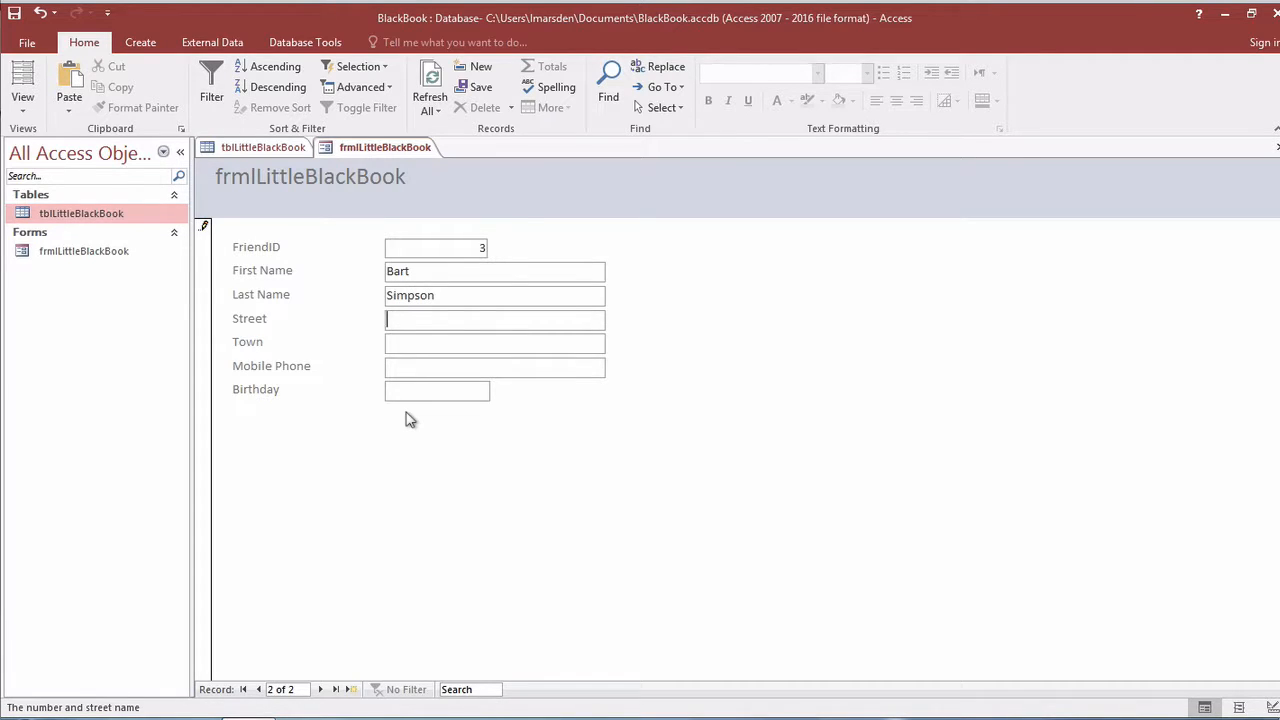
{"action": "type", "text": "27 Evergreen Tce"}
Skip Town, enter the friend's mobile number and birthday, save, and step back to the first record.
{"action": "key", "text": "Tab"}
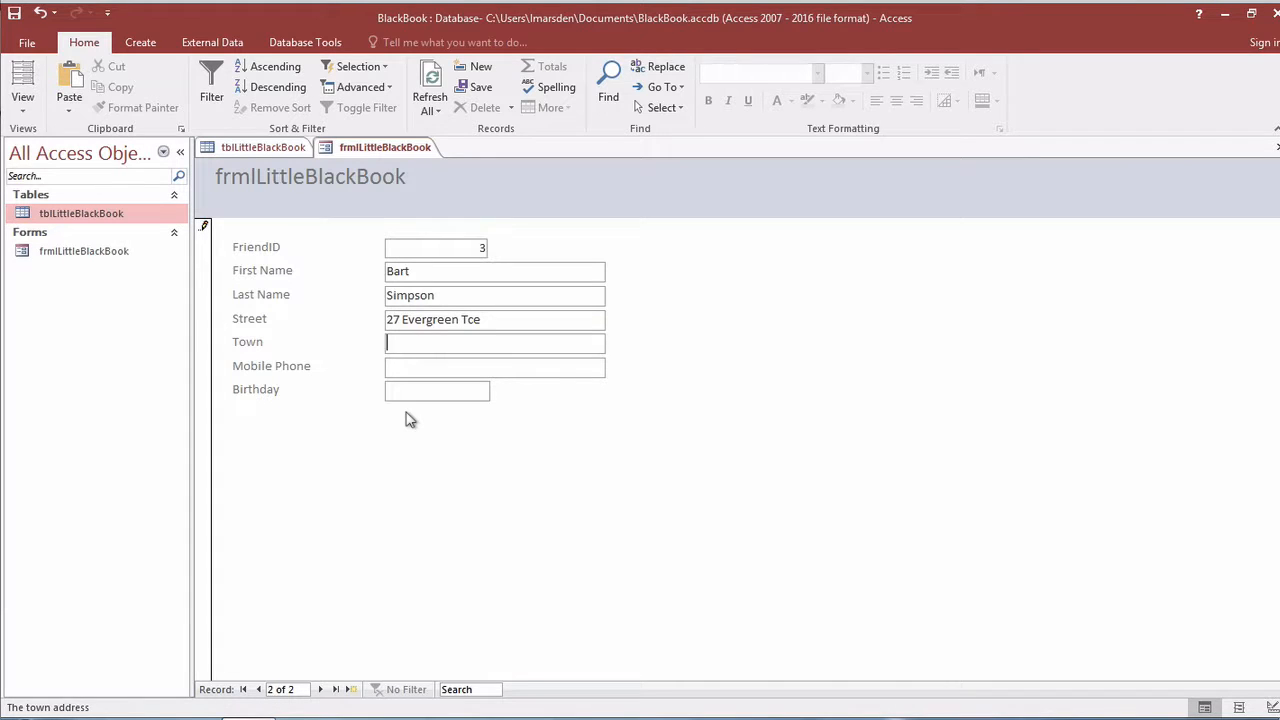
{"action": "key", "text": "Tab"}
{"action": "type", "text": "010101100101"}
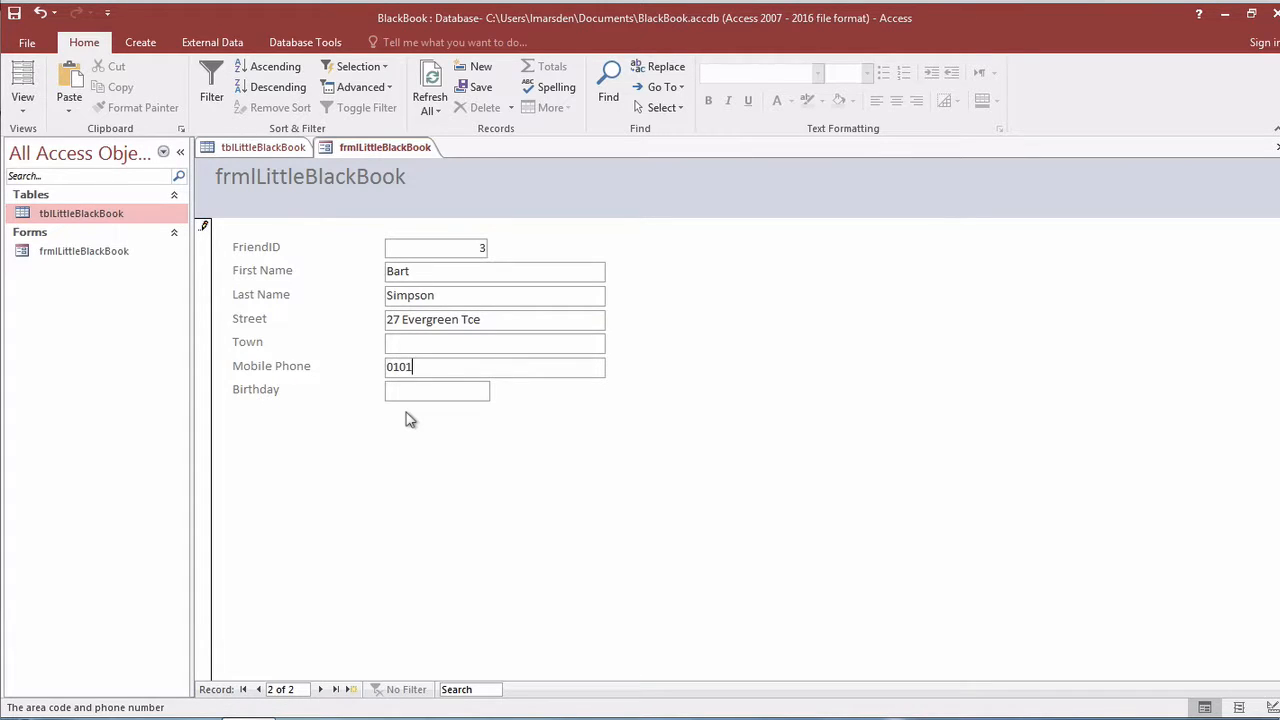
{"action": "key", "text": "Tab"}
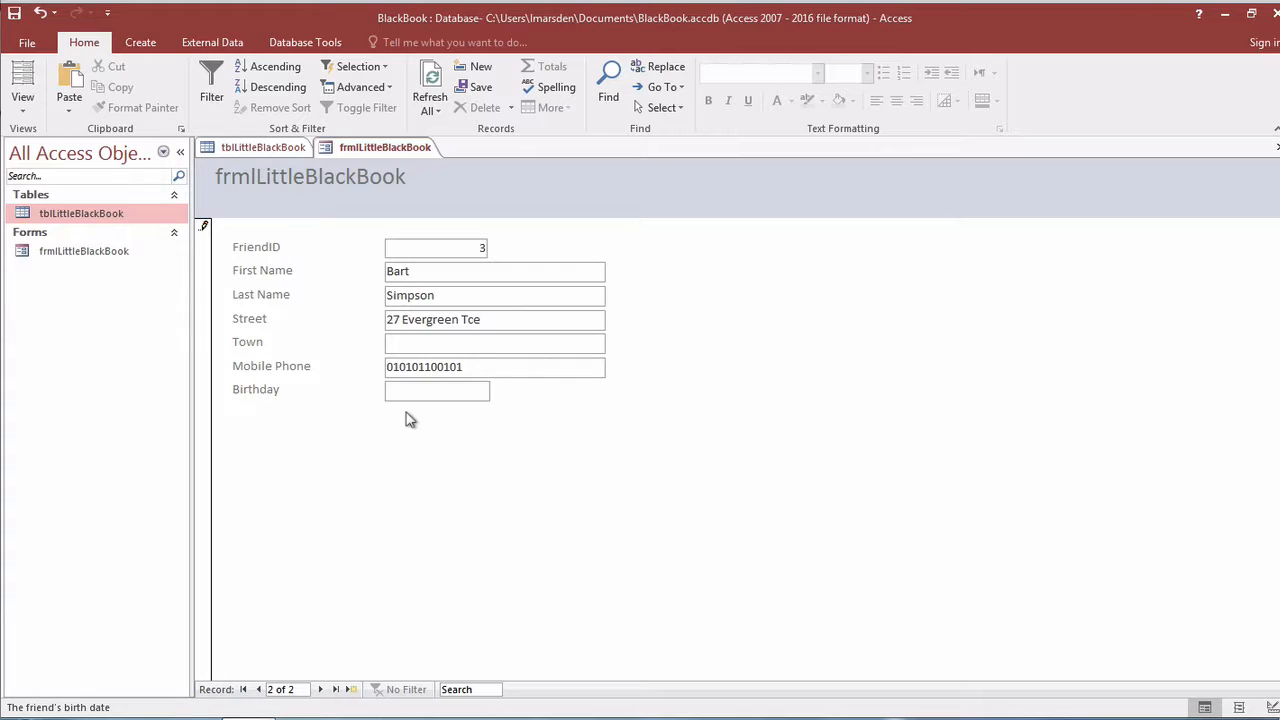
{"action": "type", "text": "10-Jan-"}
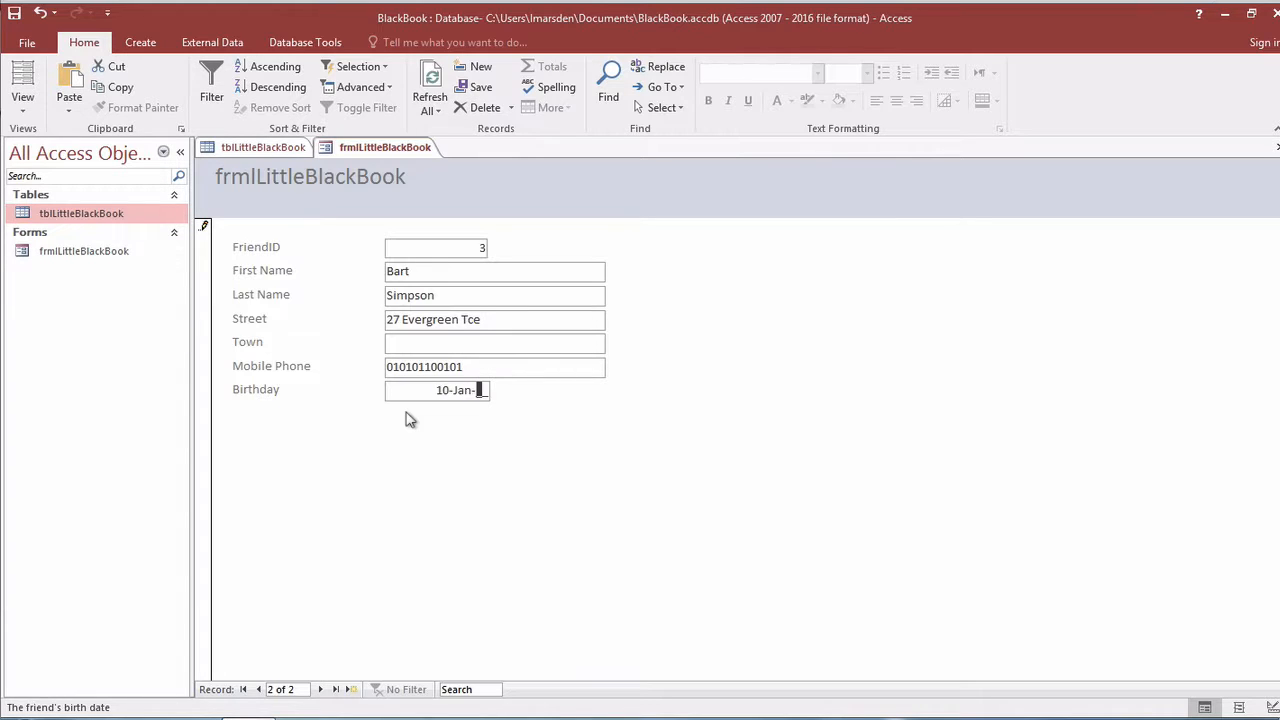
{"action": "type", "text": "10"}
{"action": "key", "text": "Tab"}
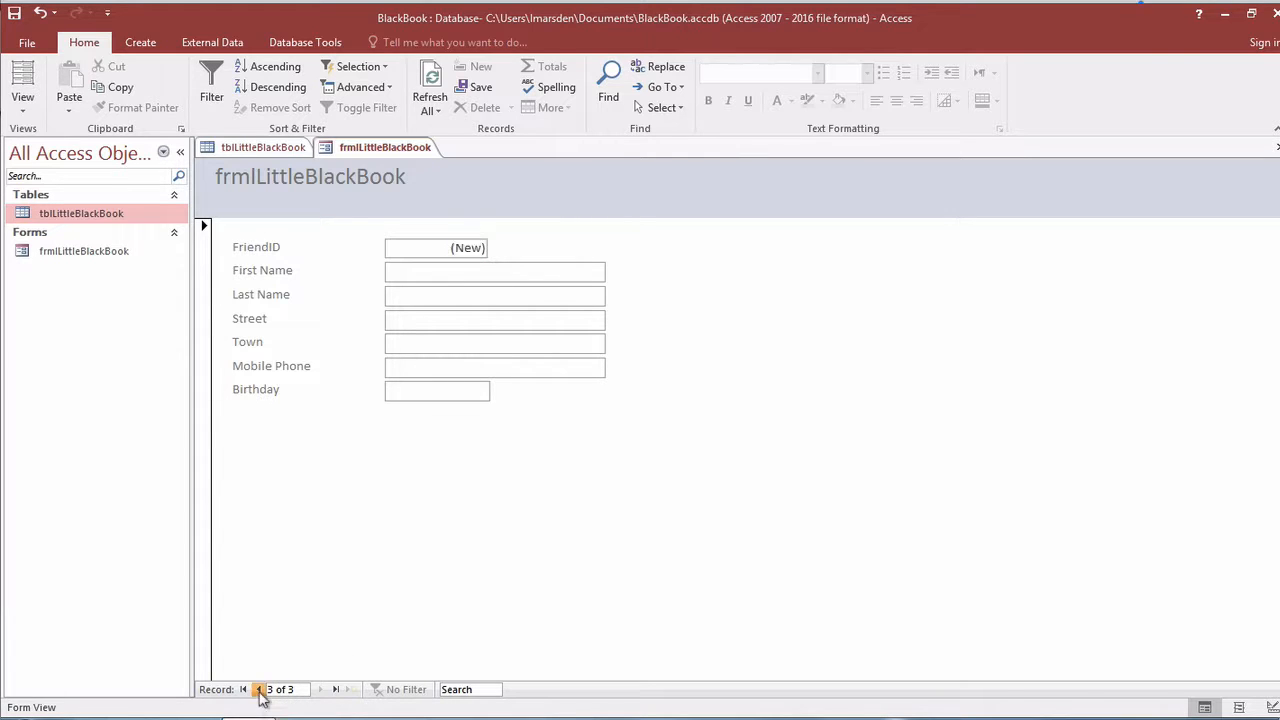
{"action": "left_click", "coordinate": [258, 689]}
{"action": "left_click", "coordinate": [258, 689]}
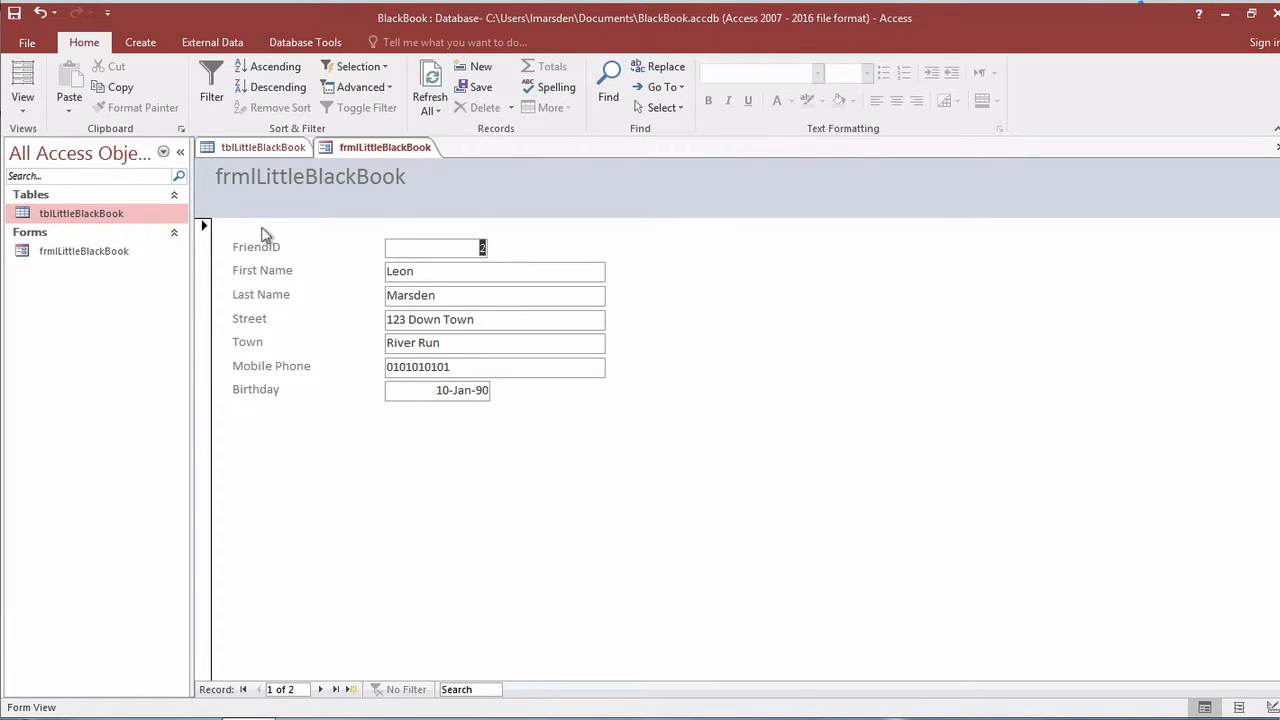
Switch the form to Design View and select the header title label's text.
{"action": "left_click", "coordinate": [25, 108]}
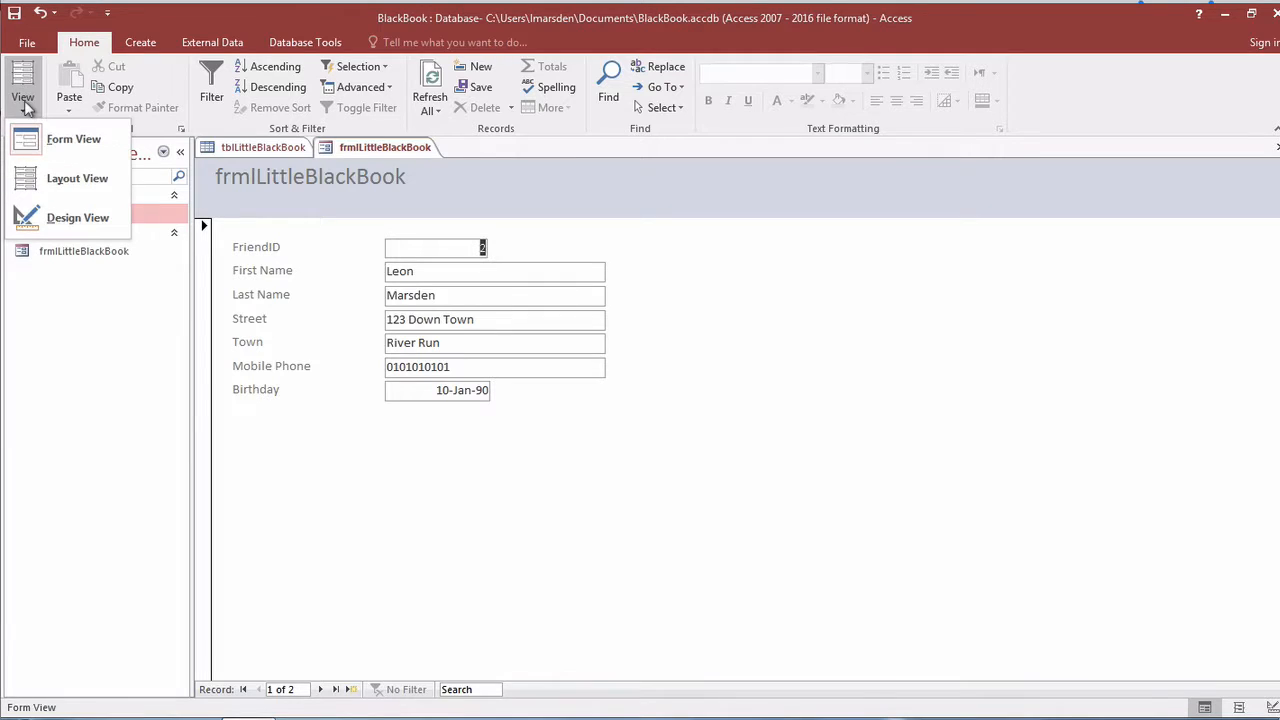
{"action": "left_click", "coordinate": [42, 213]}
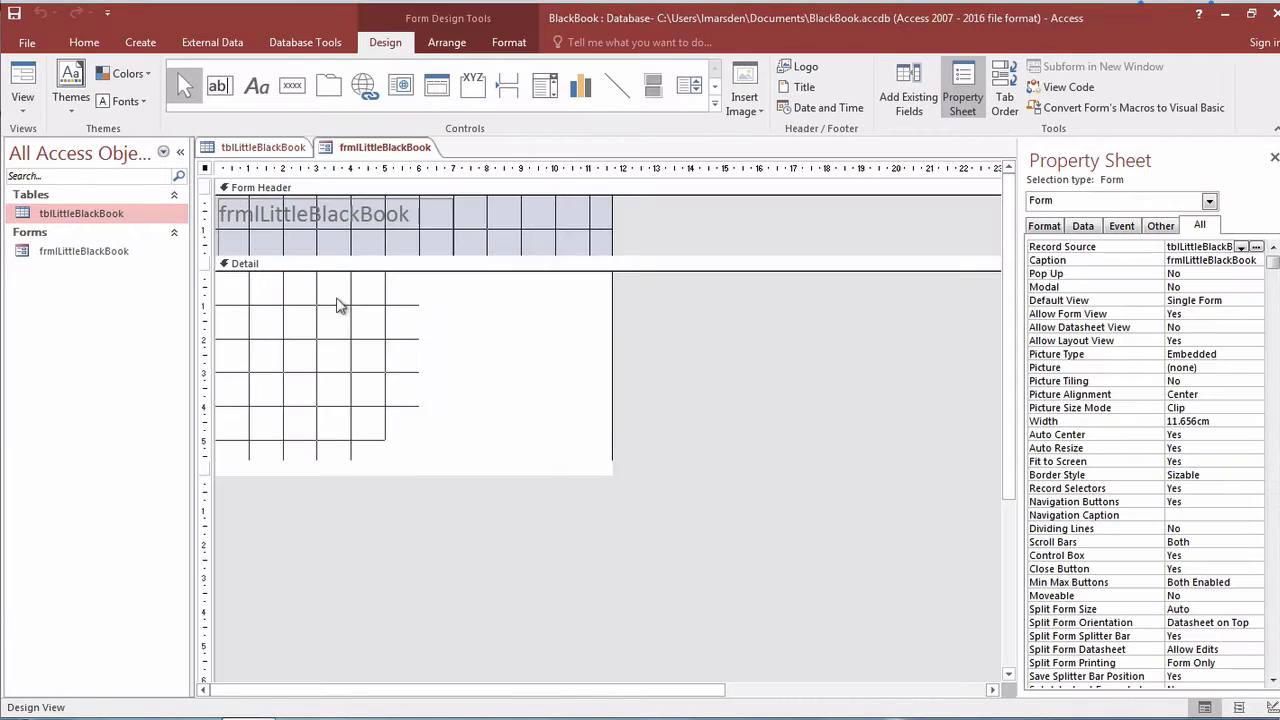
{"action": "left_click", "coordinate": [408, 227]}
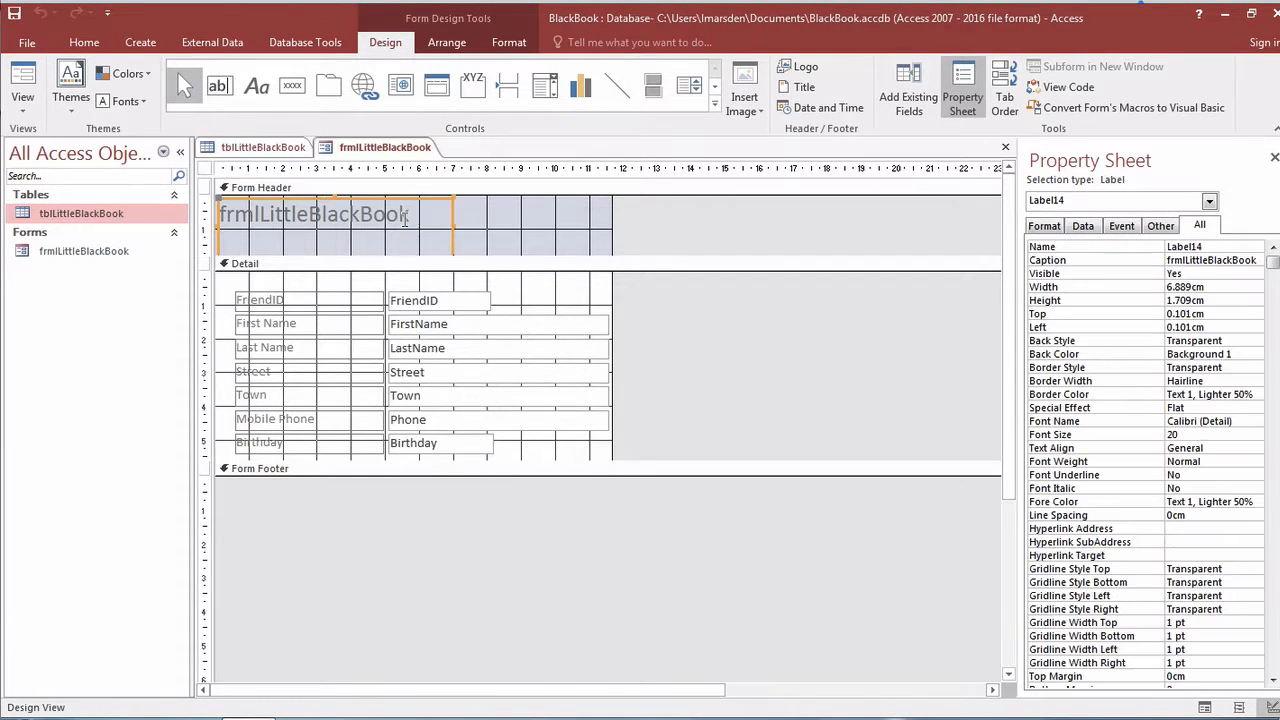
{"action": "left_click", "coordinate": [400, 214]}
{"action": "left_click_drag", "start_coordinate": [422, 214], "coordinate": [212, 198]}
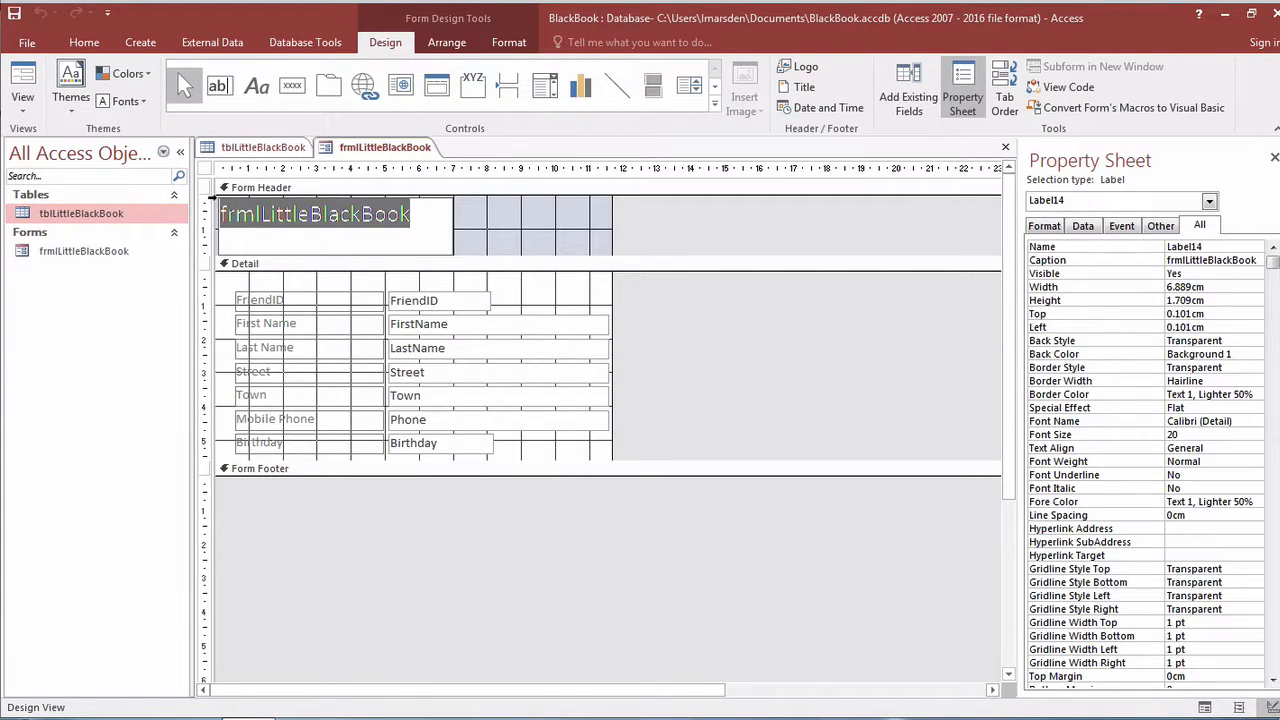
Set the title label's Fore Color to purple (#6F3198), leaving its font name and size unchanged.
{"action": "left_click", "coordinate": [1044, 226]}
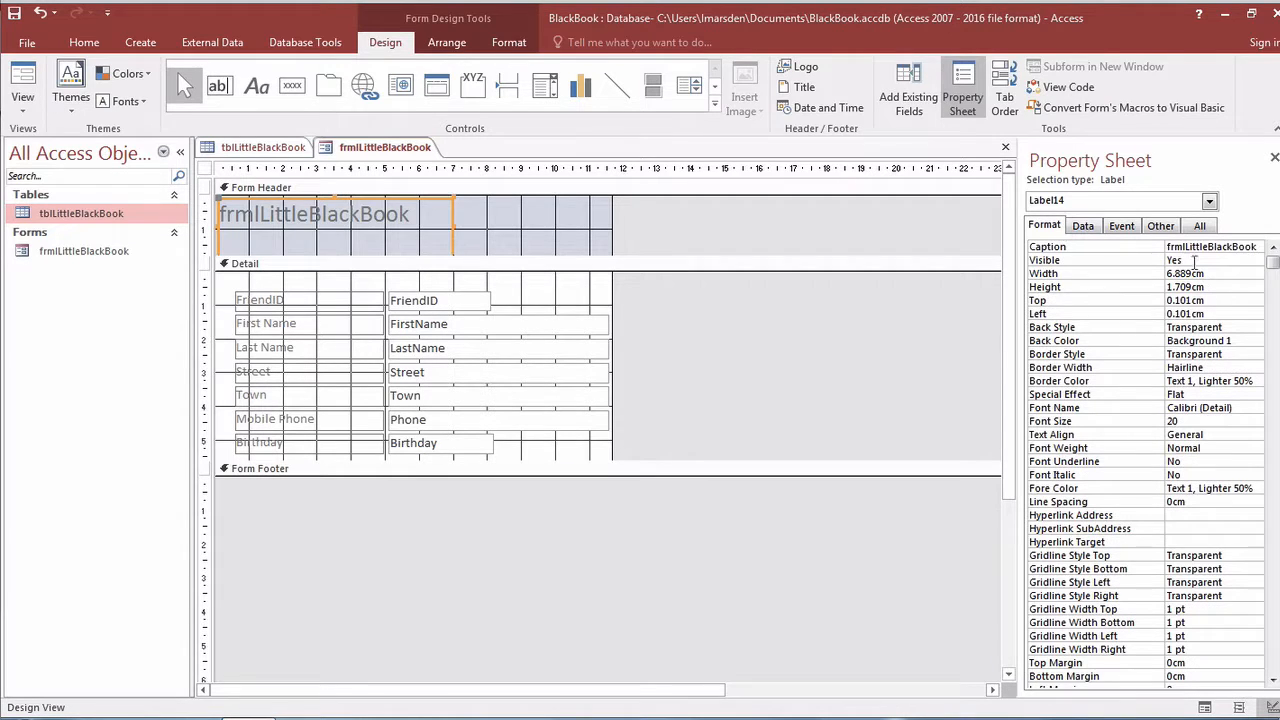
{"action": "left_click", "coordinate": [1230, 407]}
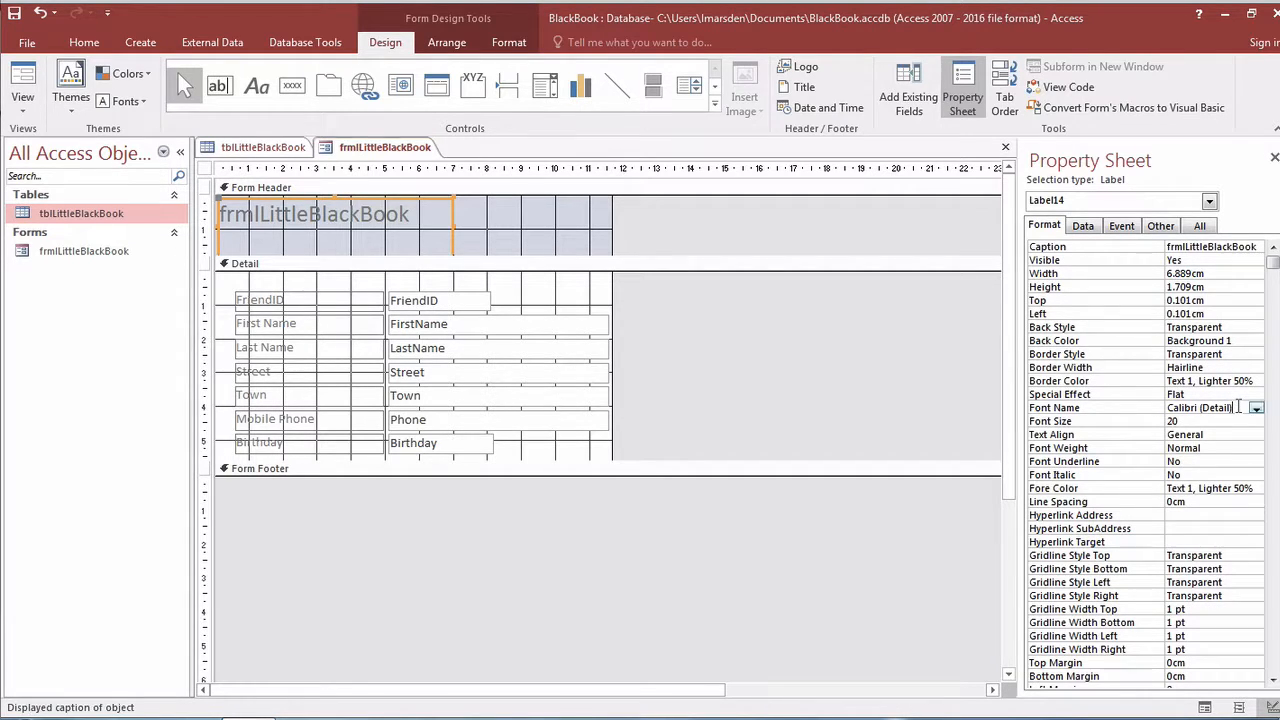
{"action": "left_click", "coordinate": [1256, 409]}
{"action": "left_click", "coordinate": [1257, 412]}
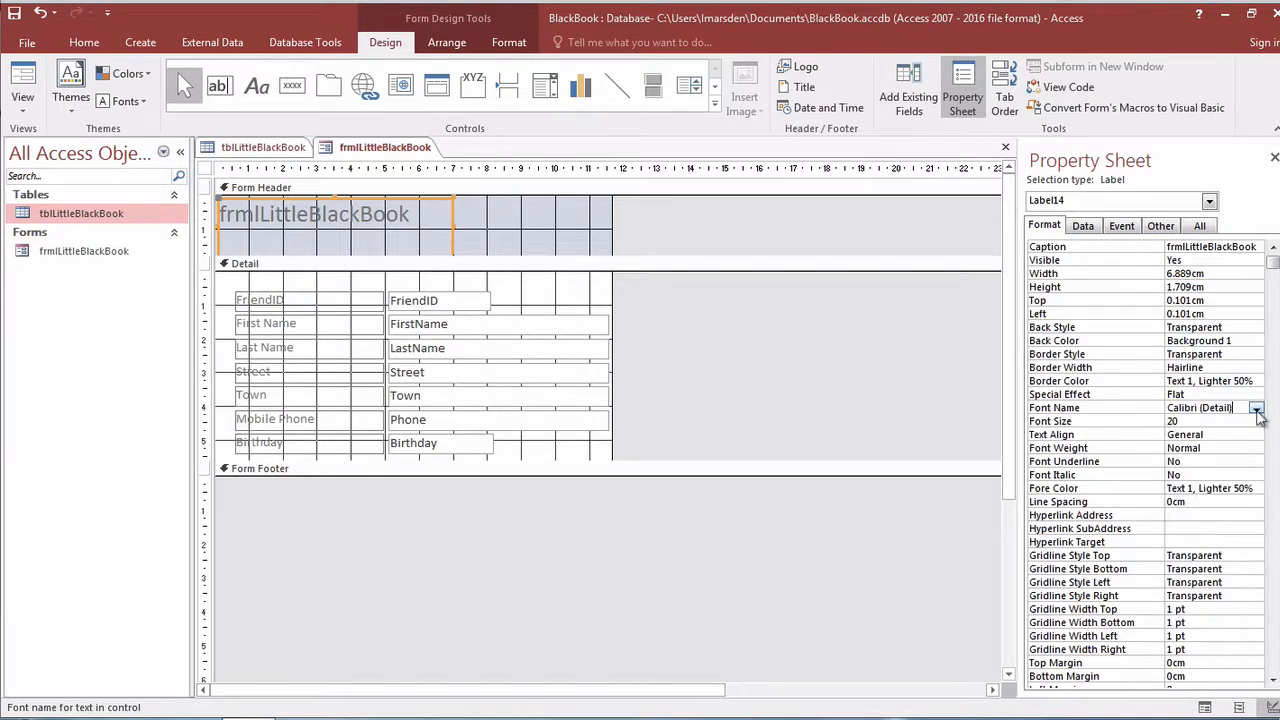
{"action": "left_click", "coordinate": [1256, 421]}
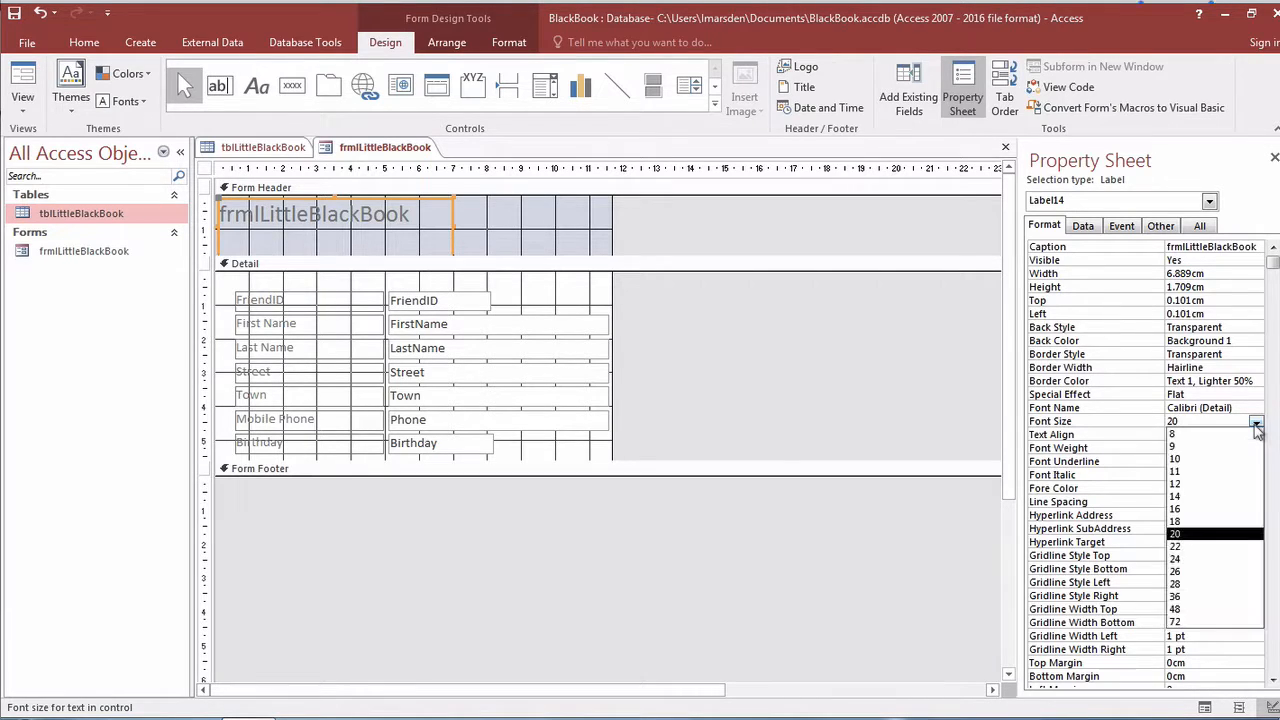
{"action": "left_click", "coordinate": [1255, 423]}
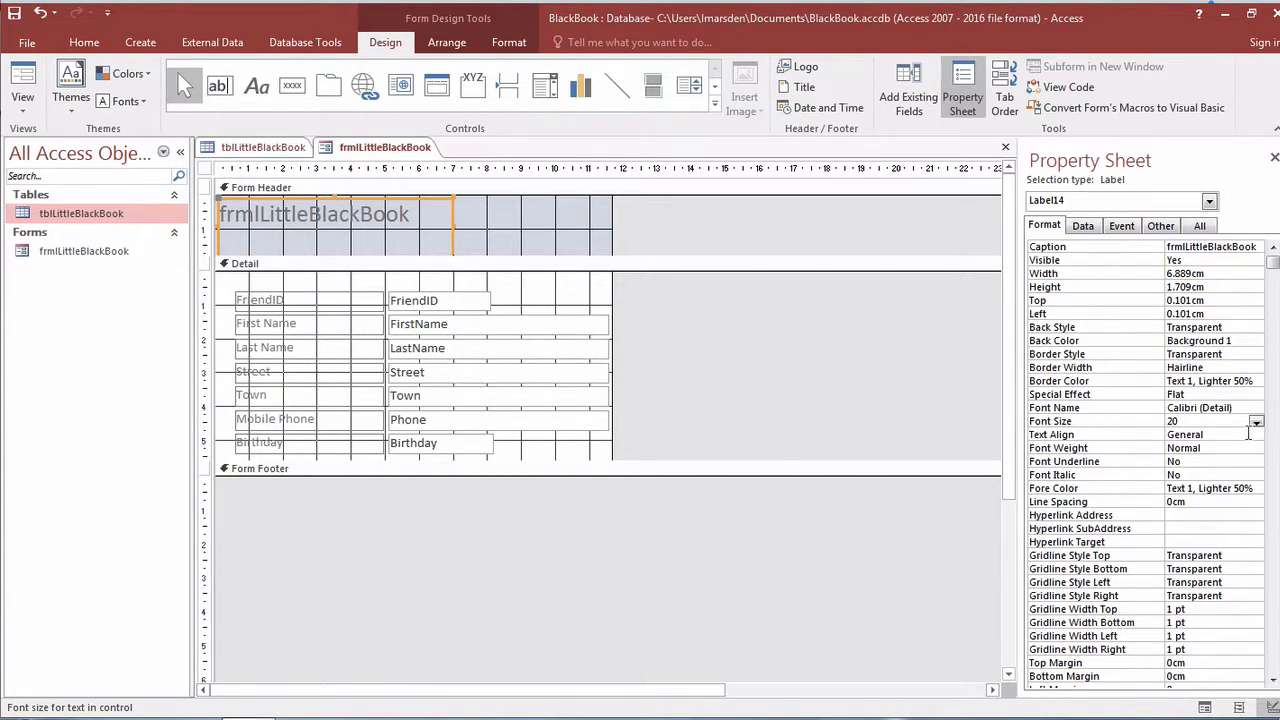
{"action": "left_click", "coordinate": [1252, 488]}
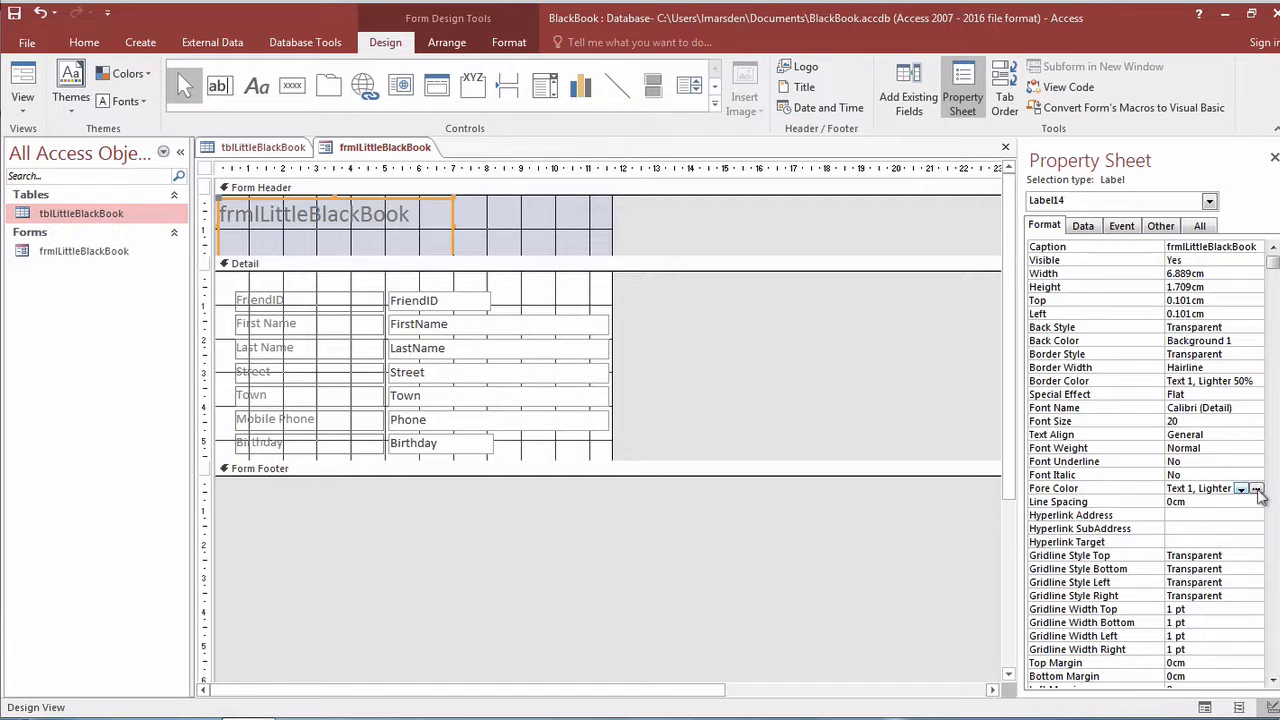
{"action": "left_click", "coordinate": [1256, 489]}
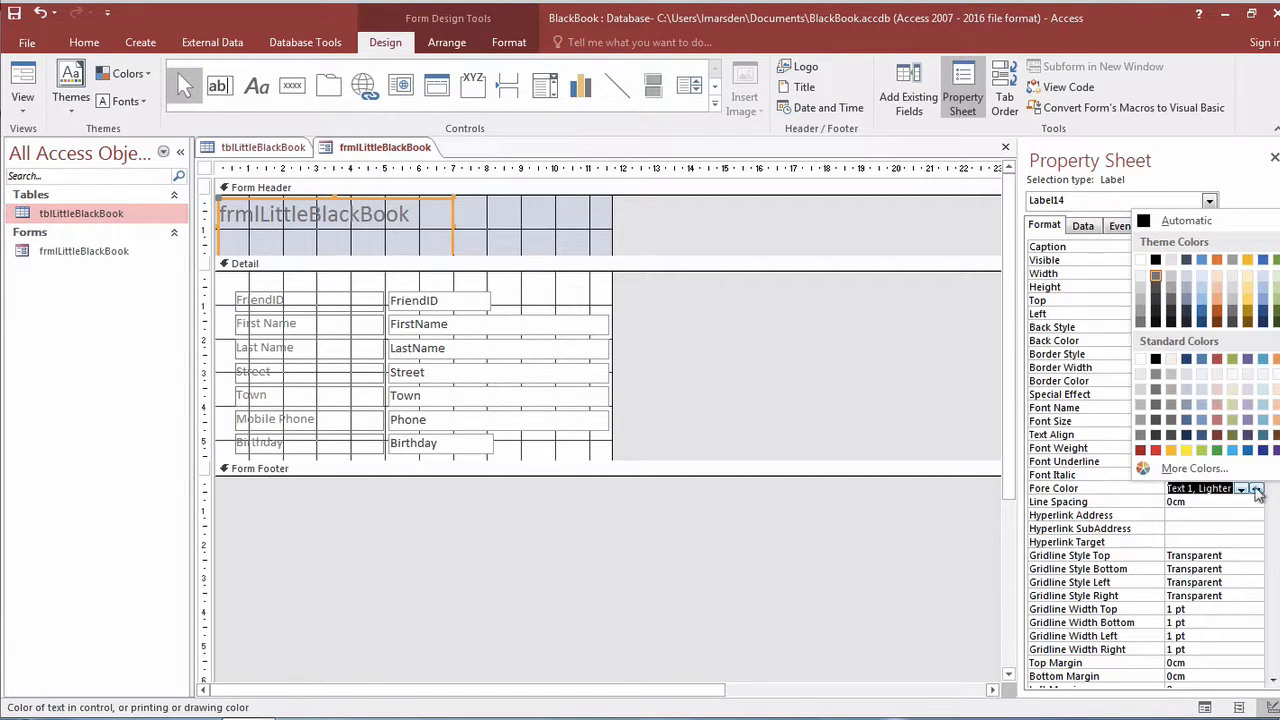
{"action": "left_click", "coordinate": [1274, 451]}
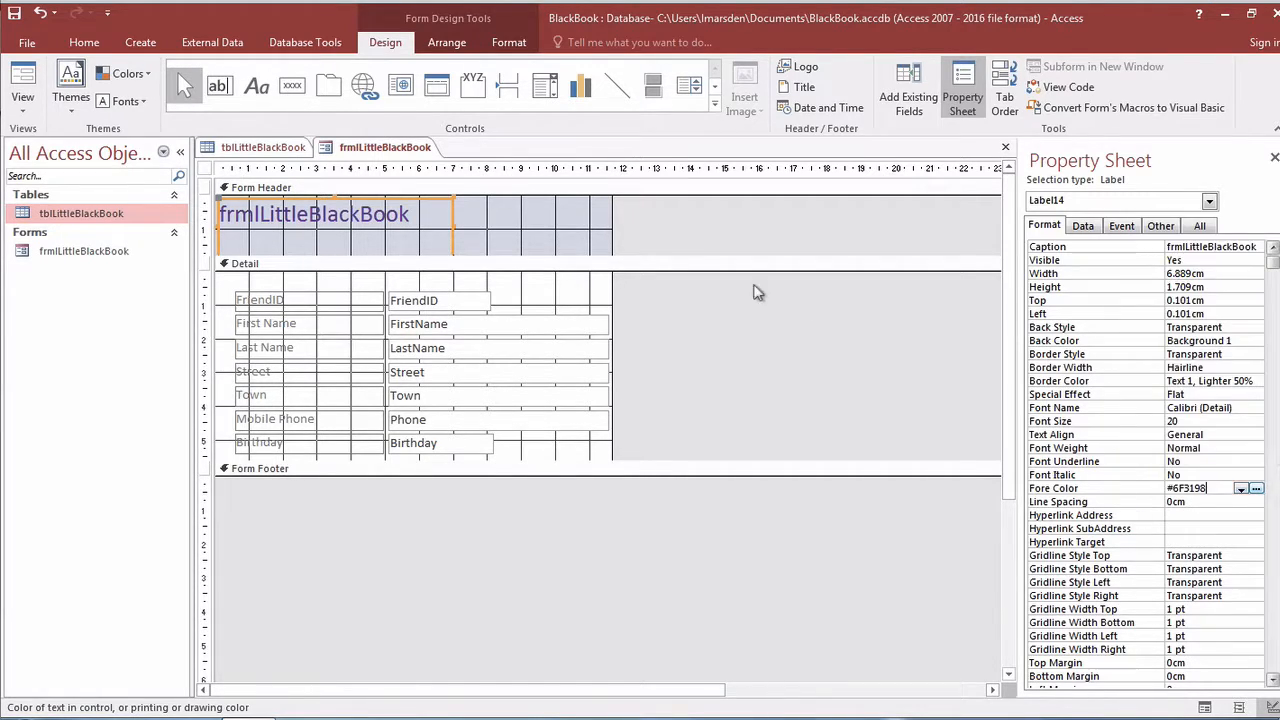
Check the form's background Picture property without changing it, then reselect the title label.
{"action": "left_click", "coordinate": [394, 290]}
{"action": "left_click", "coordinate": [601, 294]}
{"action": "left_click", "coordinate": [690, 305]}
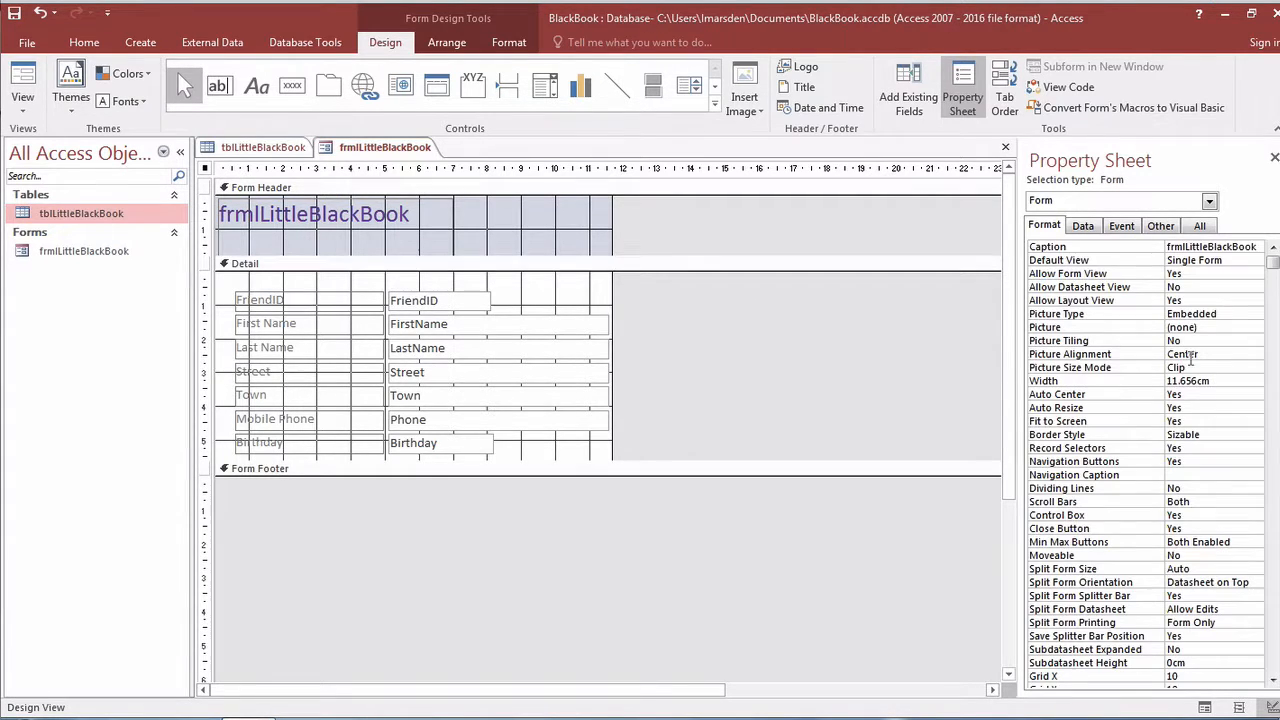
{"action": "left_click", "coordinate": [1228, 327]}
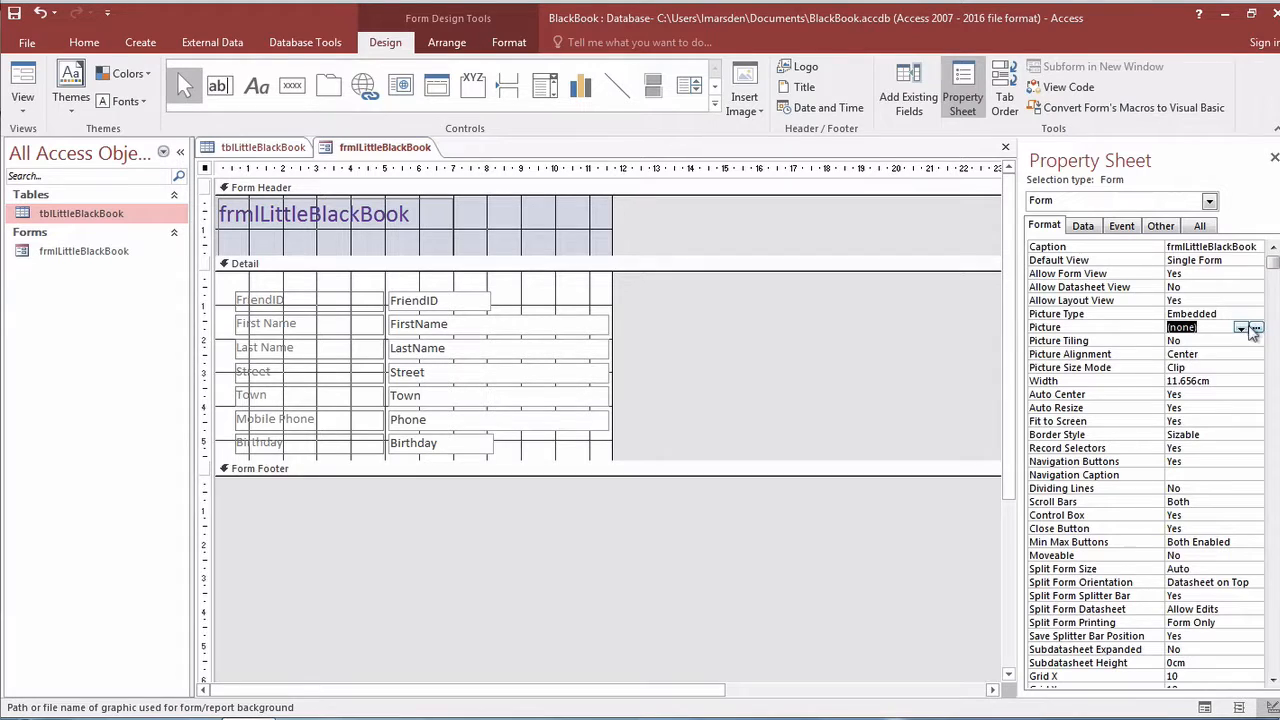
{"action": "left_click", "coordinate": [1245, 330]}
{"action": "left_click", "coordinate": [1243, 330]}
{"action": "left_click", "coordinate": [270, 234]}
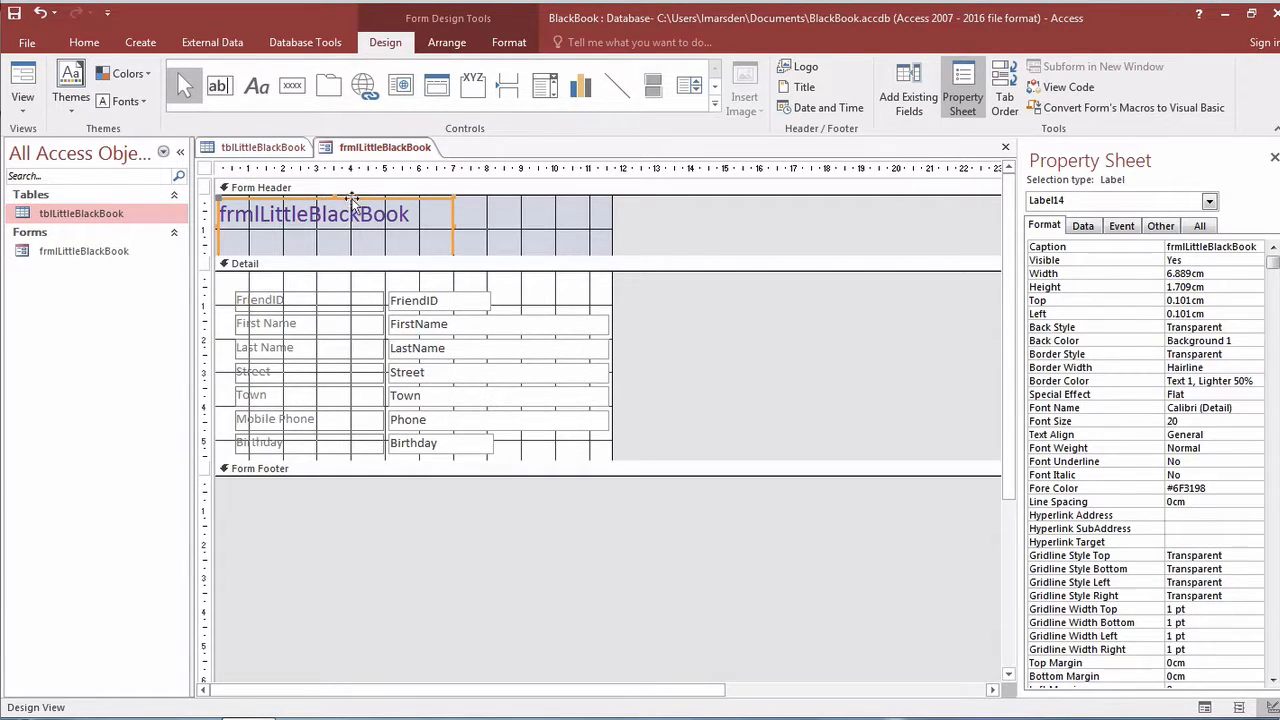
Drag the purple title label rightward to centre it in the form header.
{"action": "left_click_drag", "start_coordinate": [352, 203], "coordinate": [444, 201]}
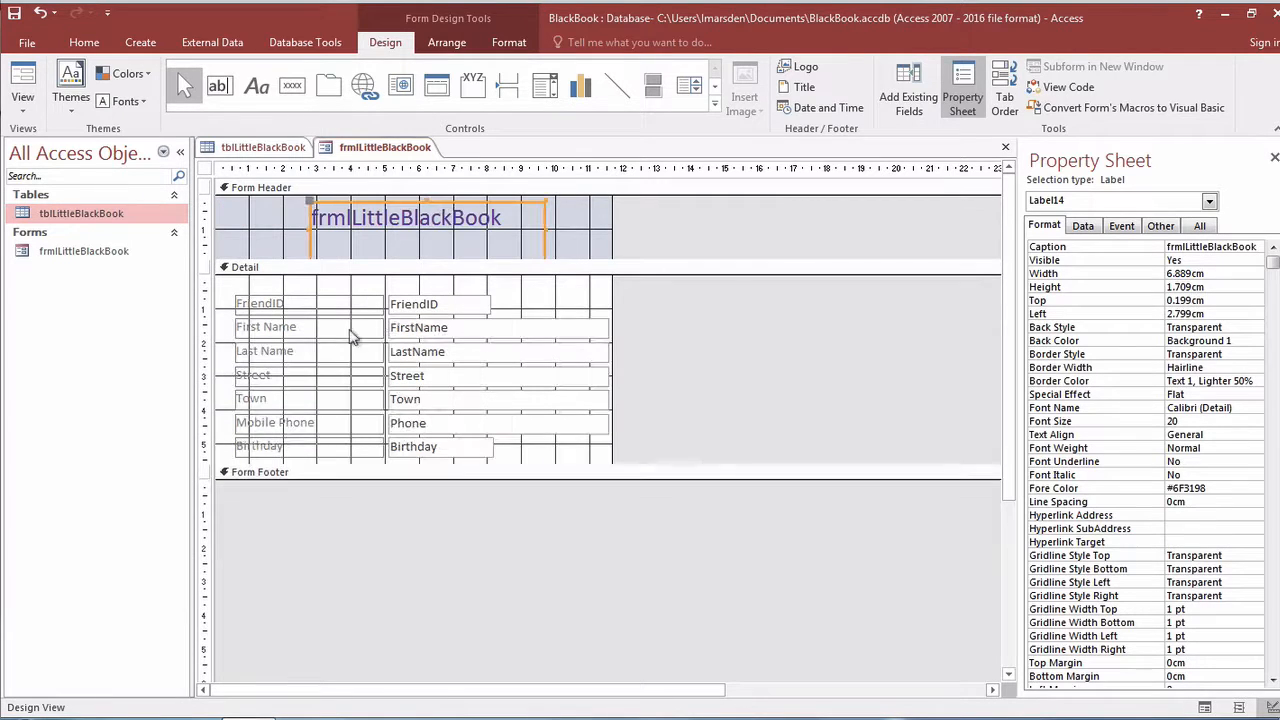
{"action": "left_click", "coordinate": [299, 303]}
{"action": "left_click", "coordinate": [300, 293]}
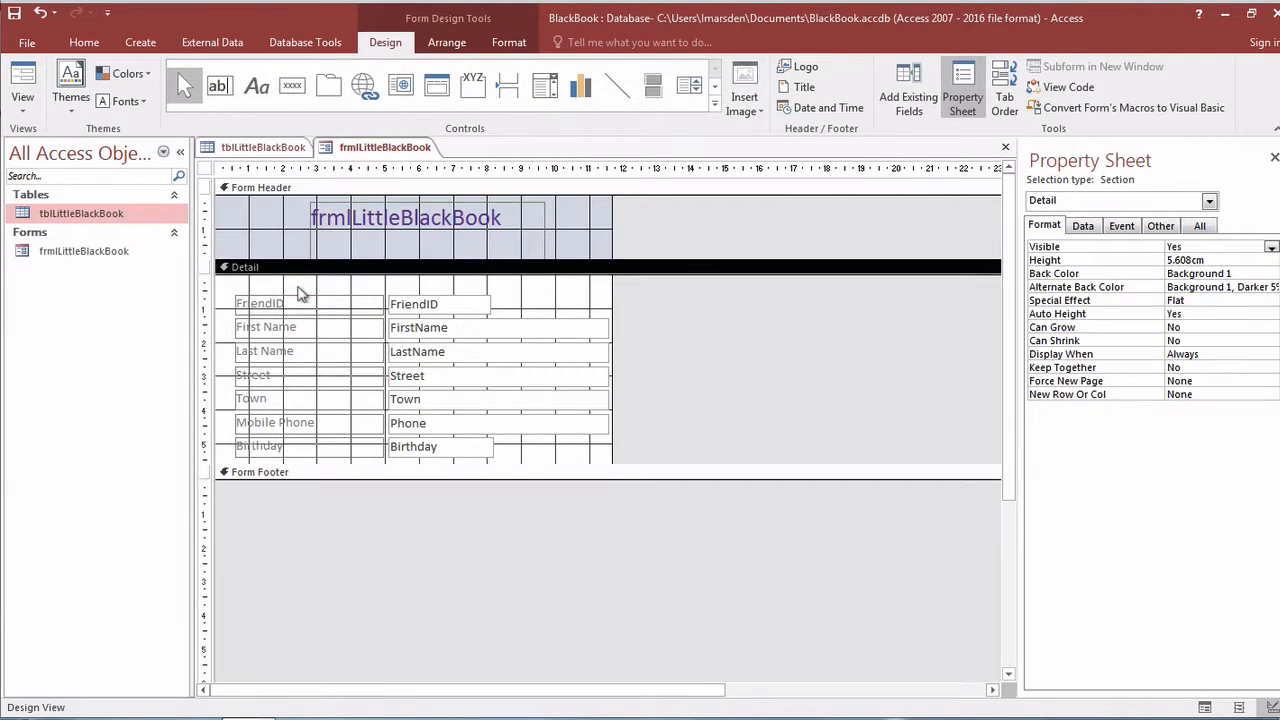
Dismiss the Detail section's shortcut menu and return the form to Form View.
{"action": "right_click", "coordinate": [538, 456]}
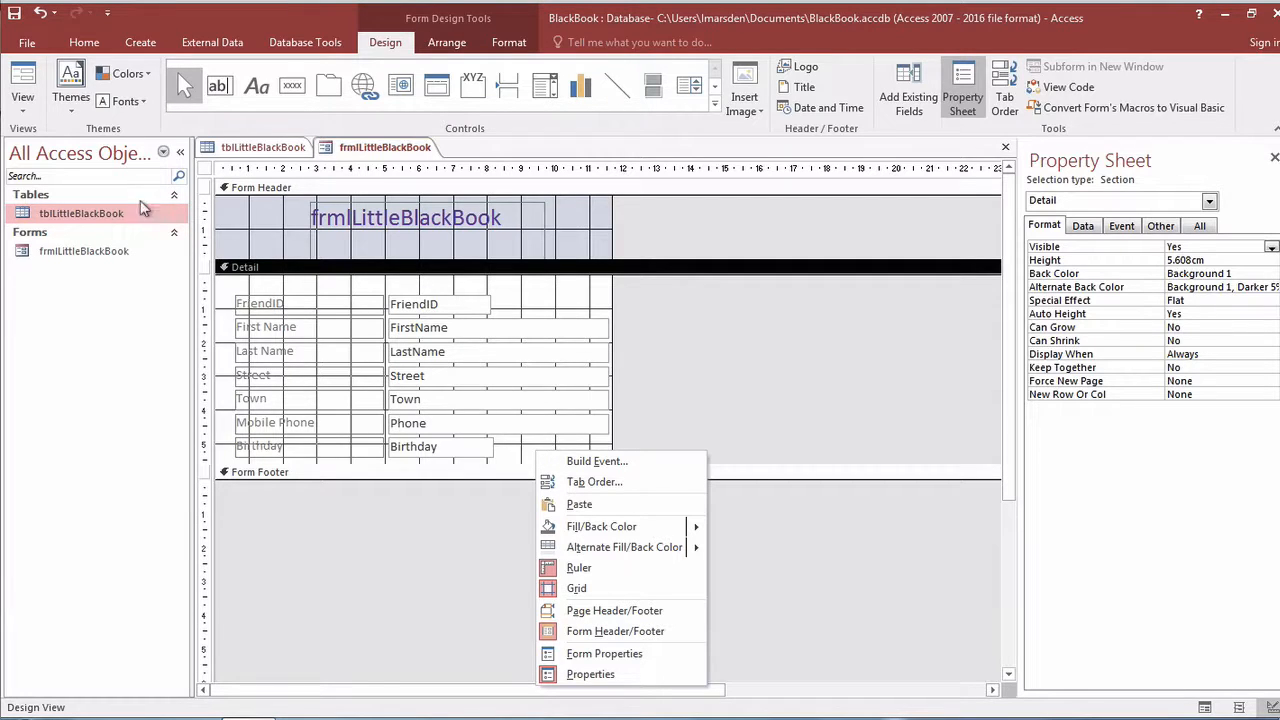
{"action": "left_click", "coordinate": [14, 13]}
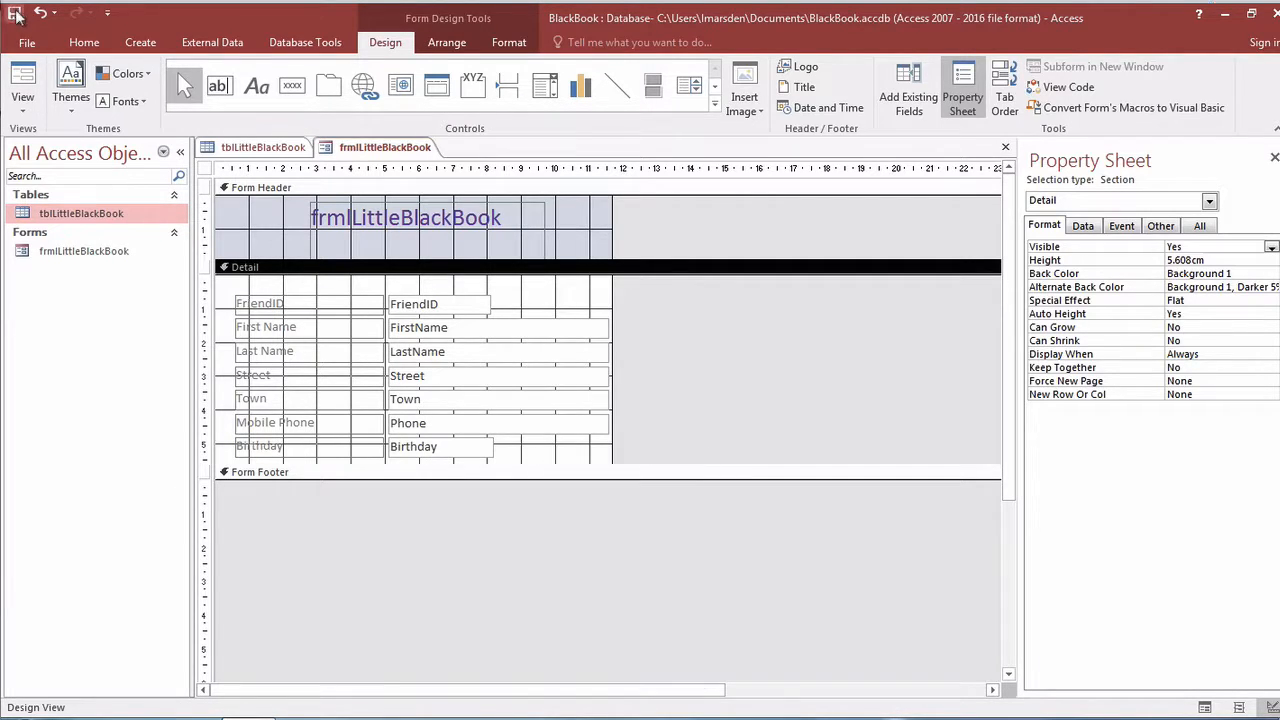
{"action": "left_click", "coordinate": [22, 88]}
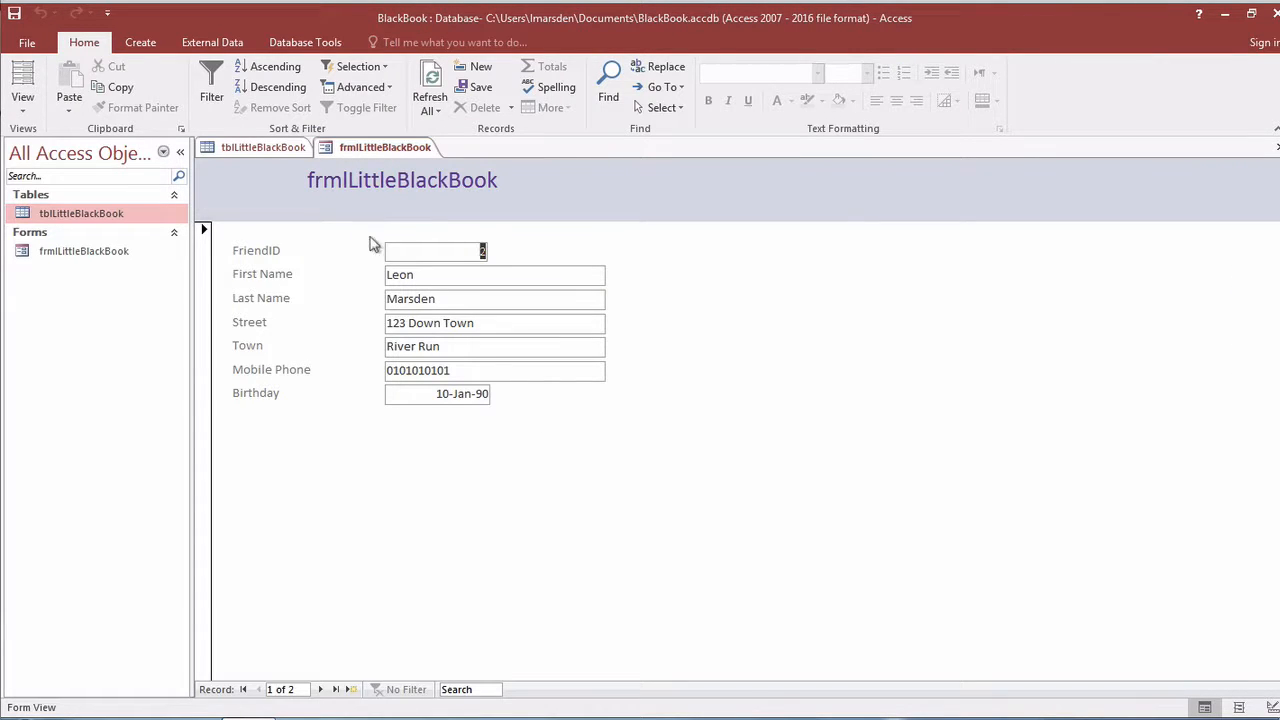